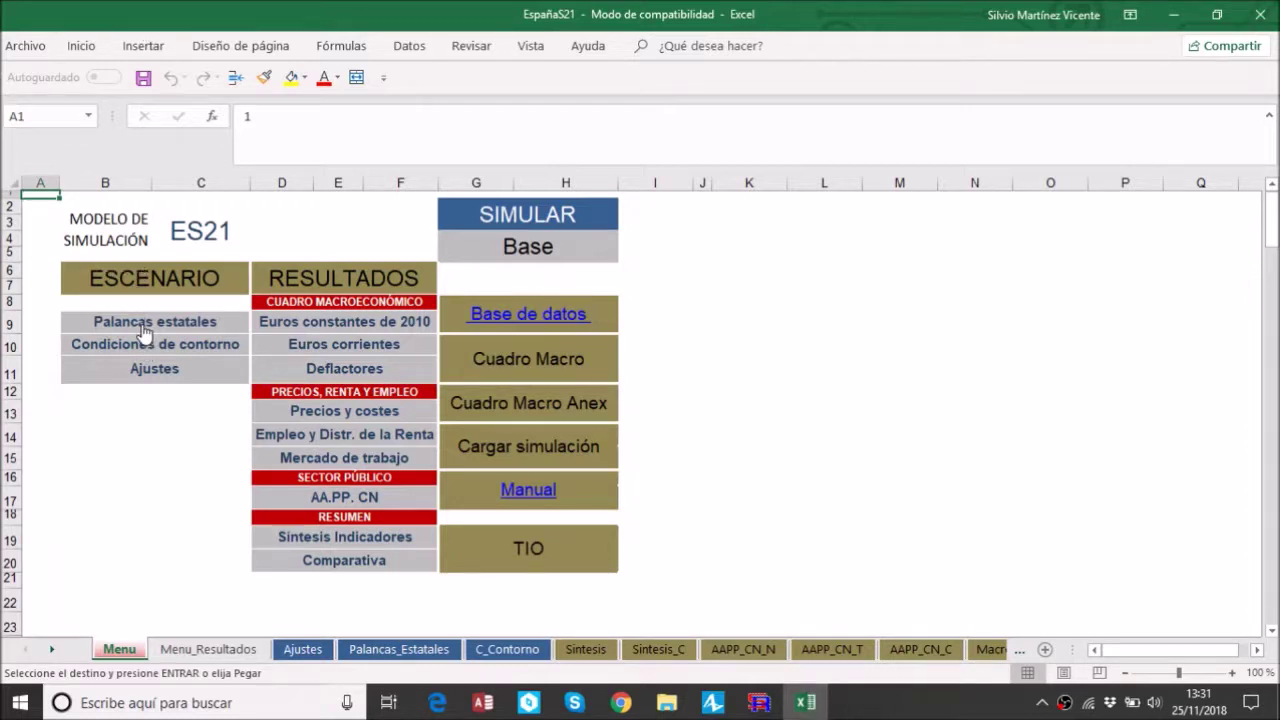
Open the Palancas estatales scenario, restore its default values, and review the public spending and revenue levers
click(142, 323)
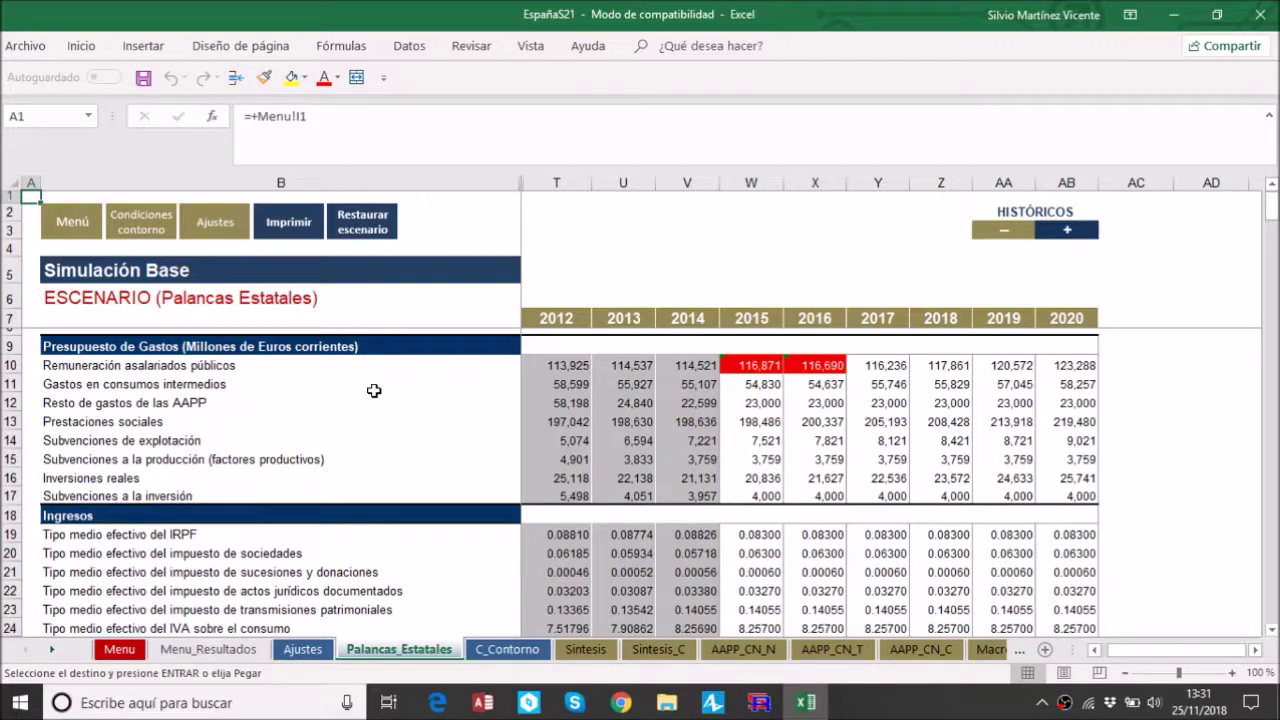
click(384, 230)
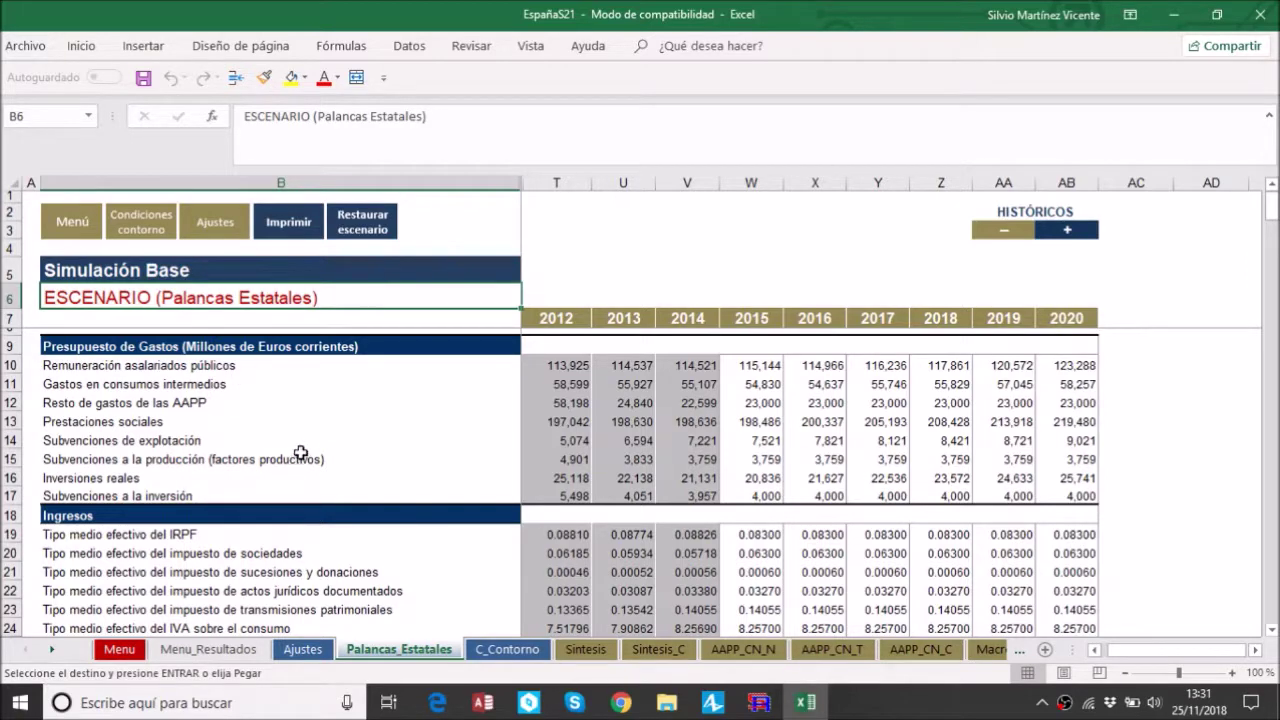
scroll(320, 451, down, 2)
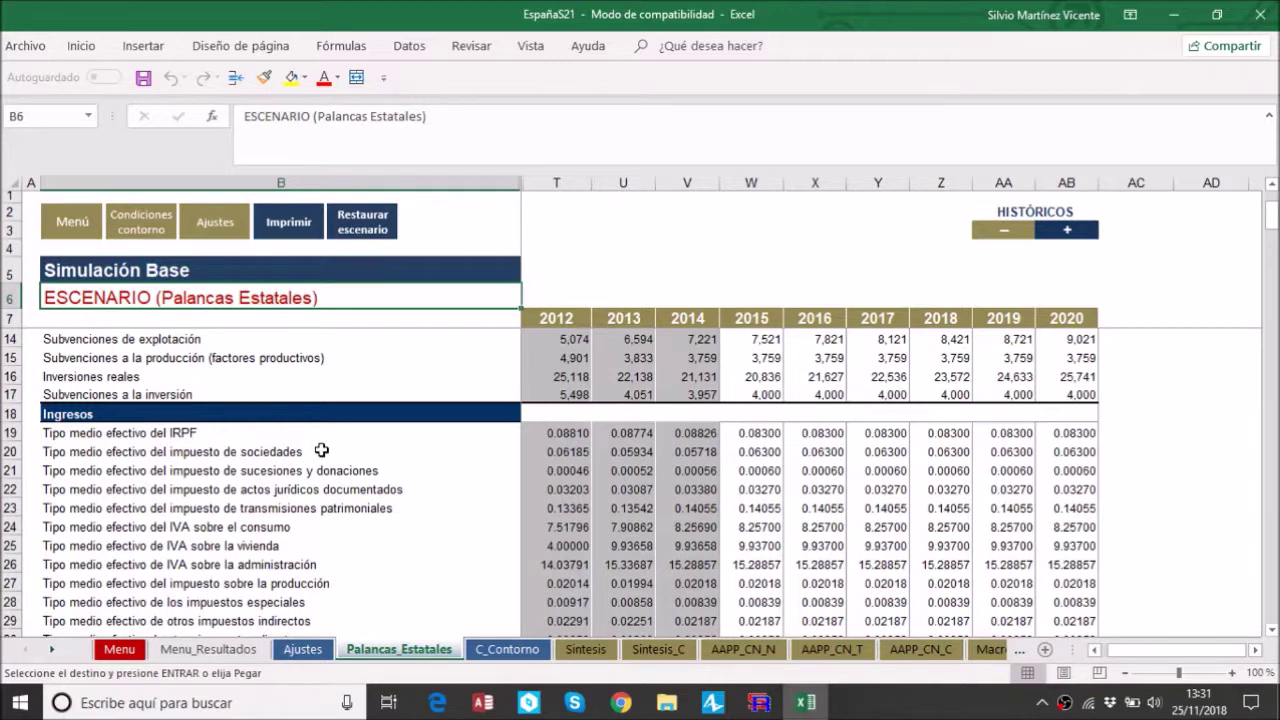
scroll(321, 451, down, 4)
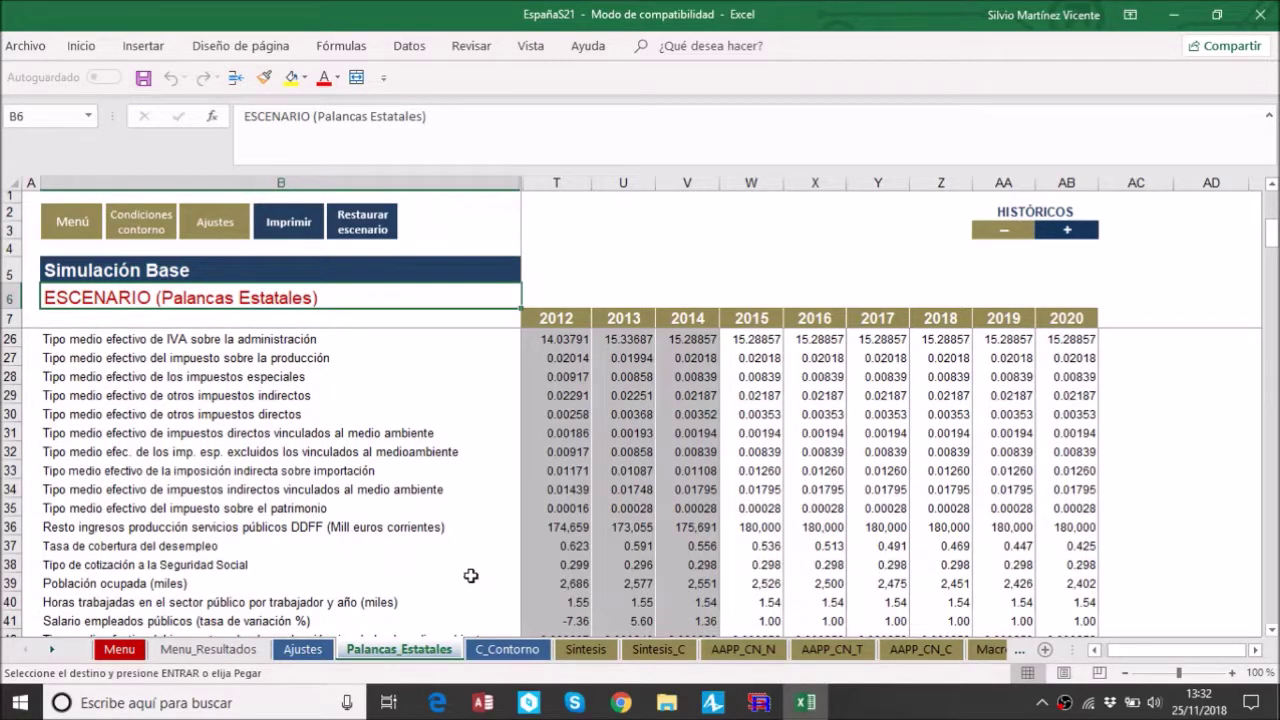
scroll(470, 576, down, 1)
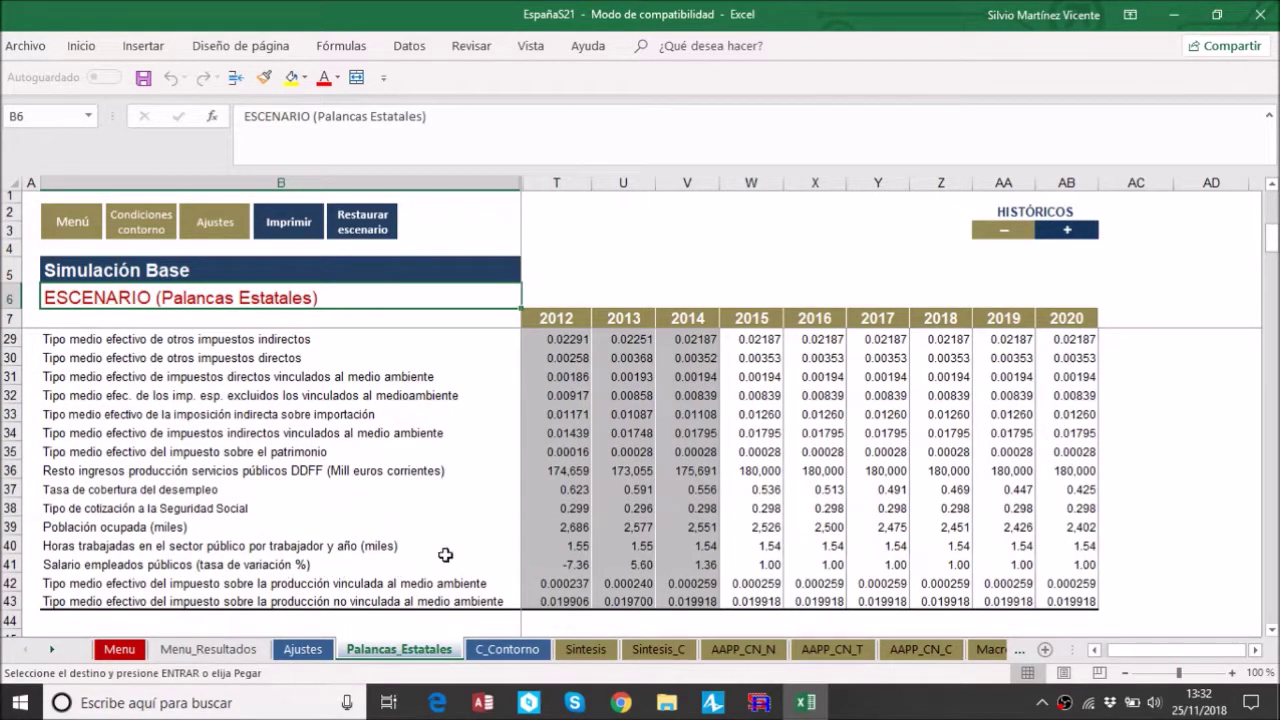
scroll(445, 555, up, 5)
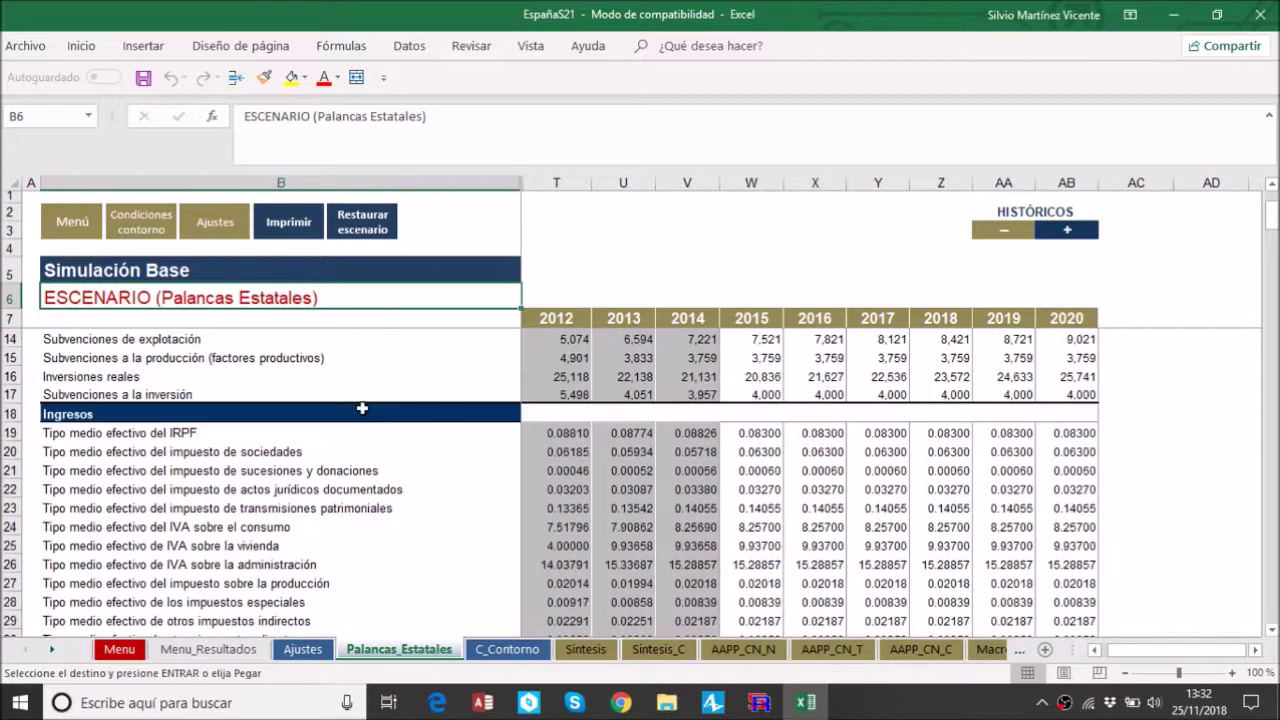
Open the Condiciones de contorno scenario sheet and review its list of external variables
click(141, 228)
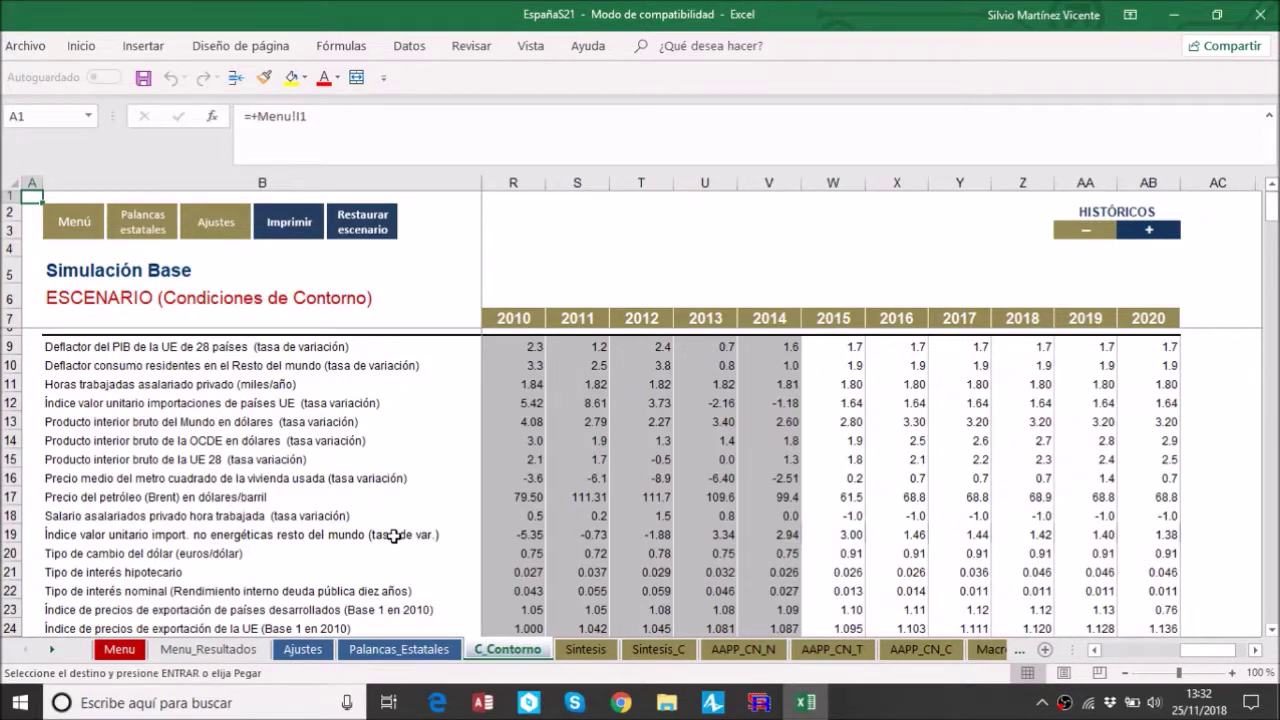
scroll(394, 536, down, 1)
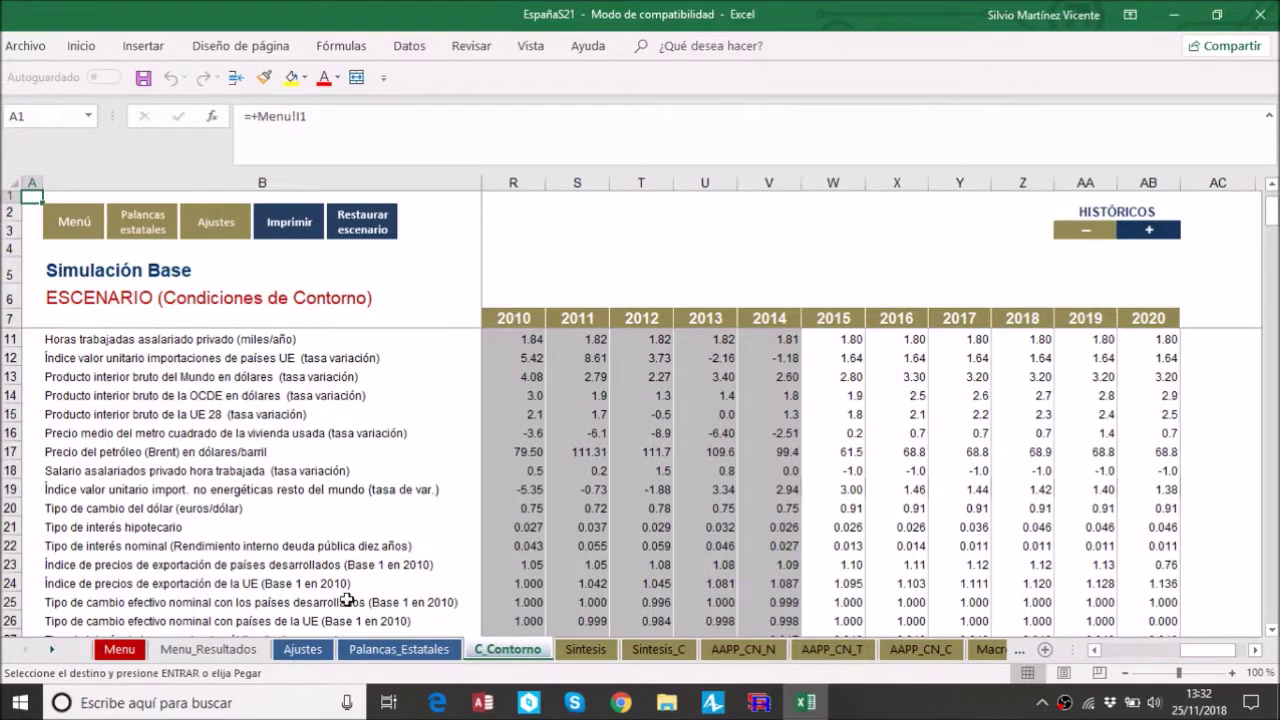
scroll(346, 599, down, 2)
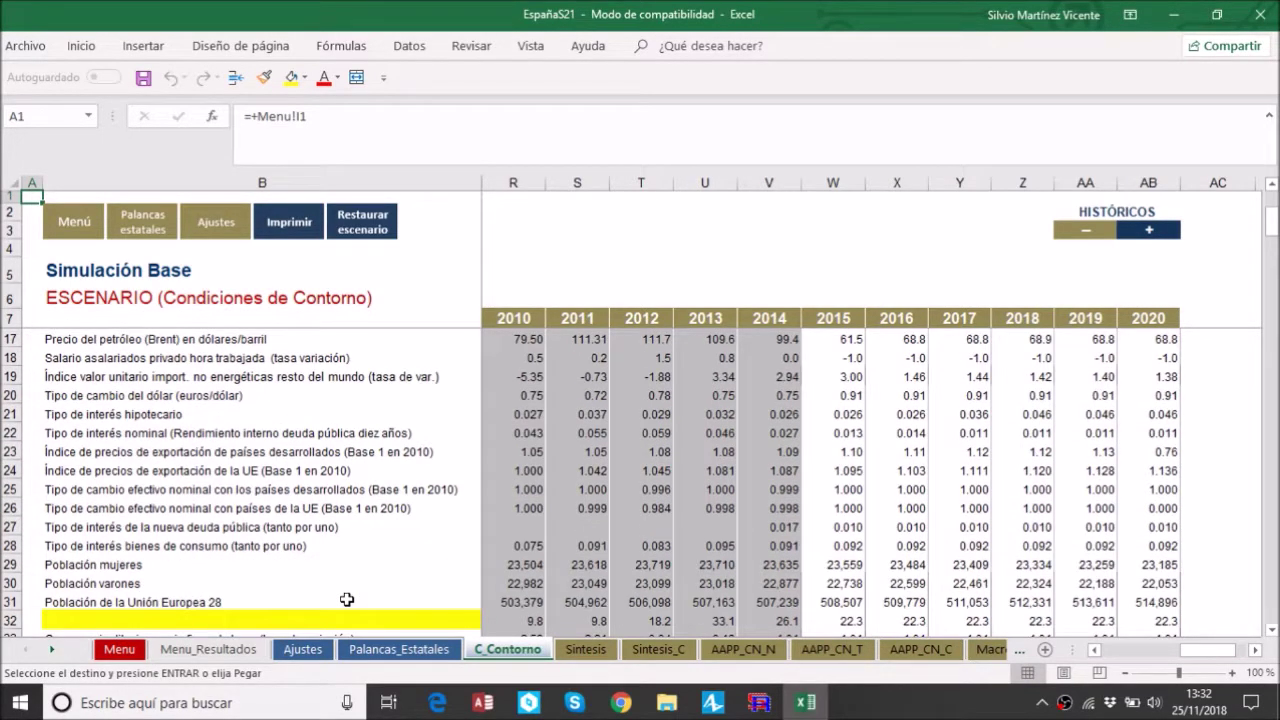
scroll(346, 599, up, 3)
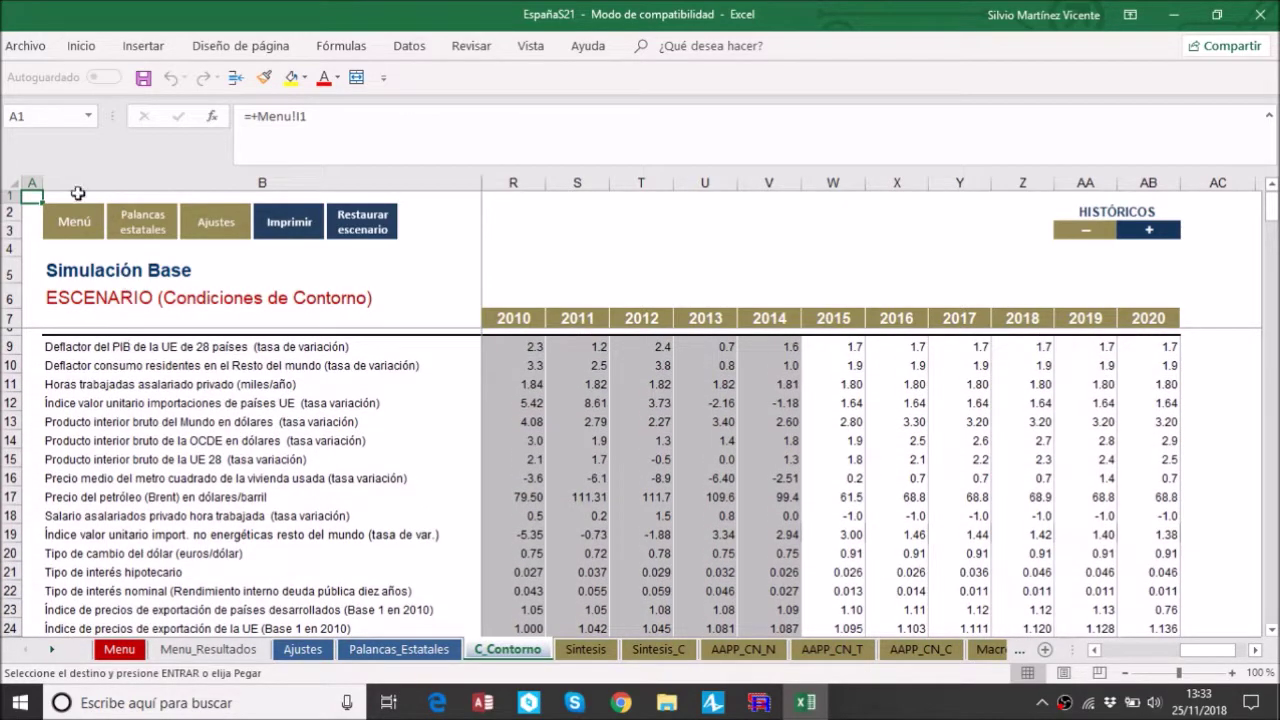
Return to the model's main menu and run the Base simulation
click(88, 229)
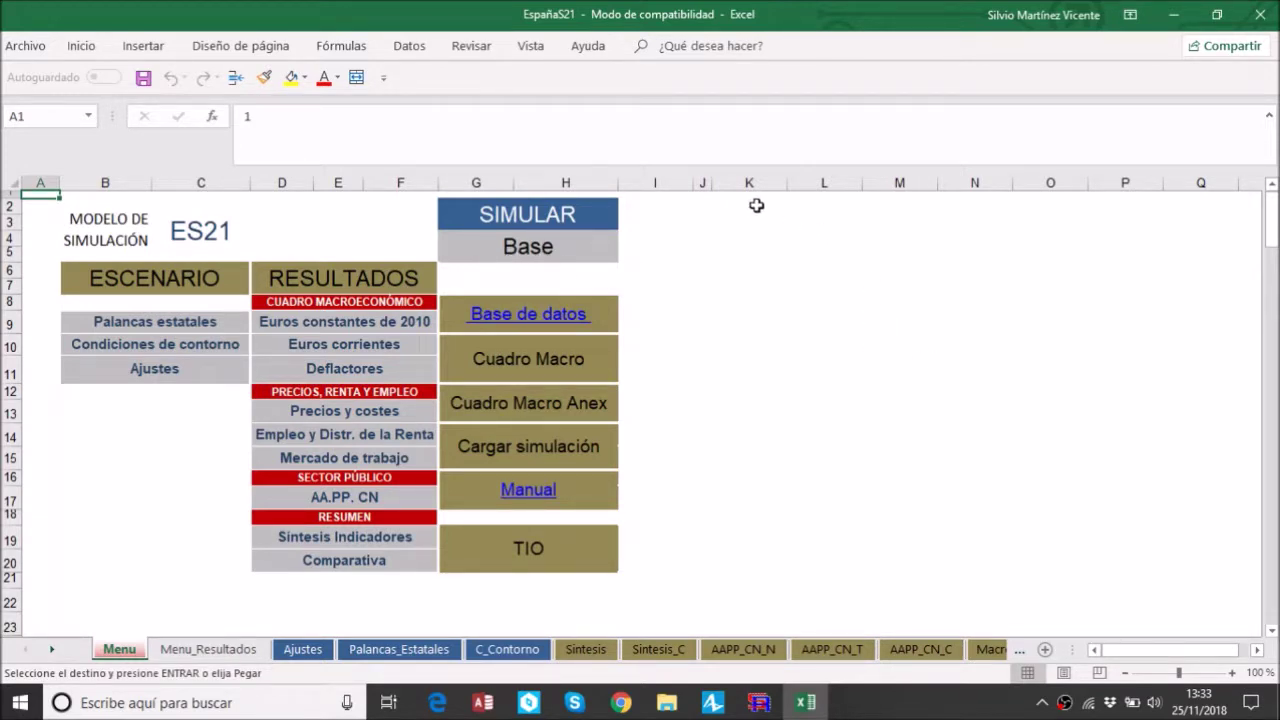
click(535, 231)
Open the macroeconomic results in constant 2010 euros and examine the demand components, PIBpm and all Pro-memoria blocks
click(337, 330)
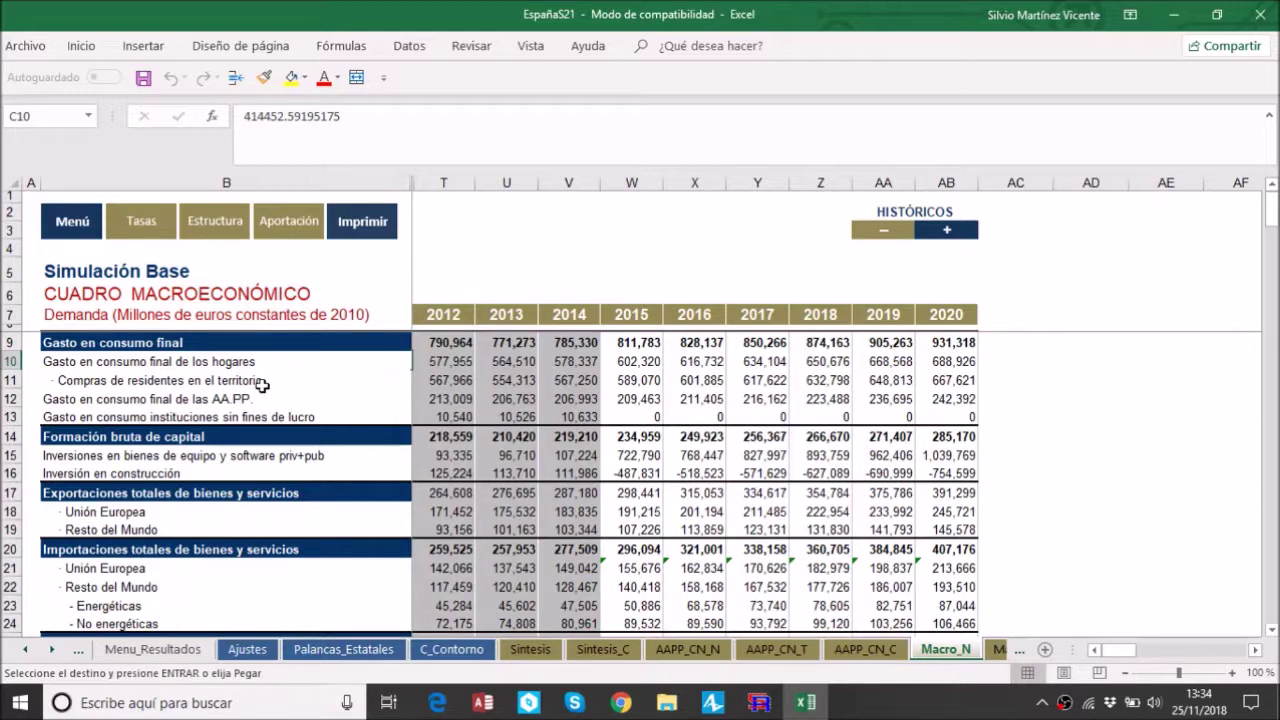
scroll(262, 385, down, 1)
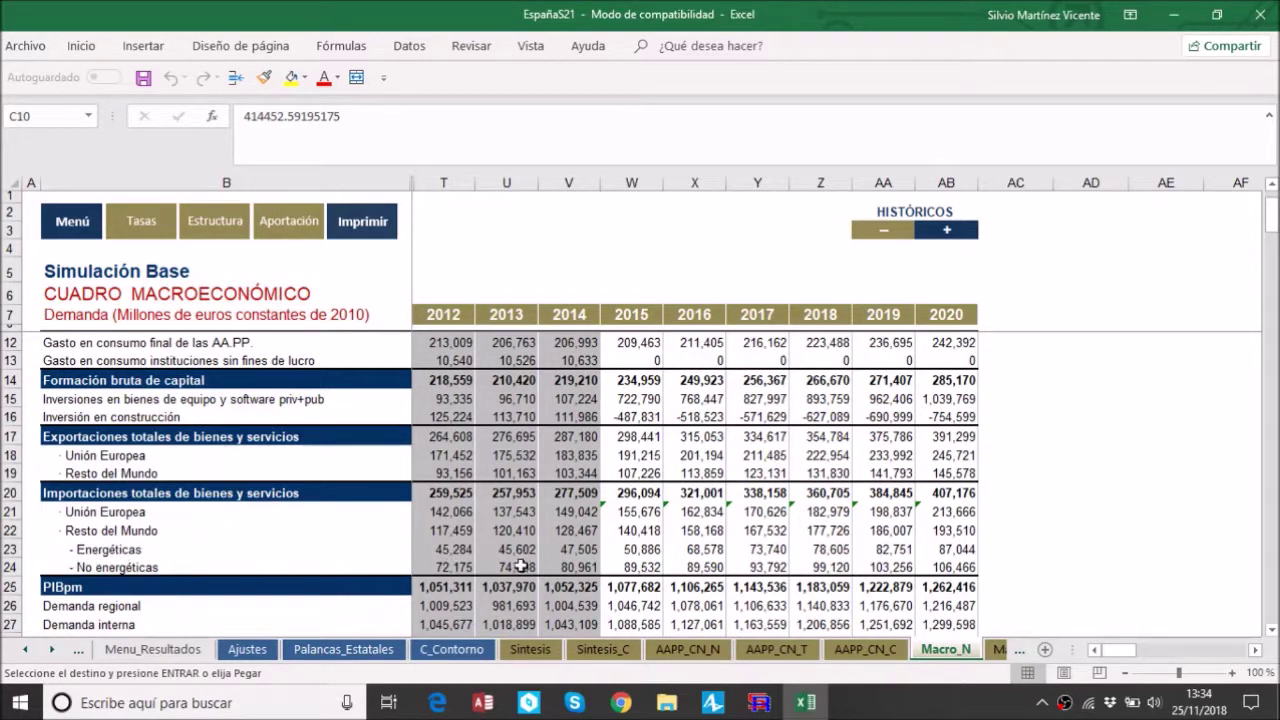
scroll(777, 553, down, 2)
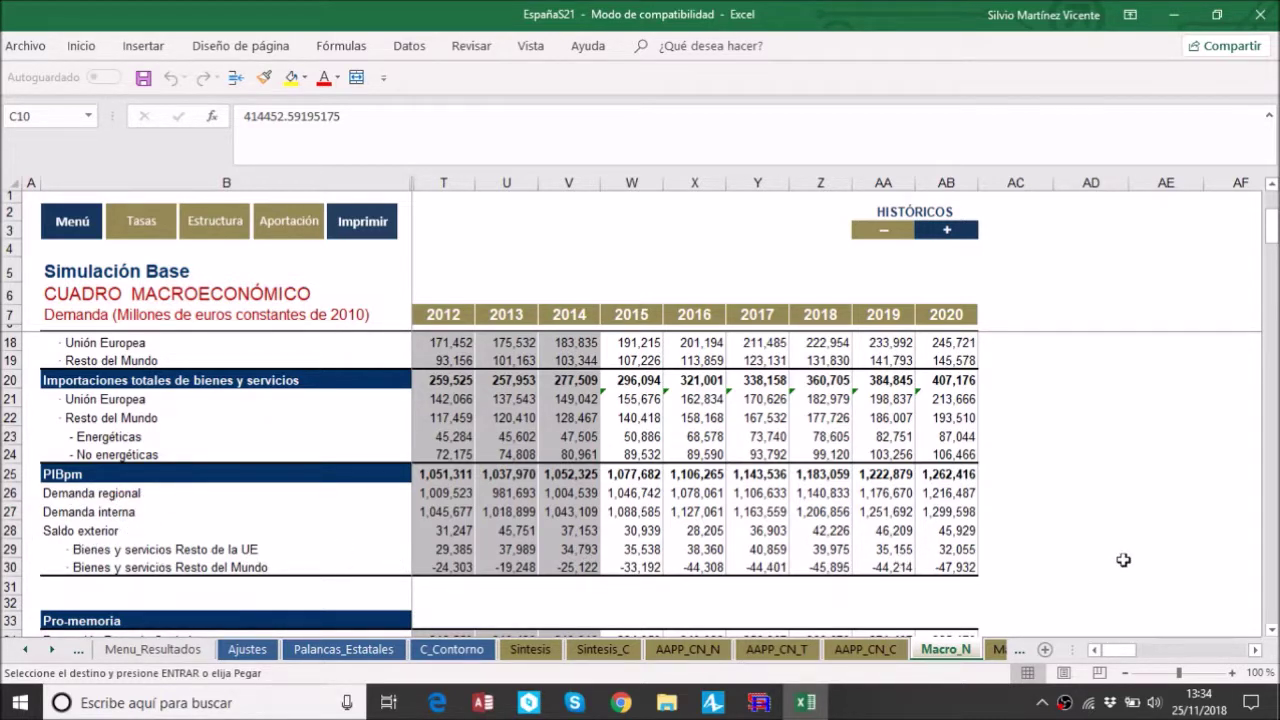
scroll(1127, 554, down, 2)
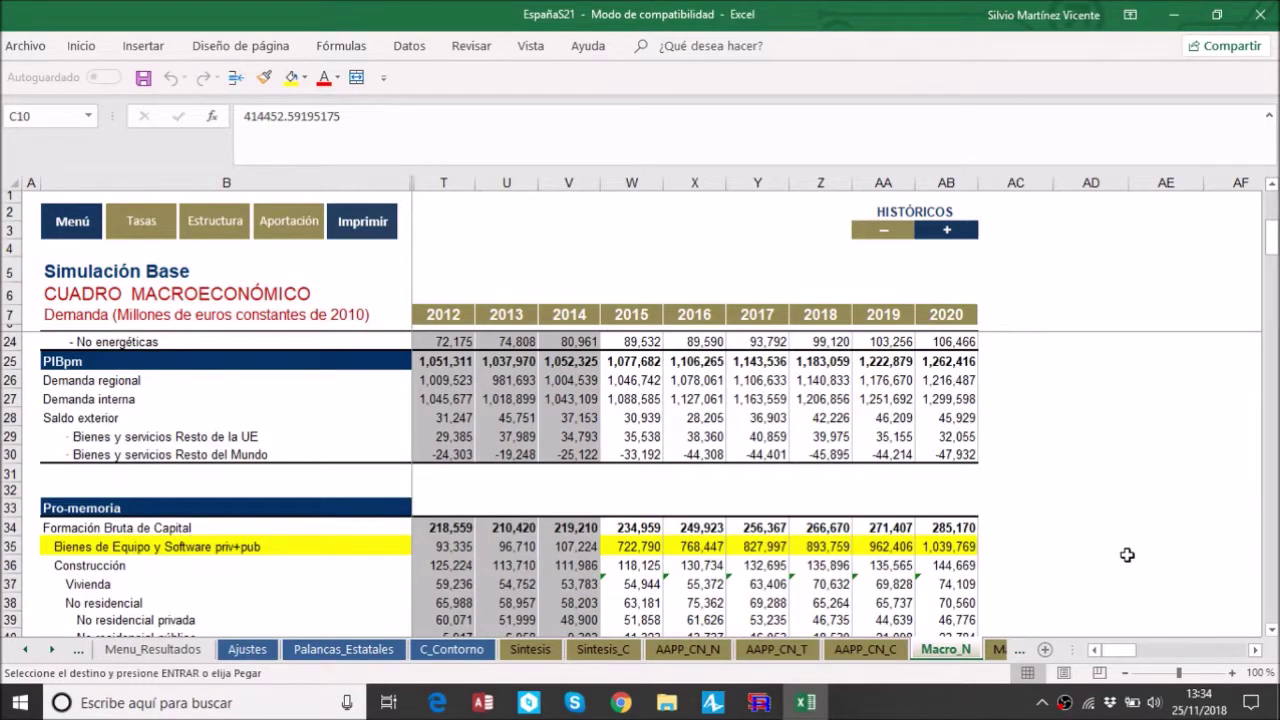
scroll(1127, 555, down, 1)
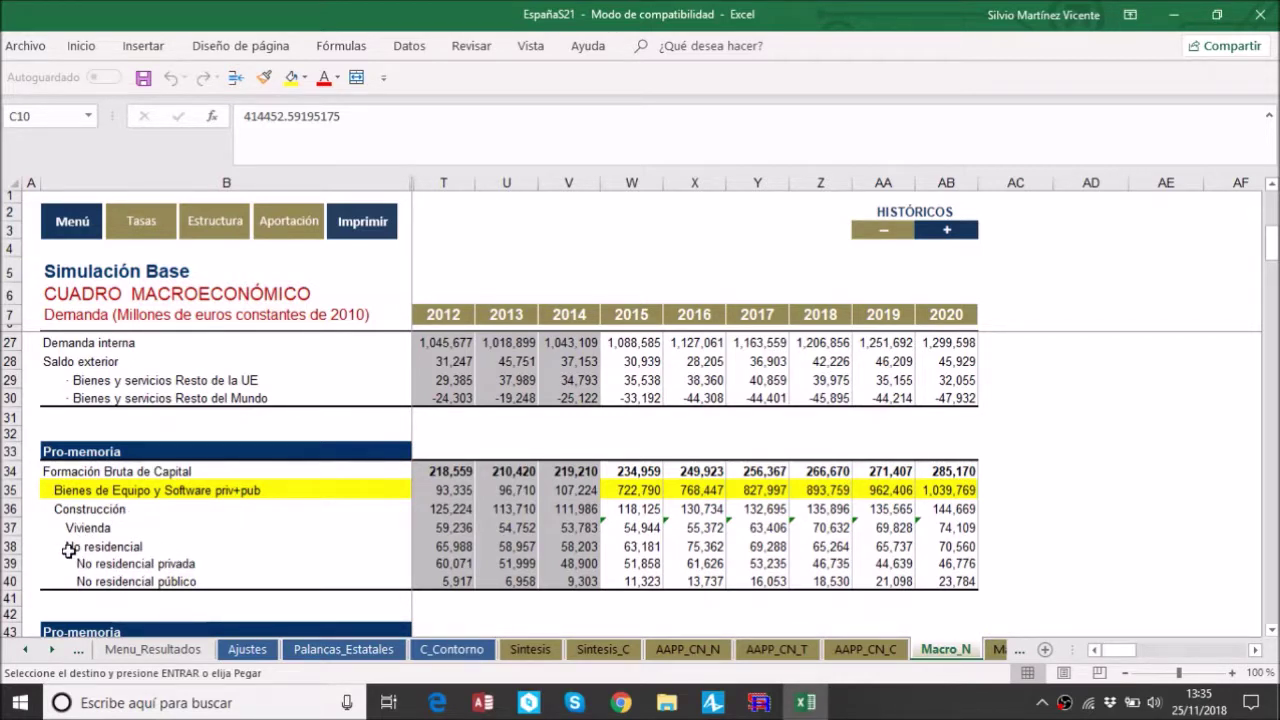
scroll(205, 565, down, 1)
scroll(205, 565, down, 2)
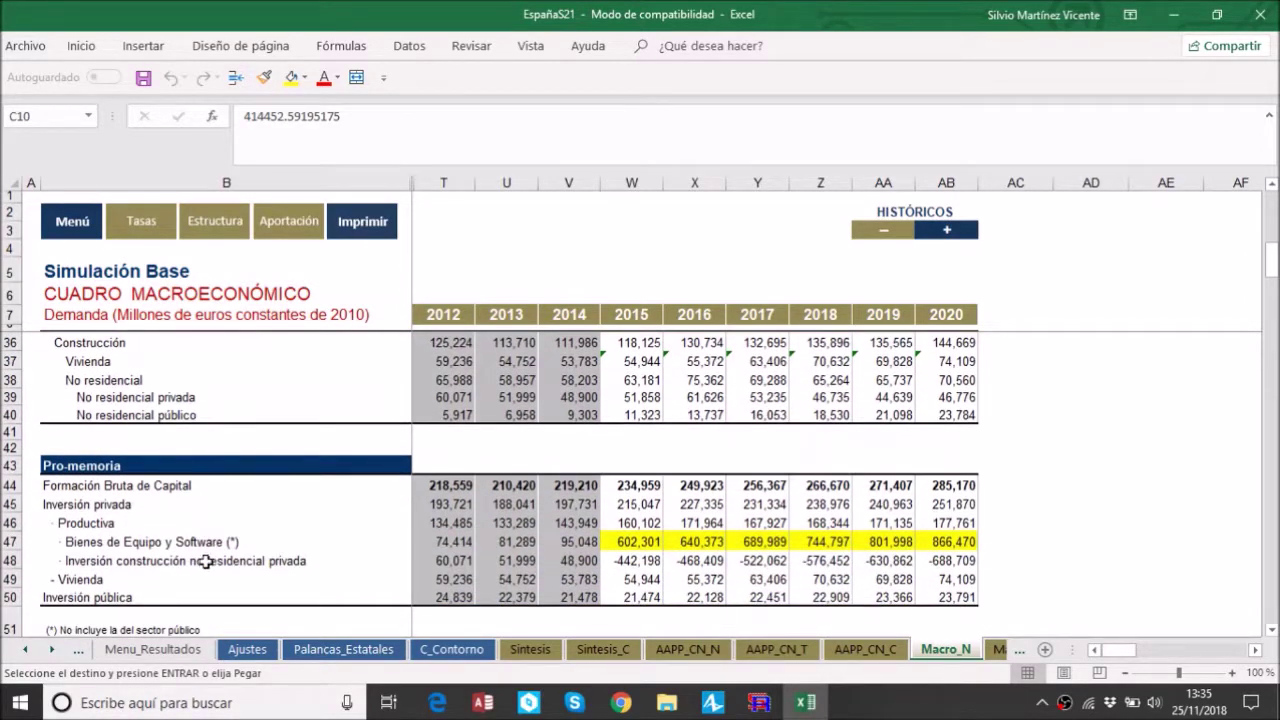
scroll(205, 562, down, 2)
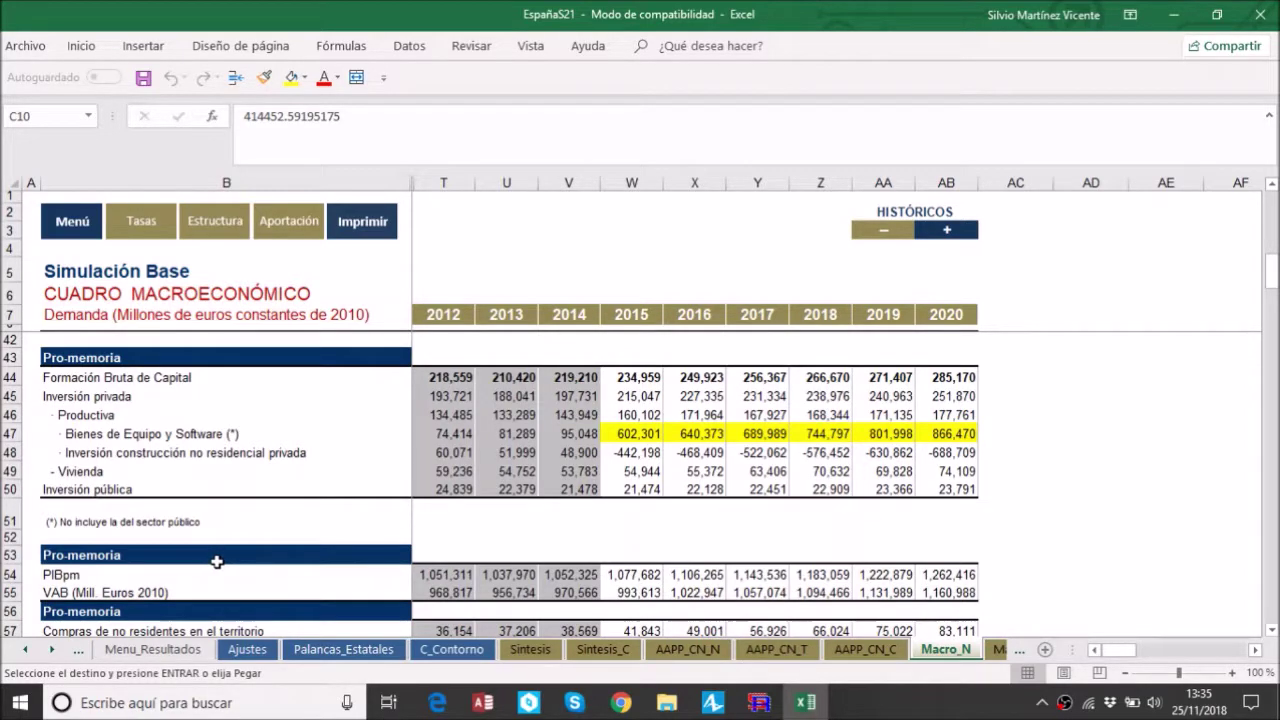
scroll(216, 562, down, 1)
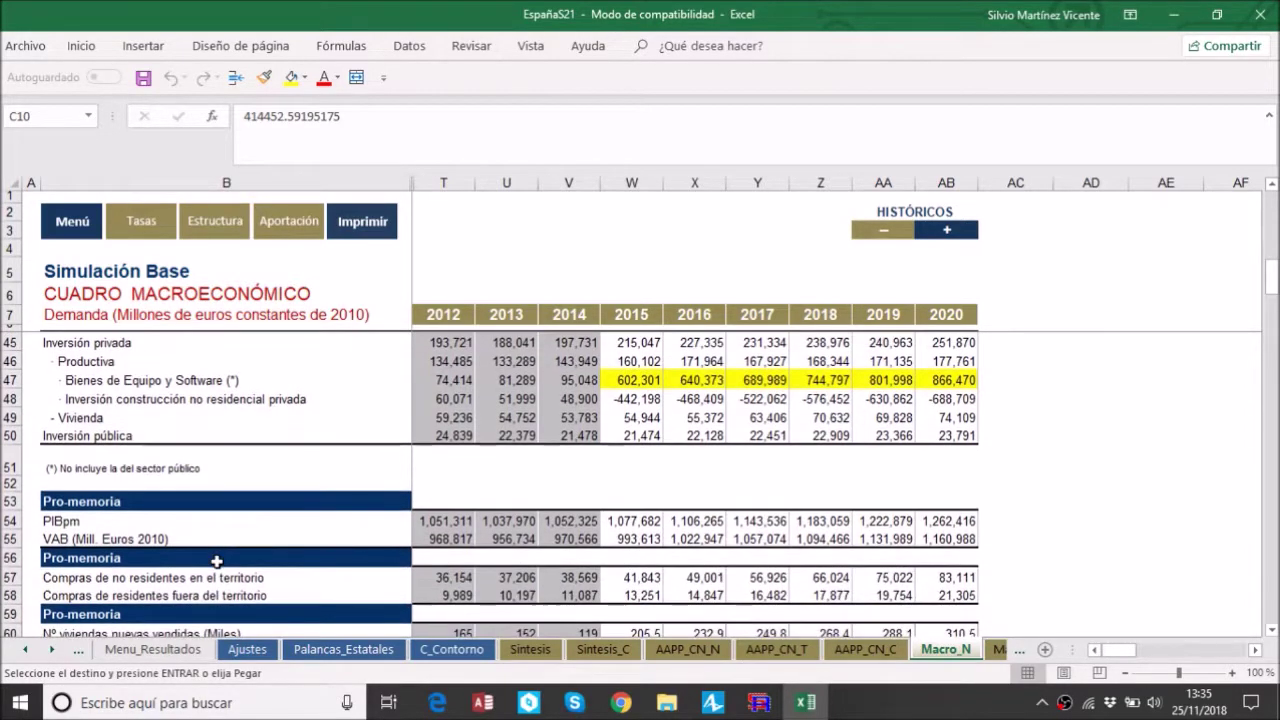
scroll(216, 562, down, 2)
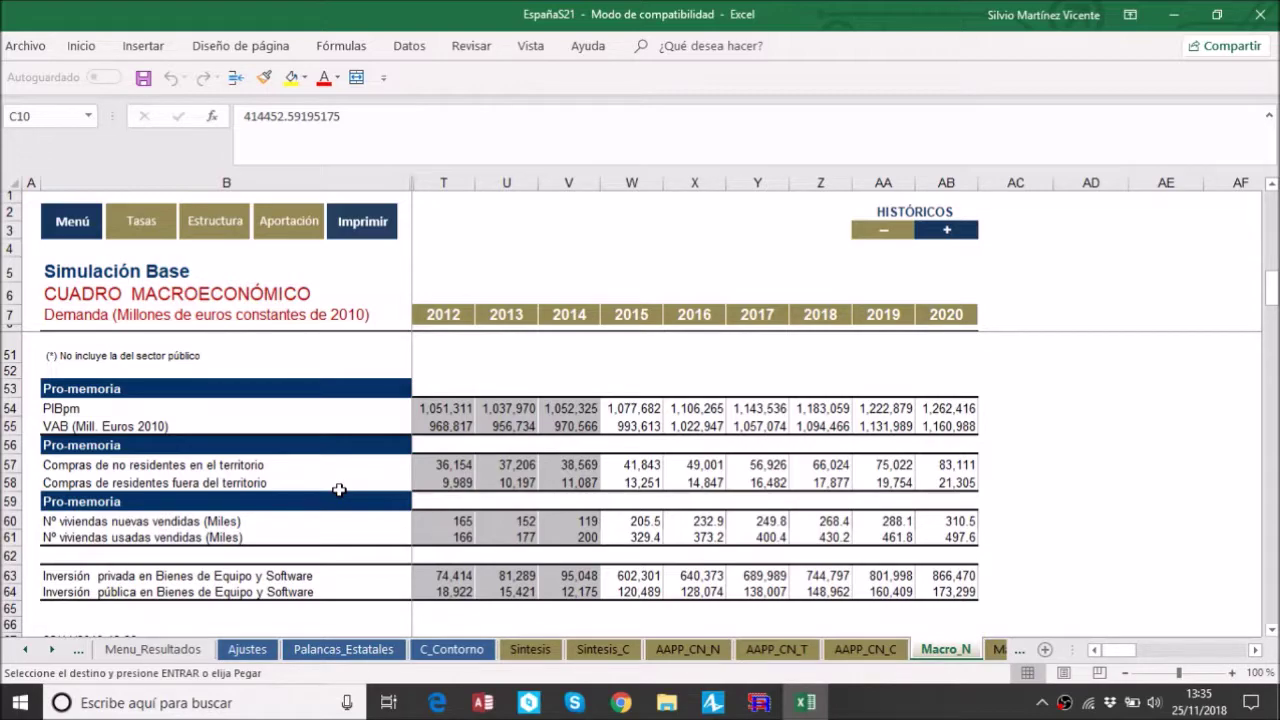
scroll(339, 490, up, 14)
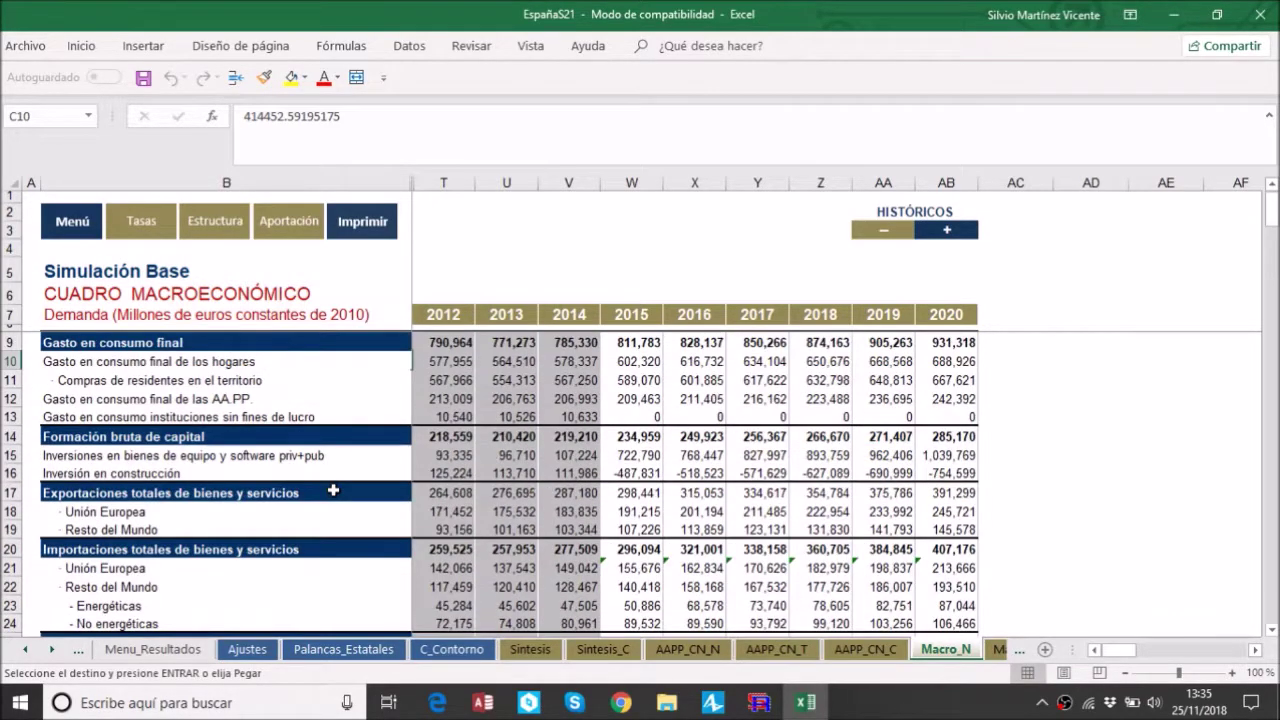
Show the annual variation rates of the constant-euro macroeconomic table, including the 2017-2020 period average
click(152, 225)
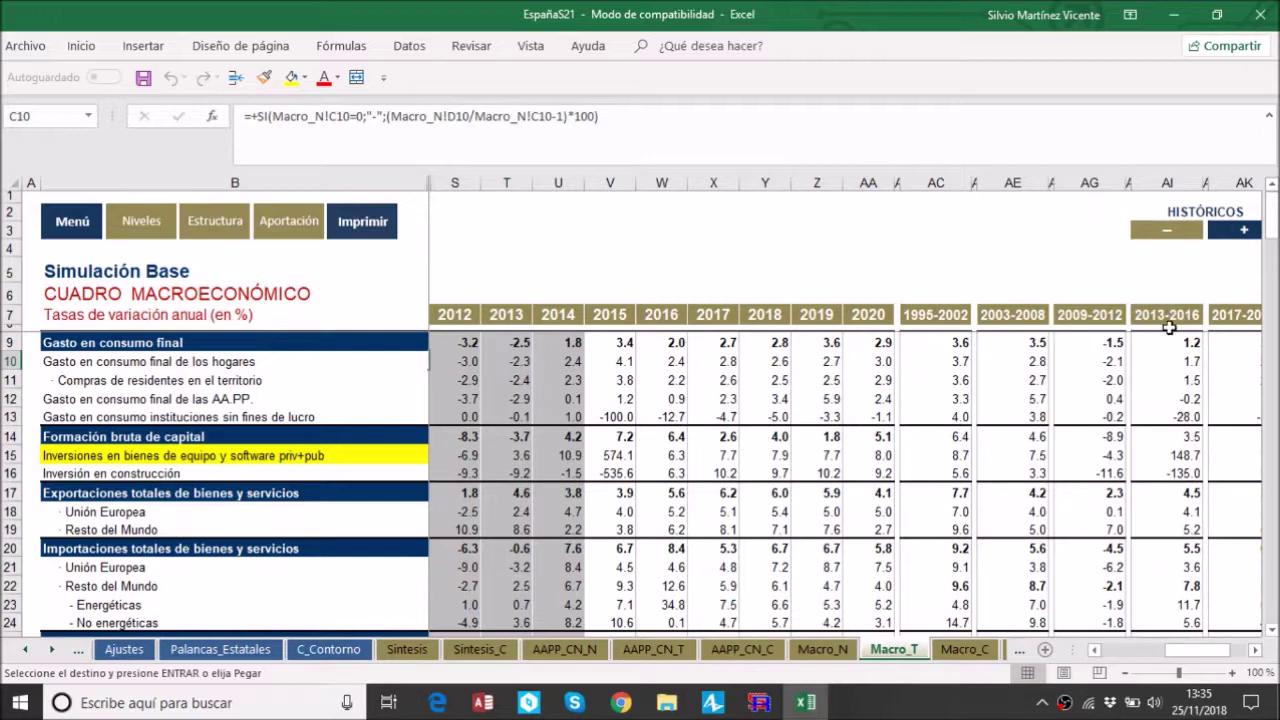
click(1254, 650)
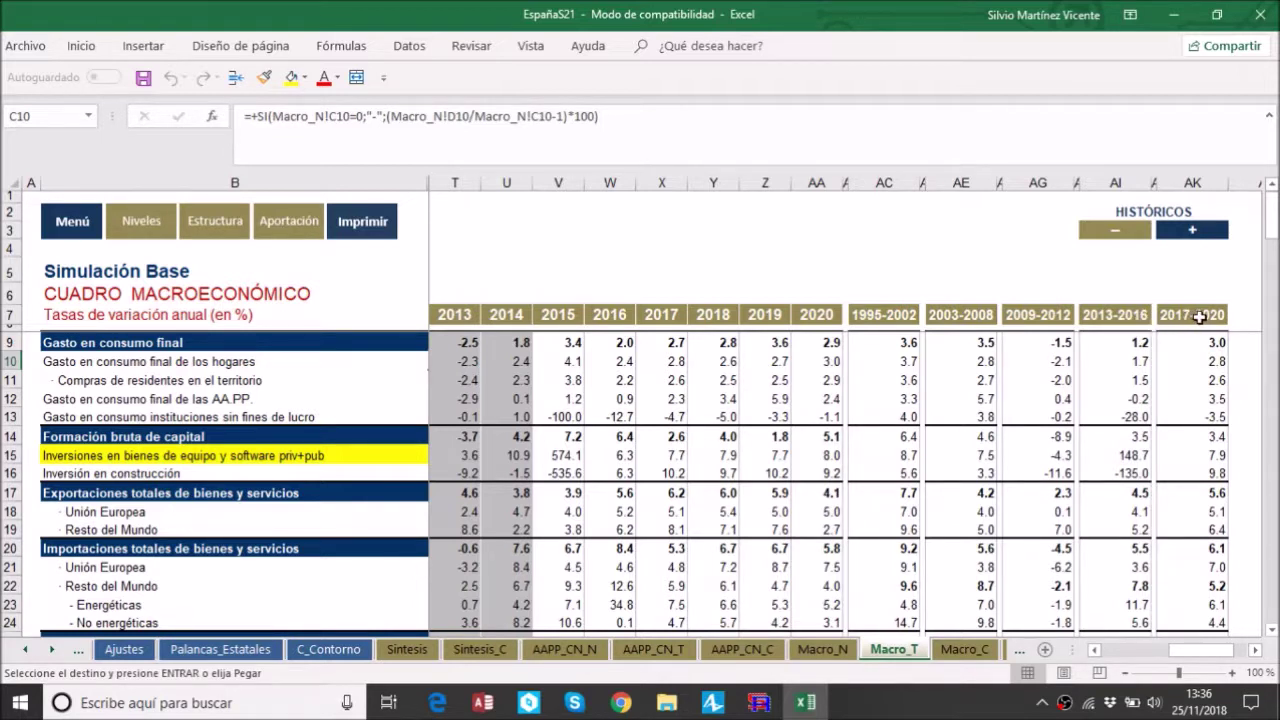
Review the structure view of the constant-euro macroeconomic table and open its contribution to GDP growth view
click(228, 232)
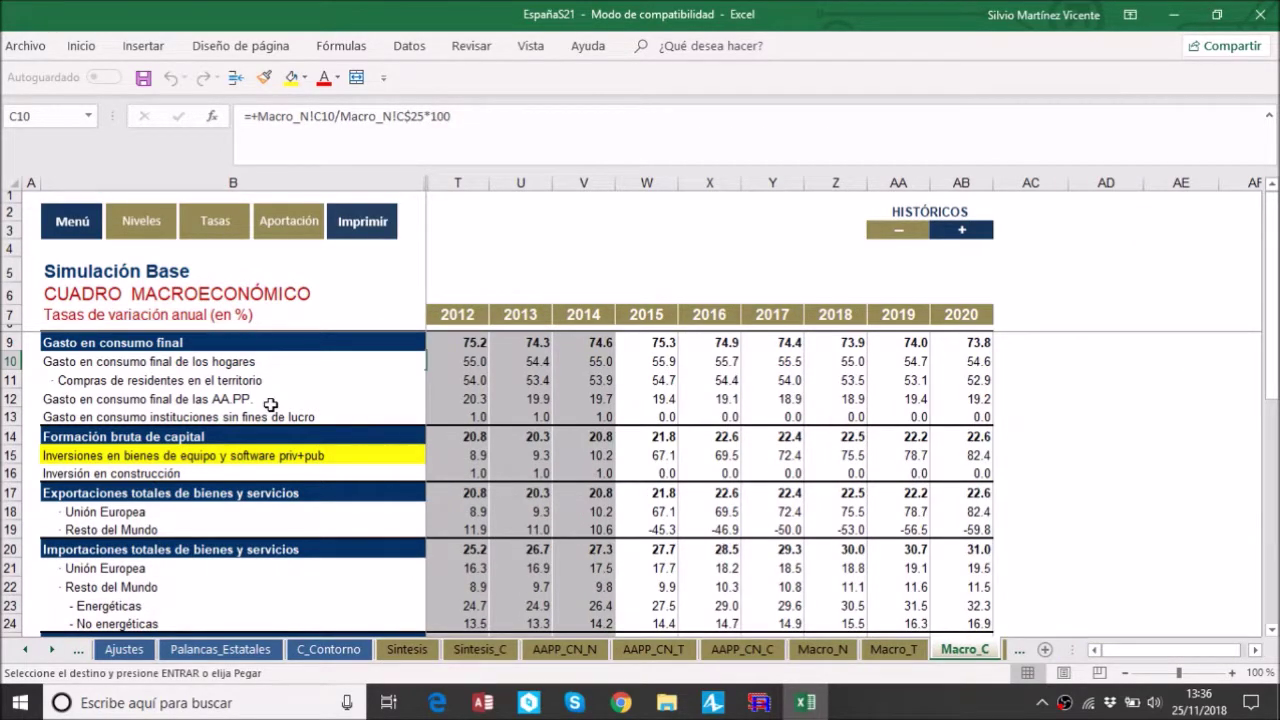
scroll(242, 410, down, 3)
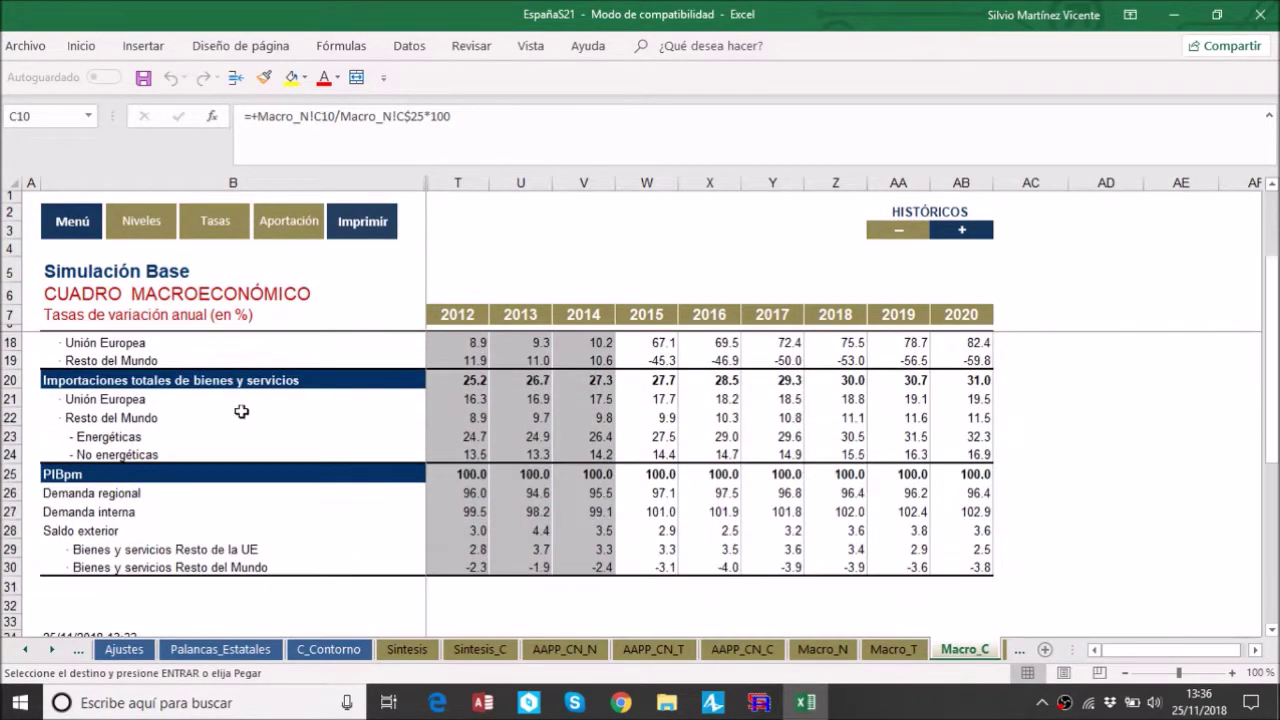
scroll(242, 410, up, 3)
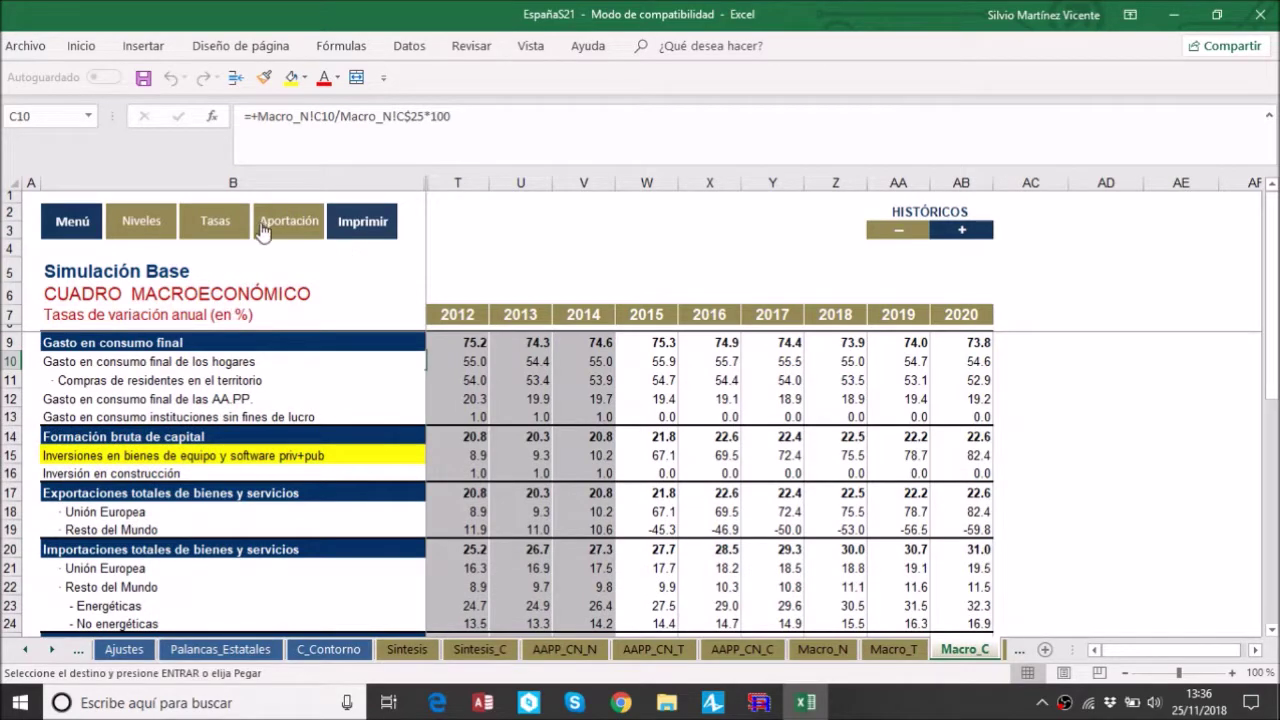
click(294, 233)
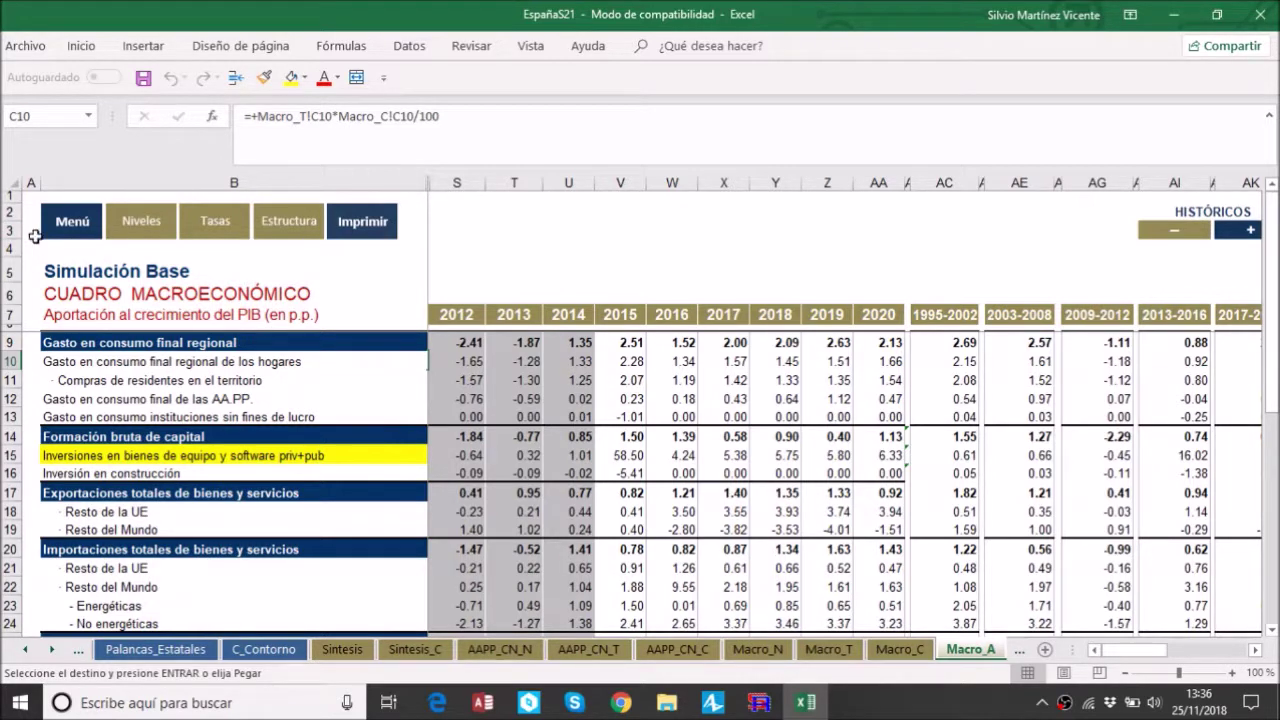
Go back to the main menu and review the macroeconomic results in current euros down to the external balance
click(67, 232)
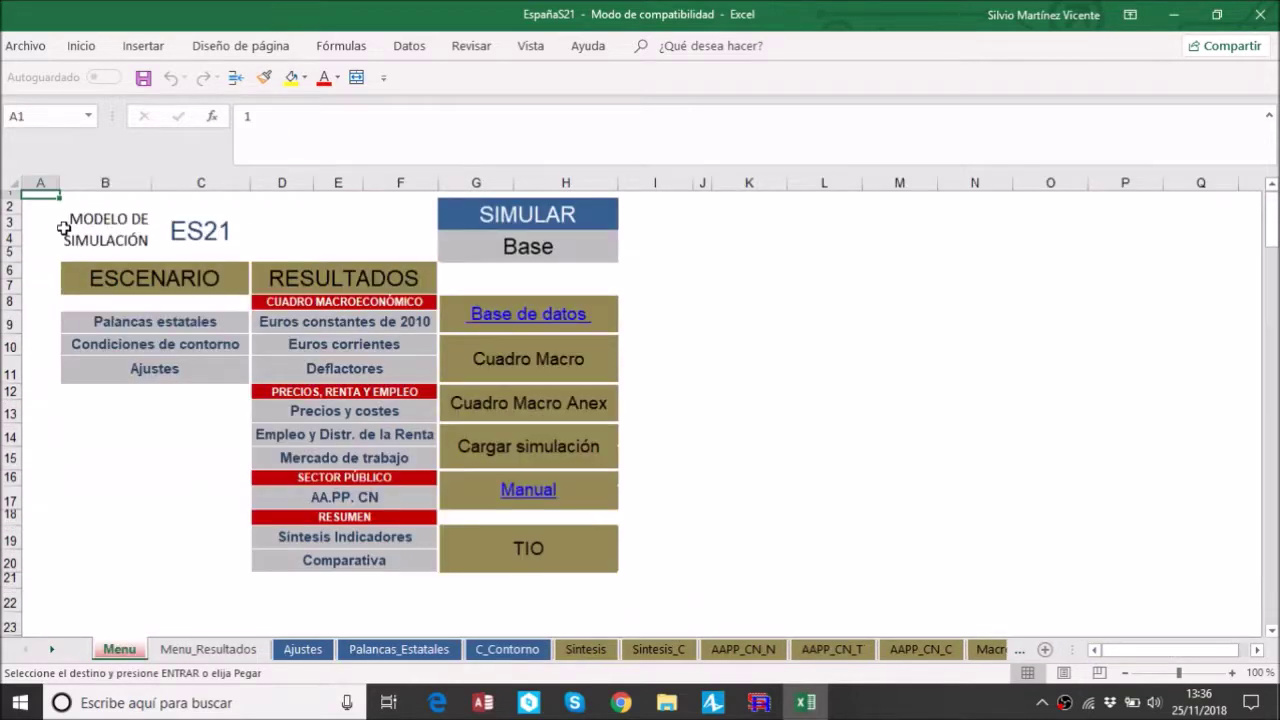
click(336, 352)
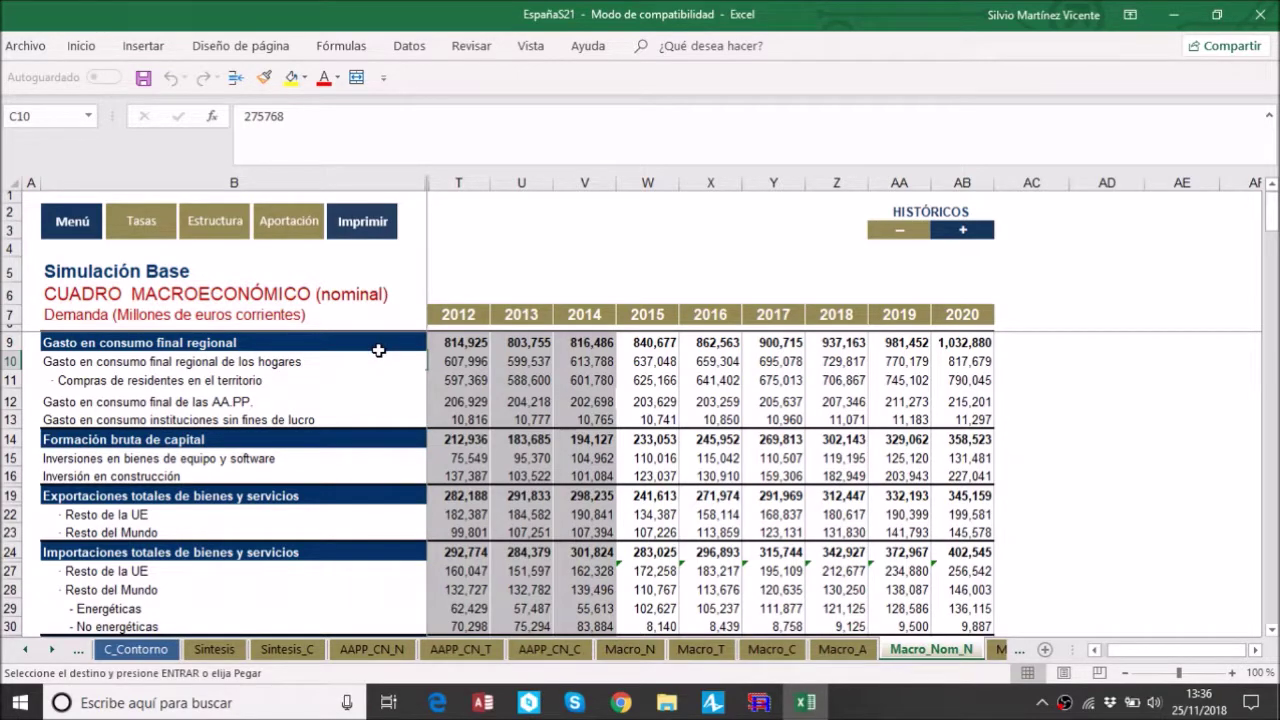
scroll(378, 350, down, 2)
scroll(378, 350, up, 2)
scroll(378, 350, down, 3)
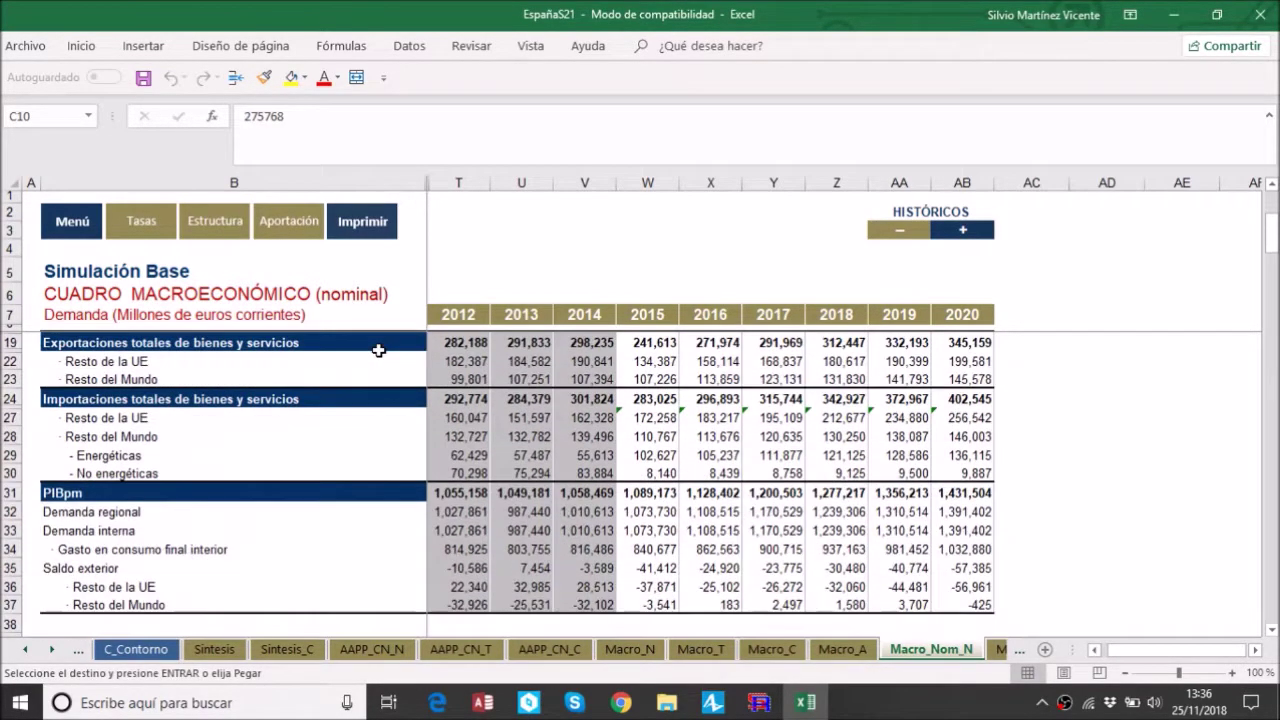
scroll(378, 350, up, 3)
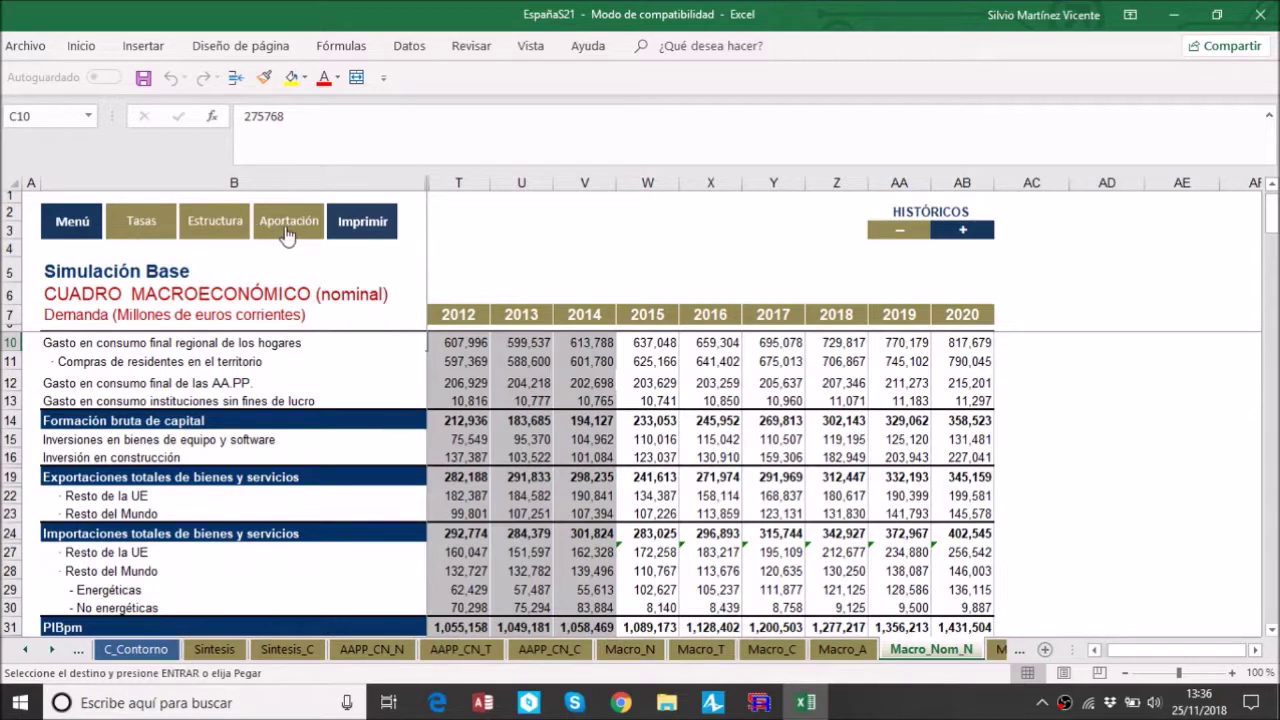
From the main menu, view the macroeconomic deflators table and the Precios y costes results
click(70, 223)
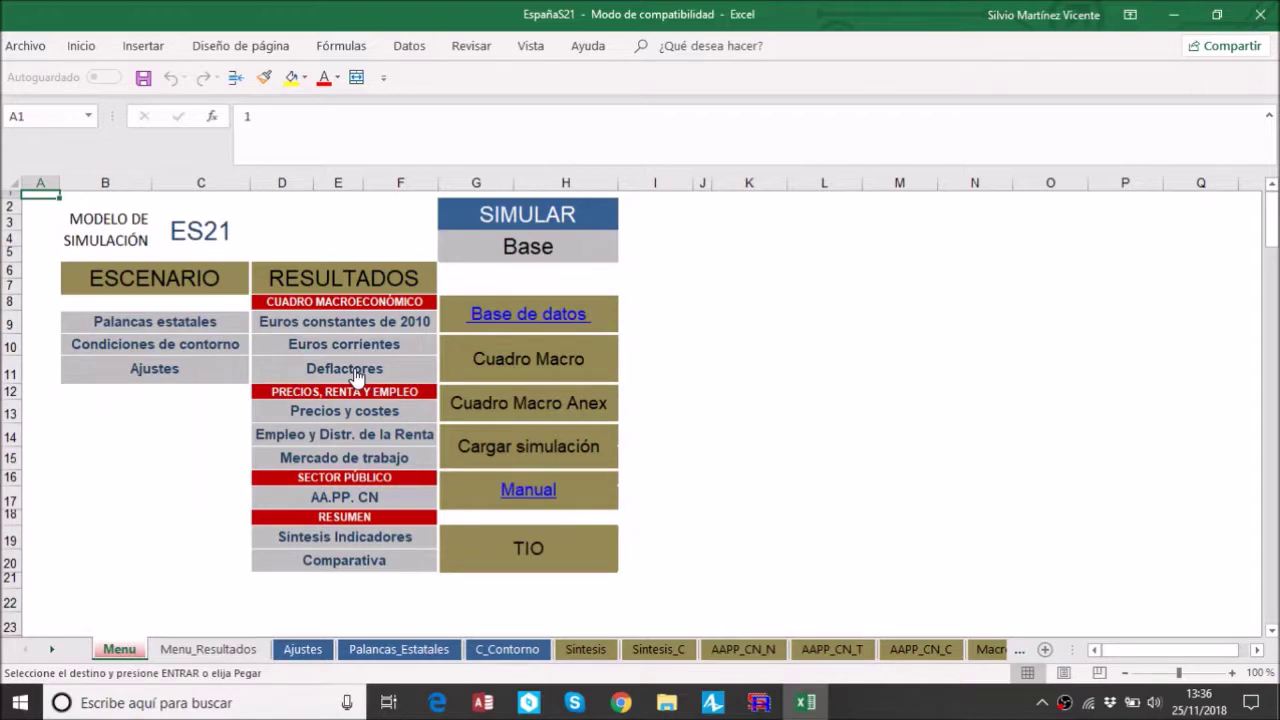
click(357, 376)
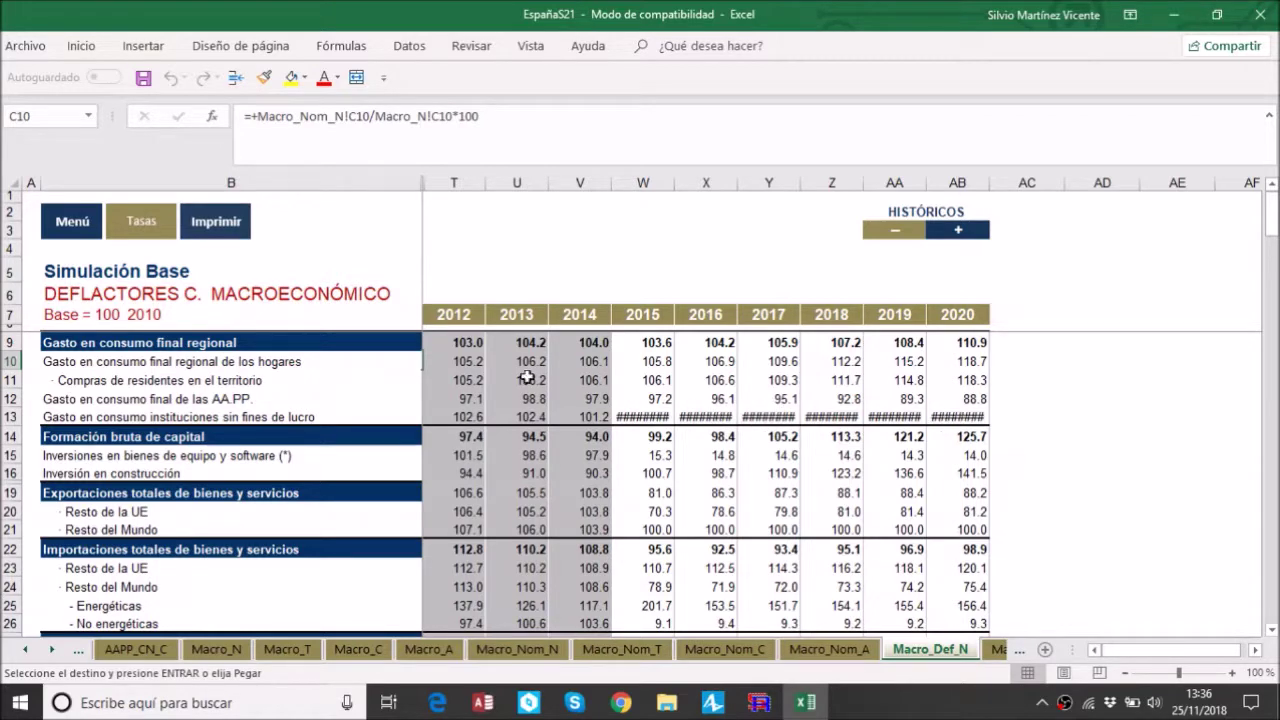
click(66, 225)
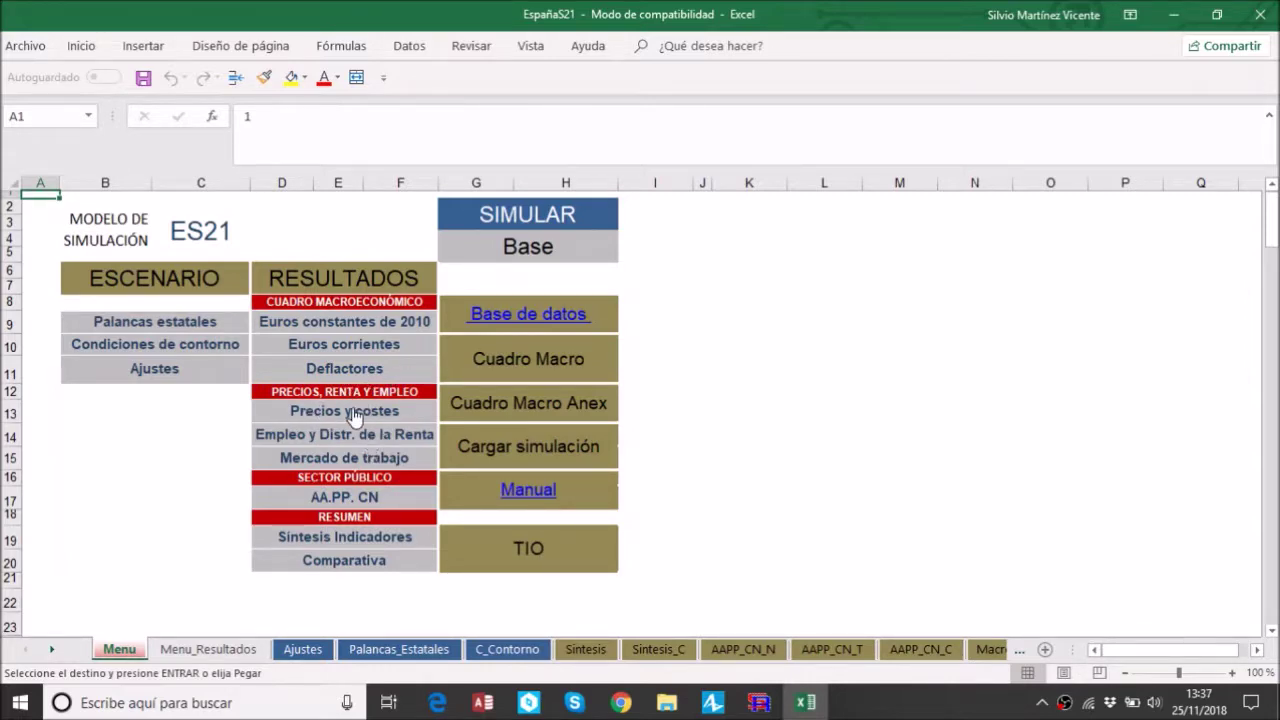
click(355, 418)
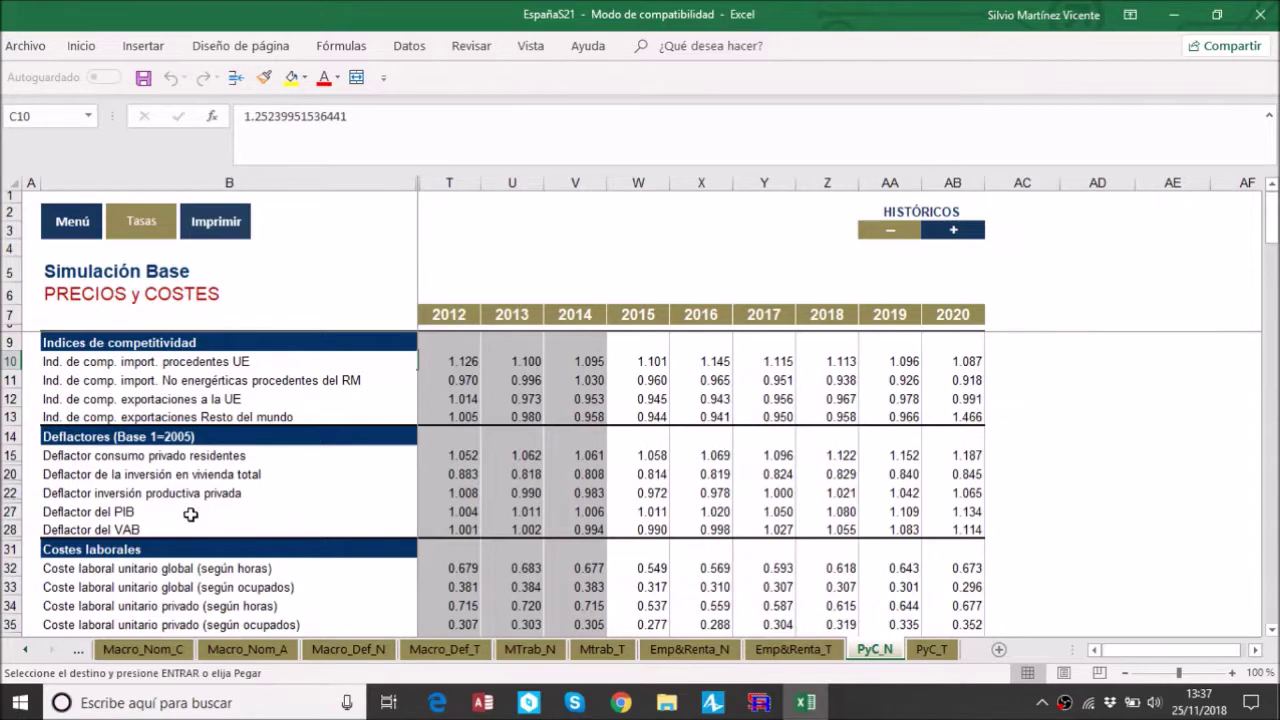
Review the Precios y costes table down to the oil price and show its annual variation rates
scroll(190, 514, down, 2)
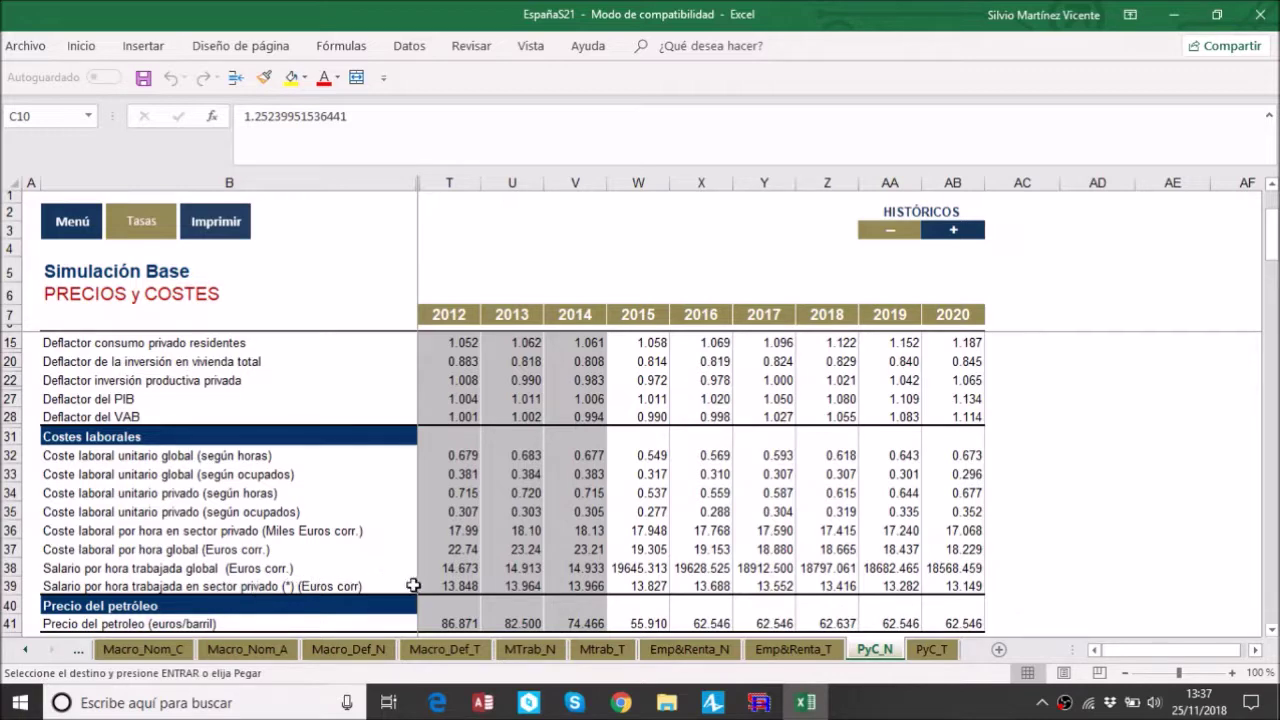
scroll(414, 585, down, 1)
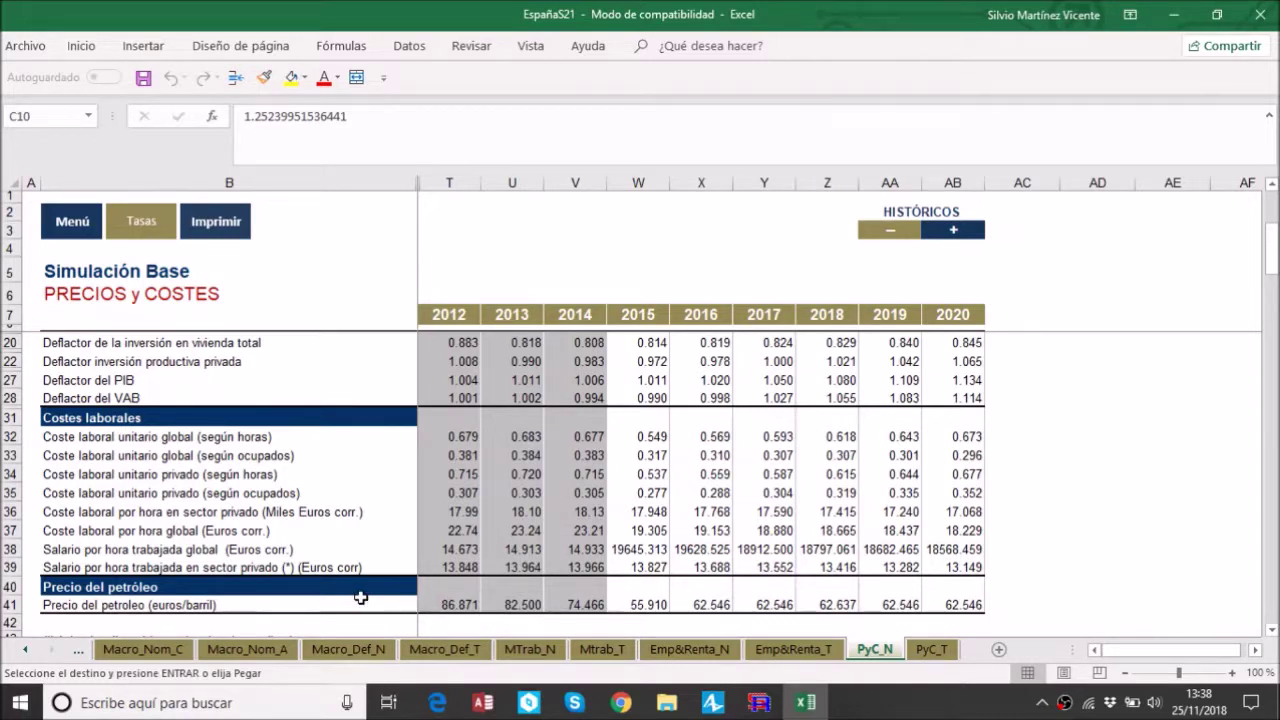
click(152, 233)
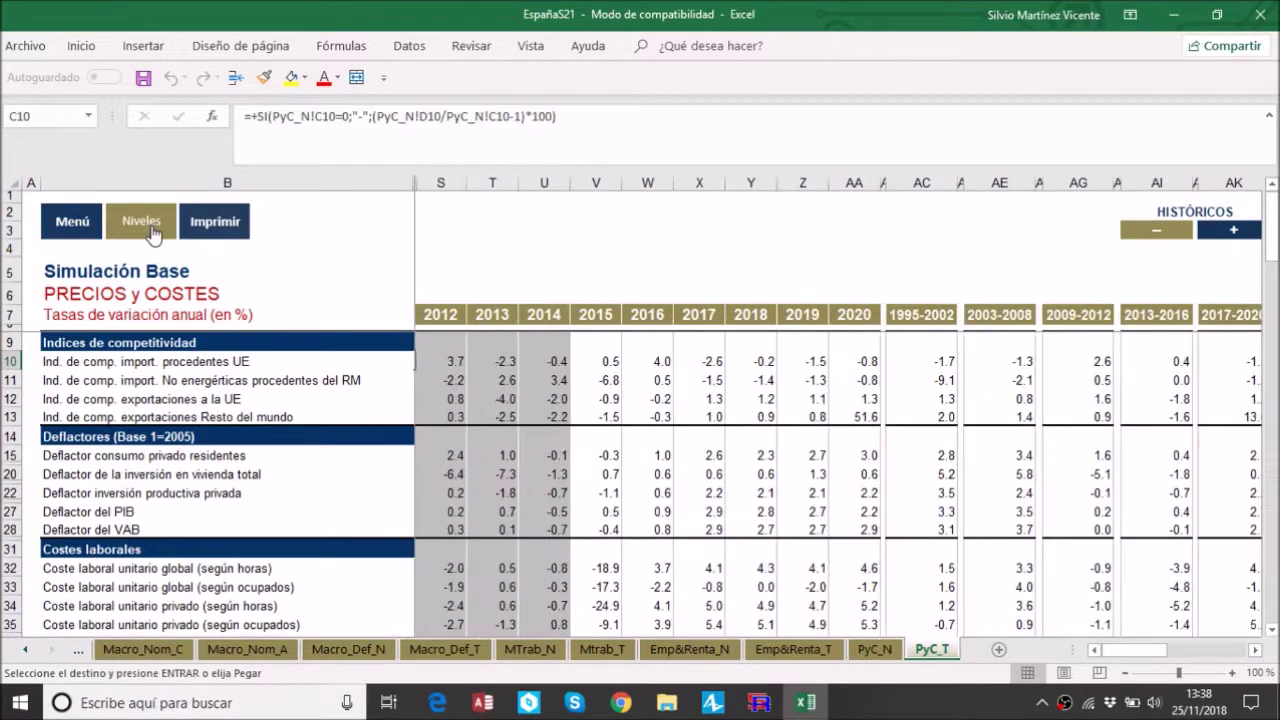
From the main menu, open the Empleo y Distr. de la Renta results and review them down to the disposable income use account
click(78, 230)
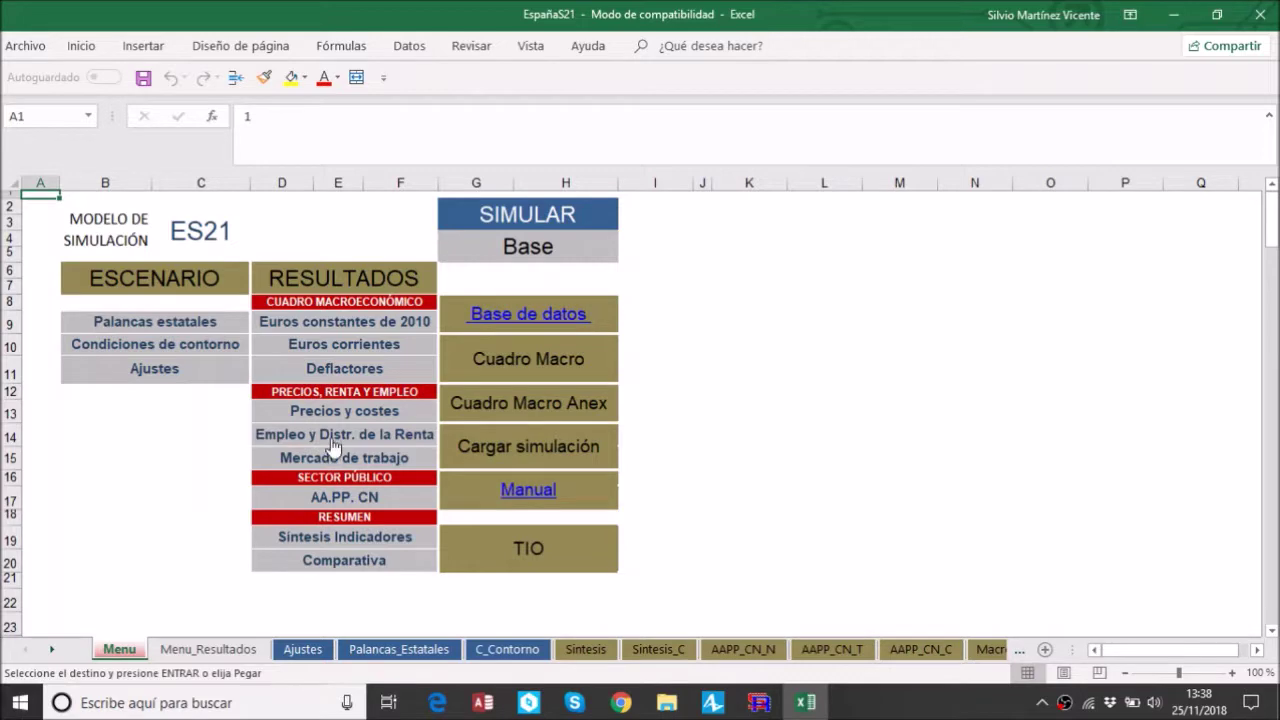
click(344, 438)
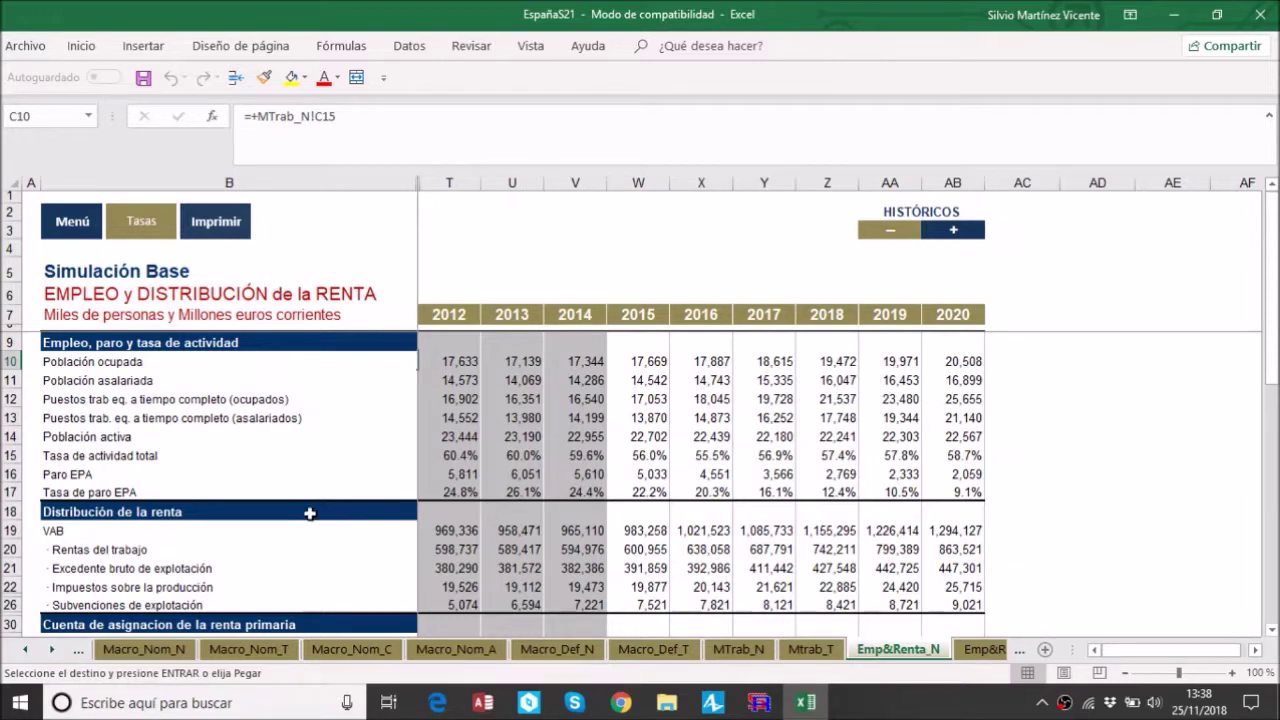
scroll(310, 512, down, 1)
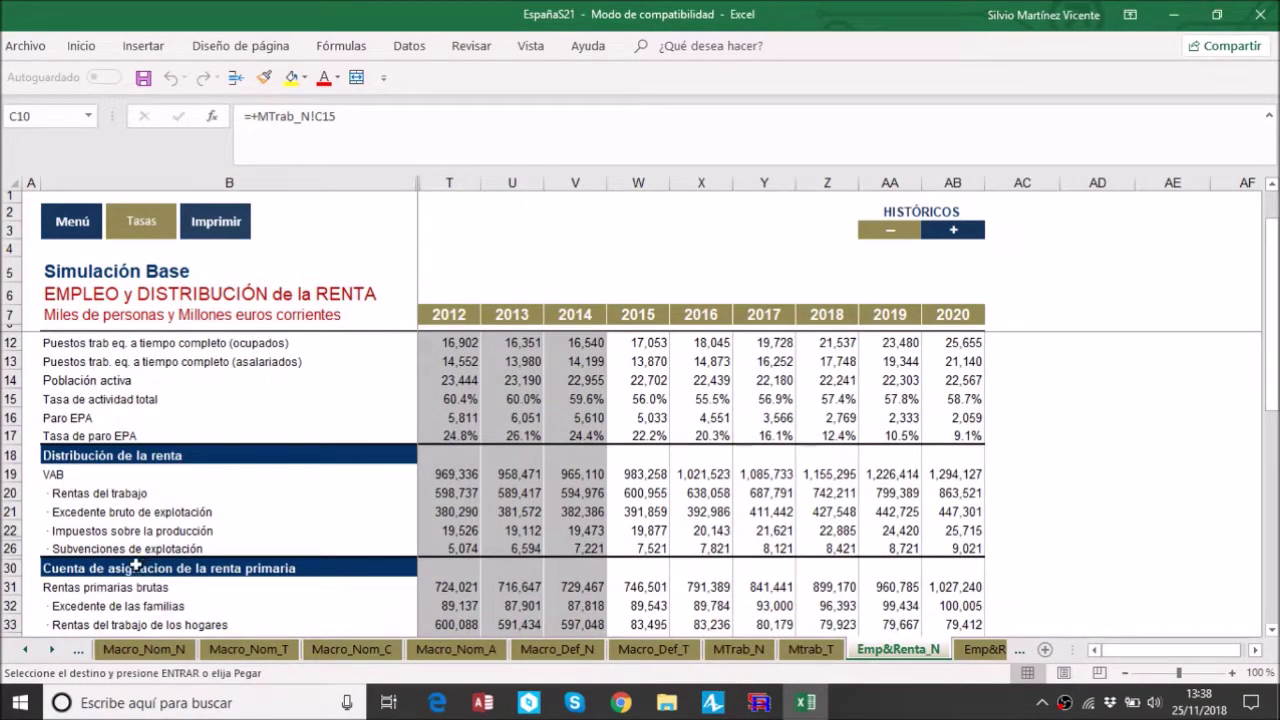
scroll(287, 566, down, 2)
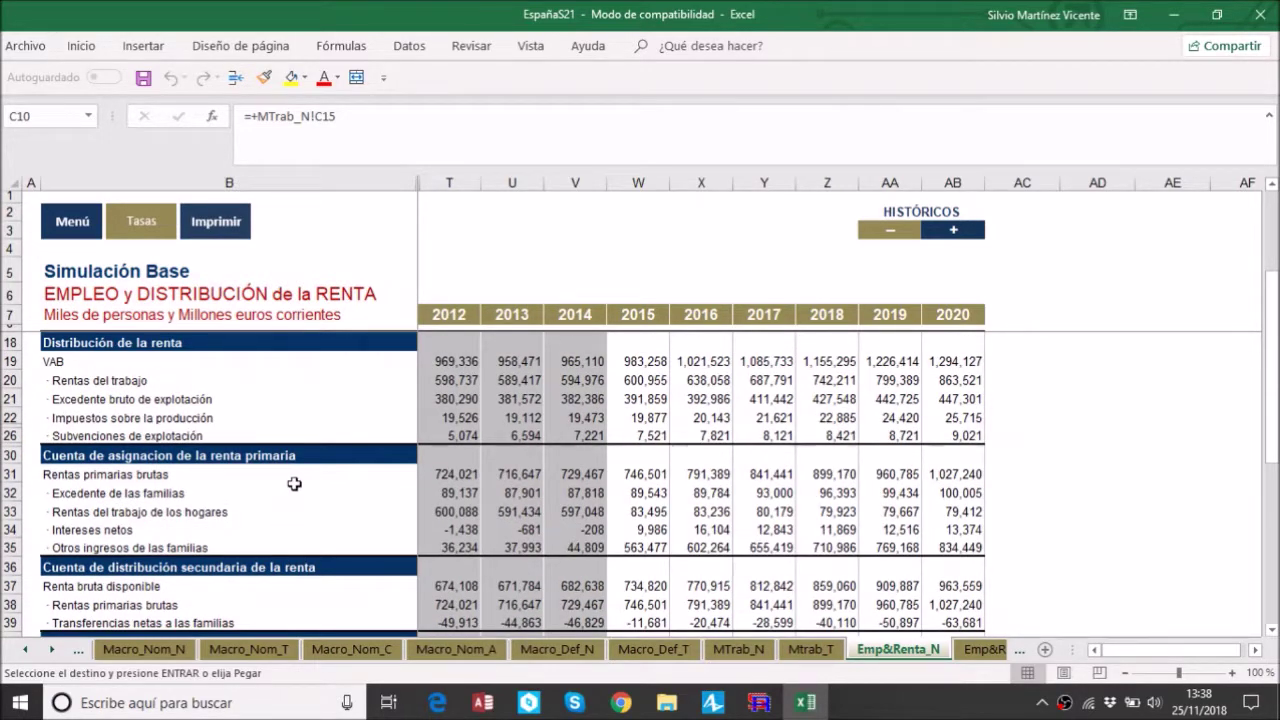
scroll(232, 494, down, 2)
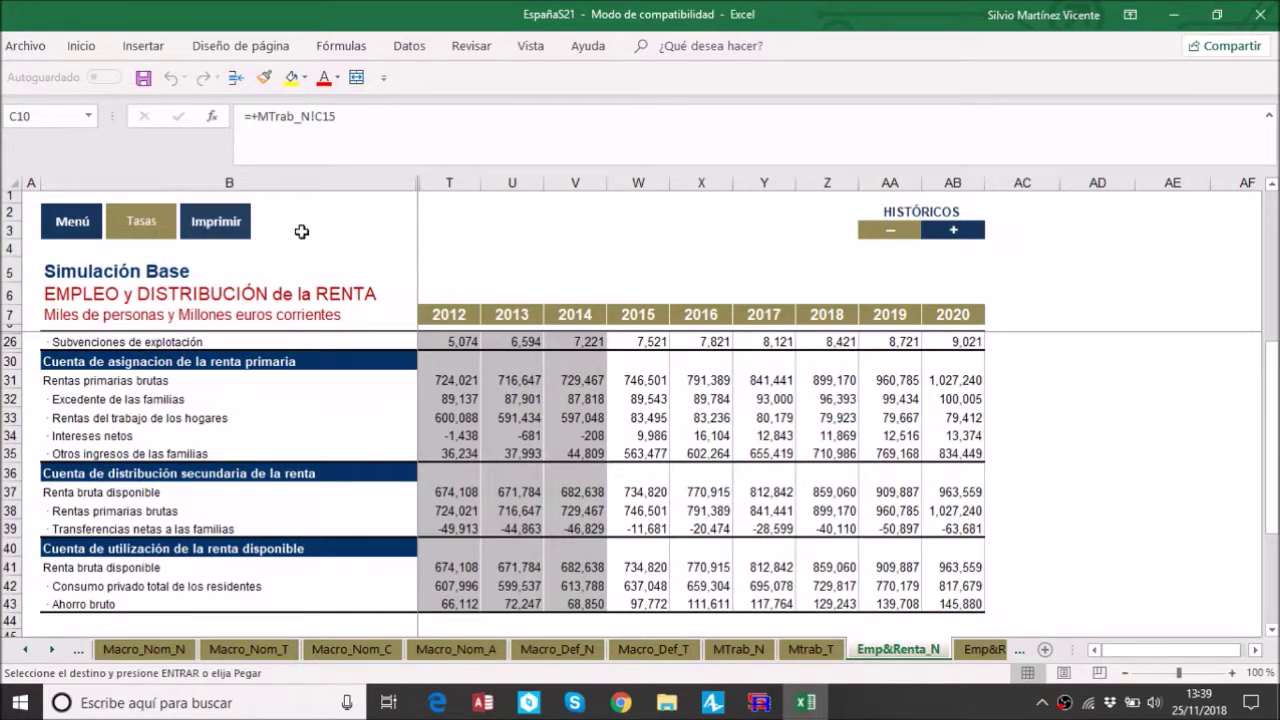
From the main menu, open the Mercado de trabajo results and review them down to the Pro-memoria block
click(77, 222)
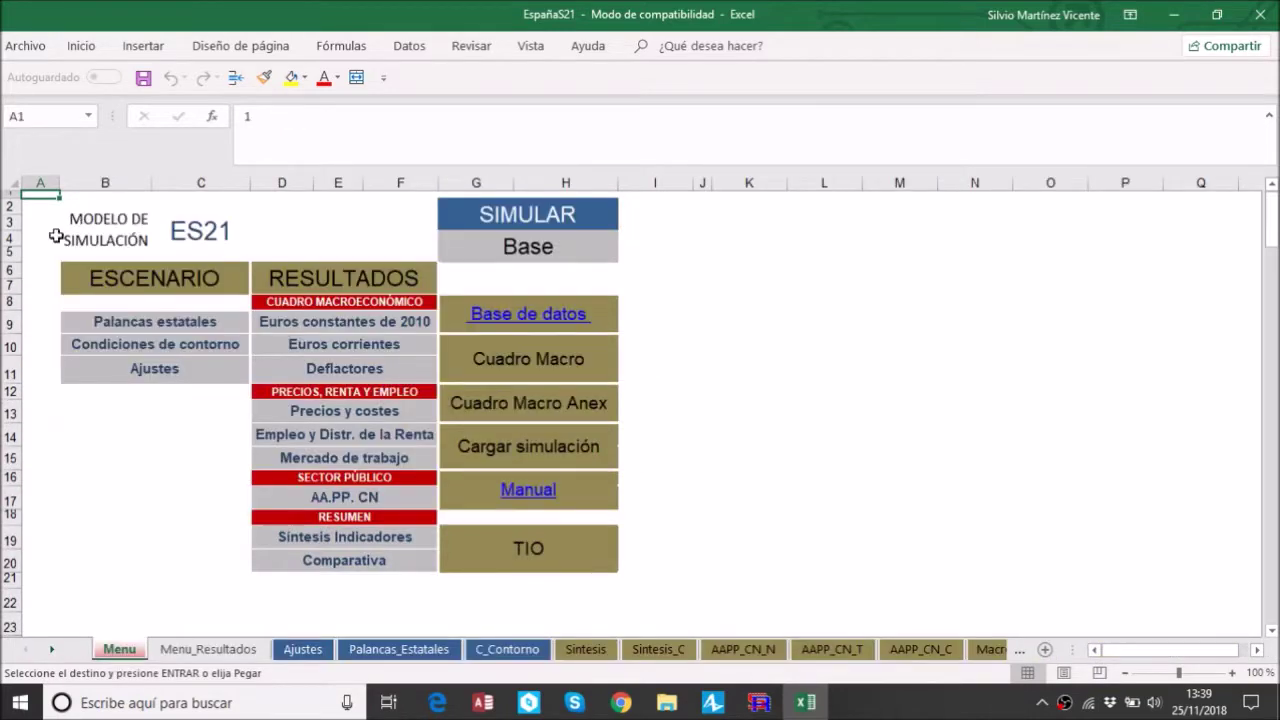
click(340, 466)
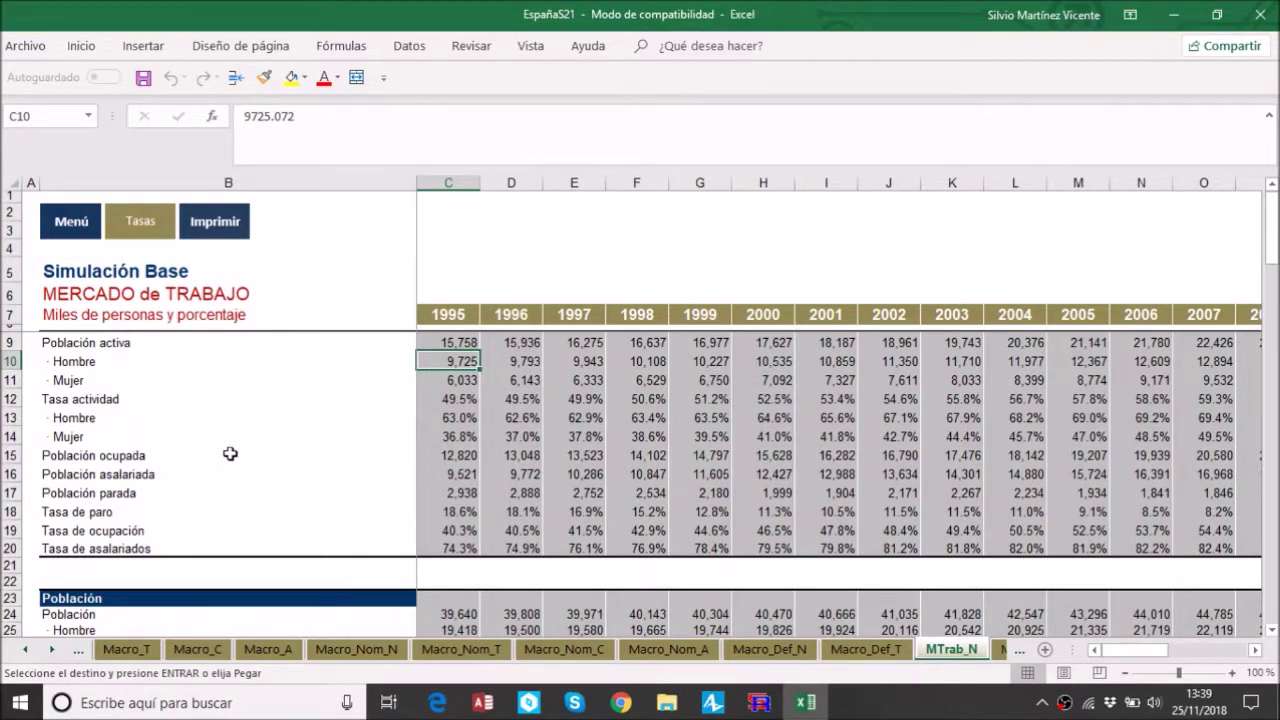
scroll(231, 454, down, 2)
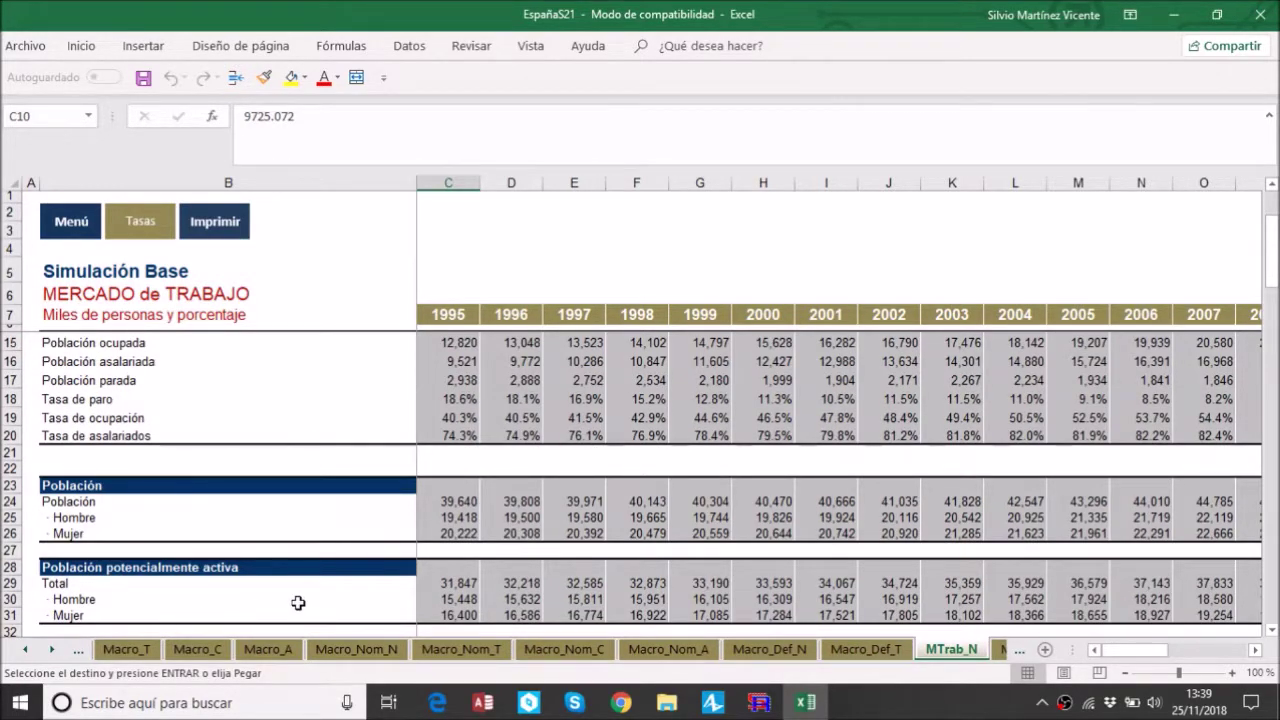
scroll(298, 600, down, 2)
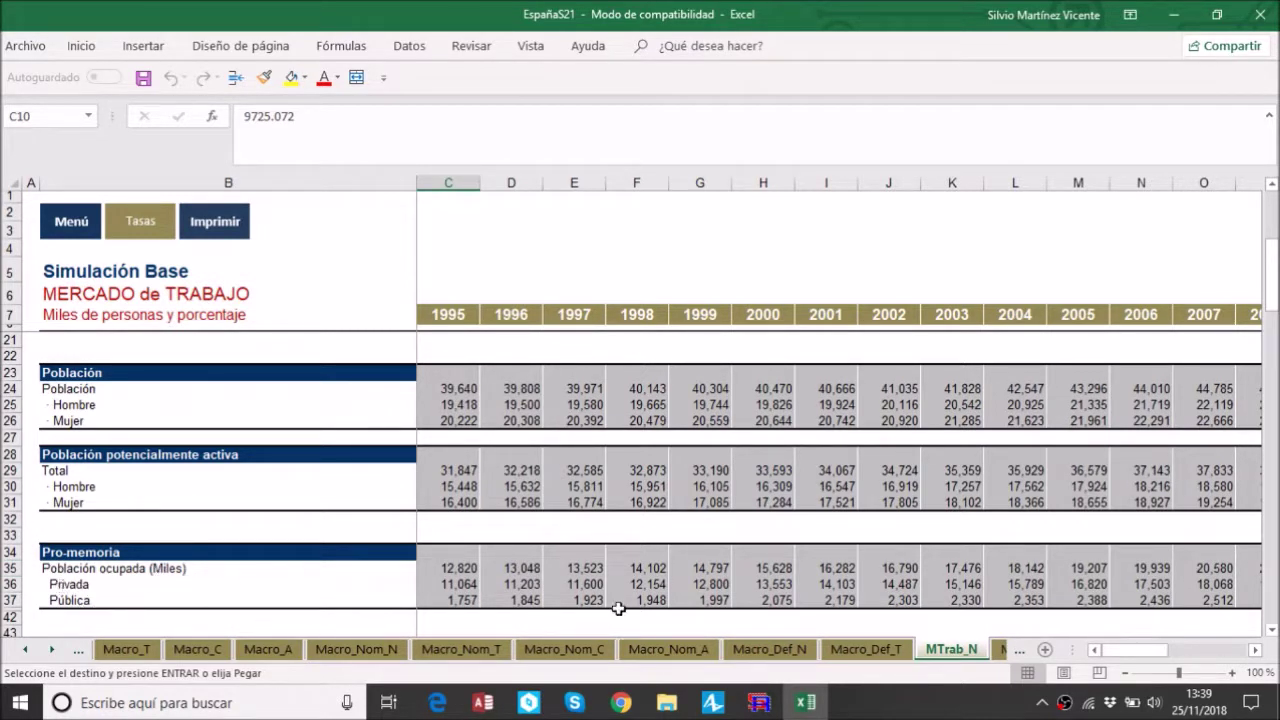
From the main menu, open the AA.PP. CN results and review the consolidated budget from revenues down to public debt and PIB
click(70, 222)
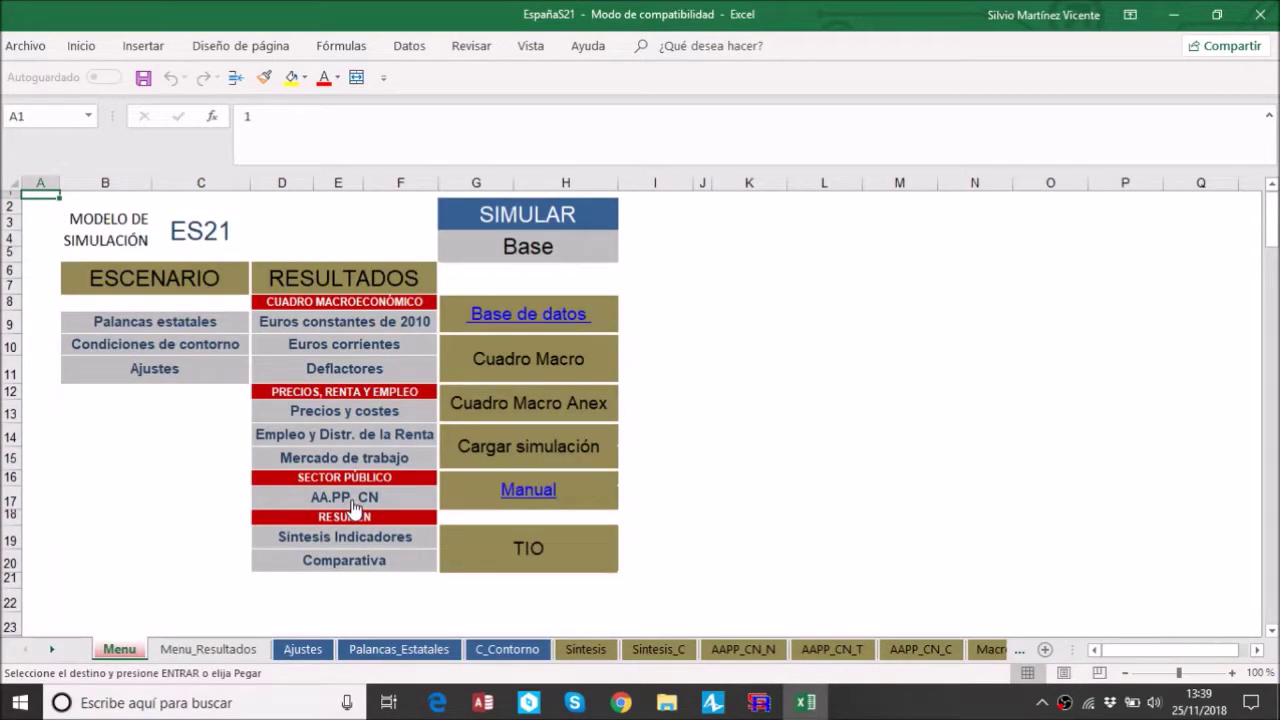
click(345, 497)
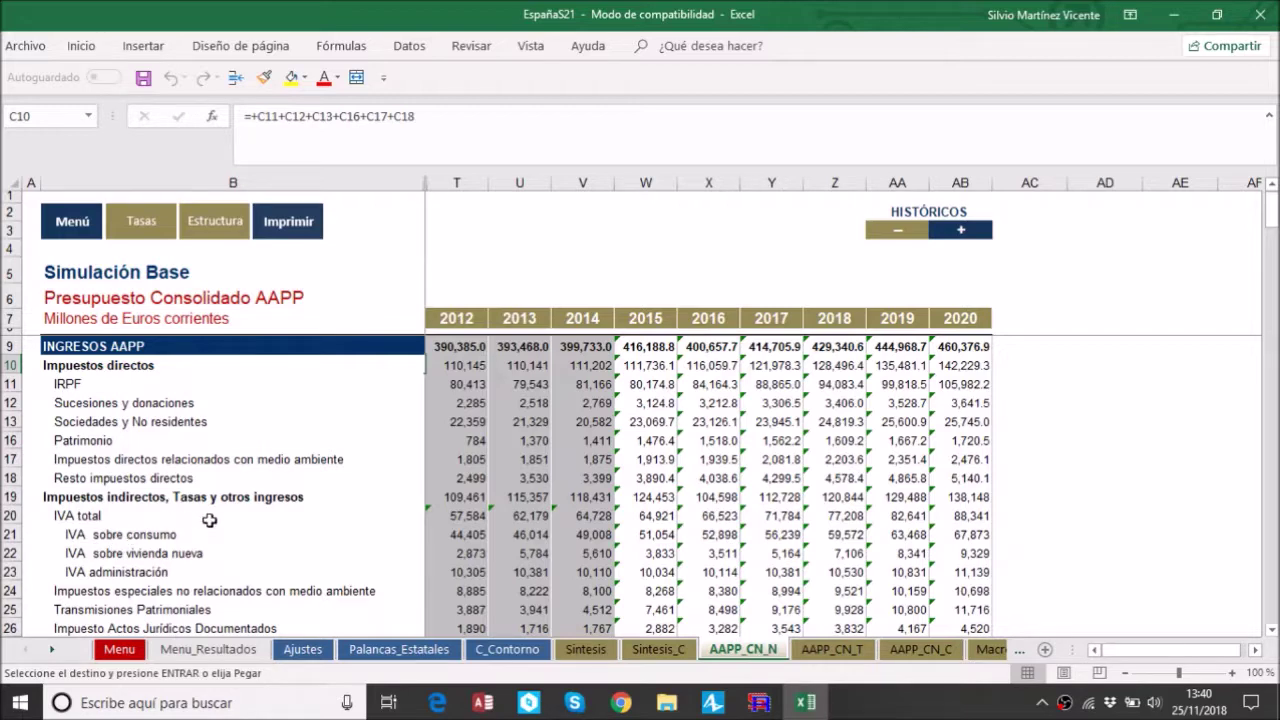
scroll(209, 520, down, 1)
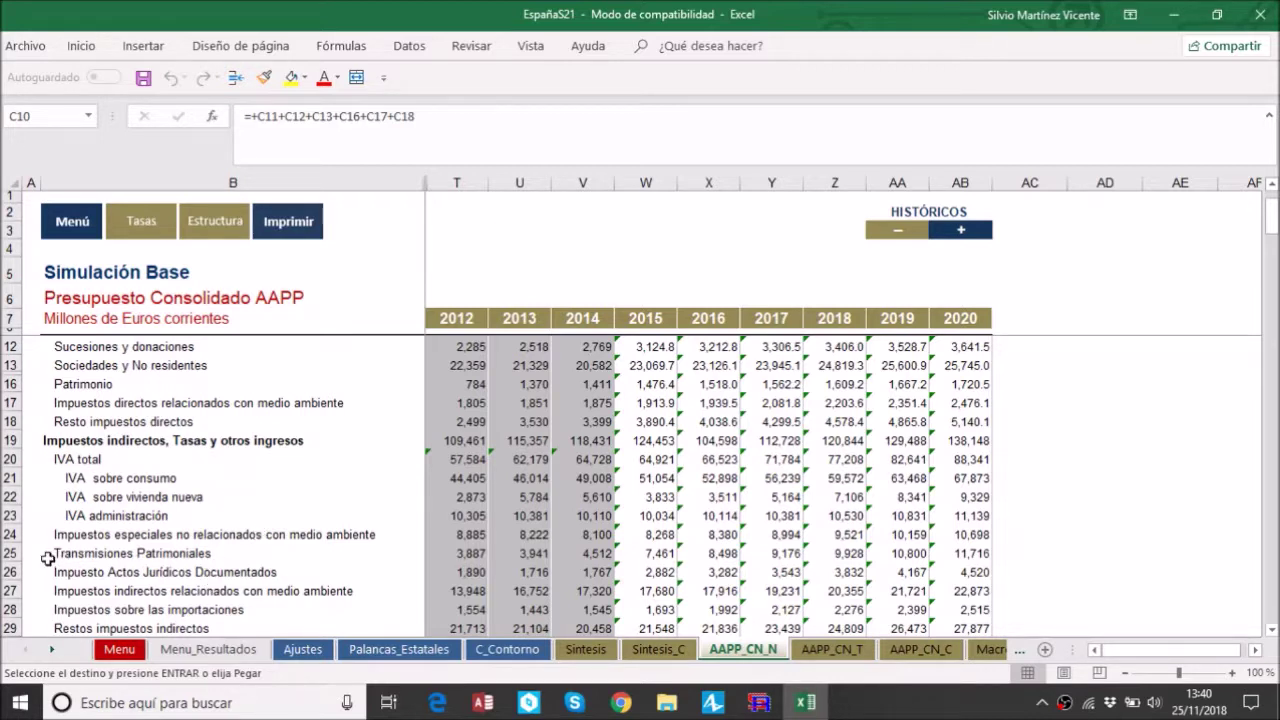
scroll(306, 577, down, 3)
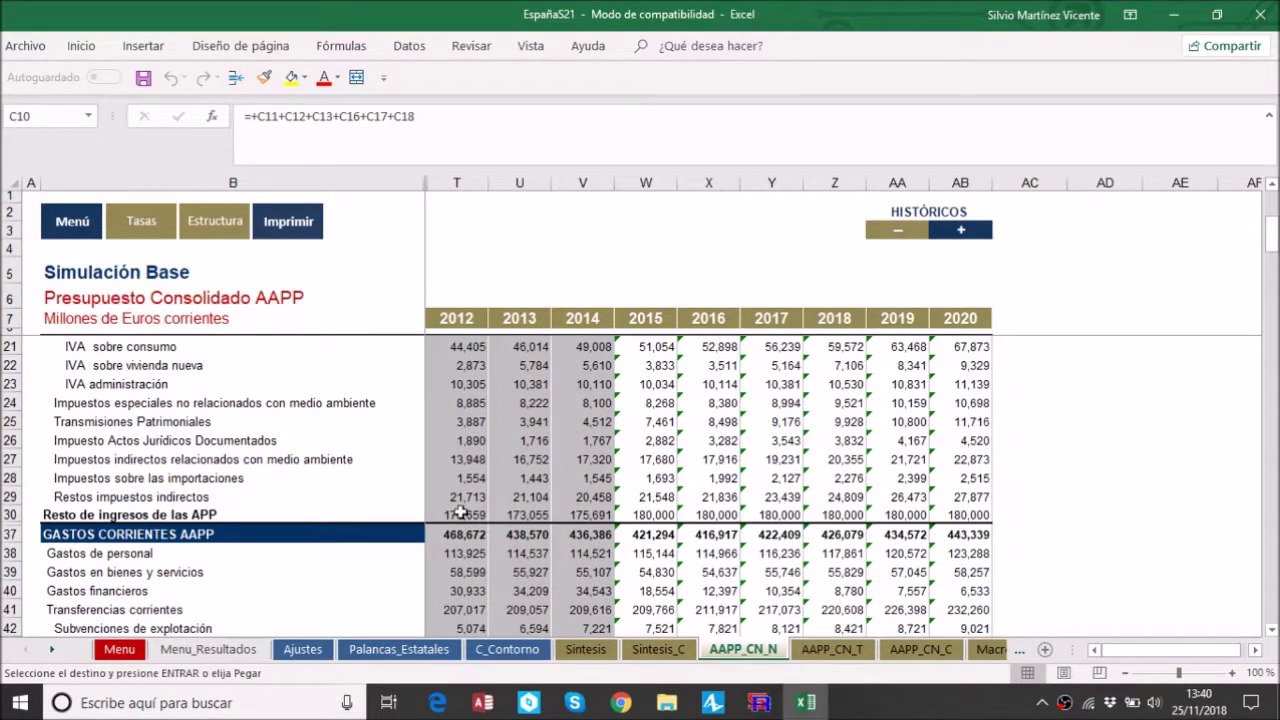
scroll(283, 547, down, 1)
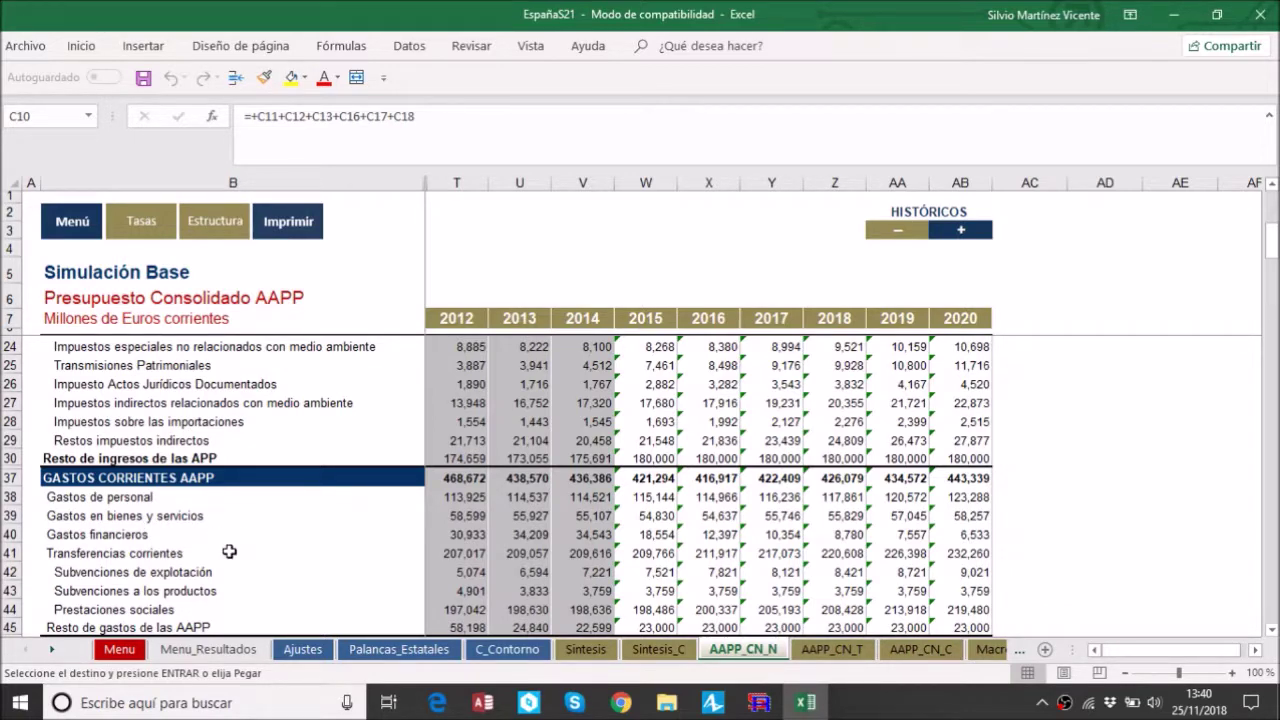
scroll(229, 551, down, 2)
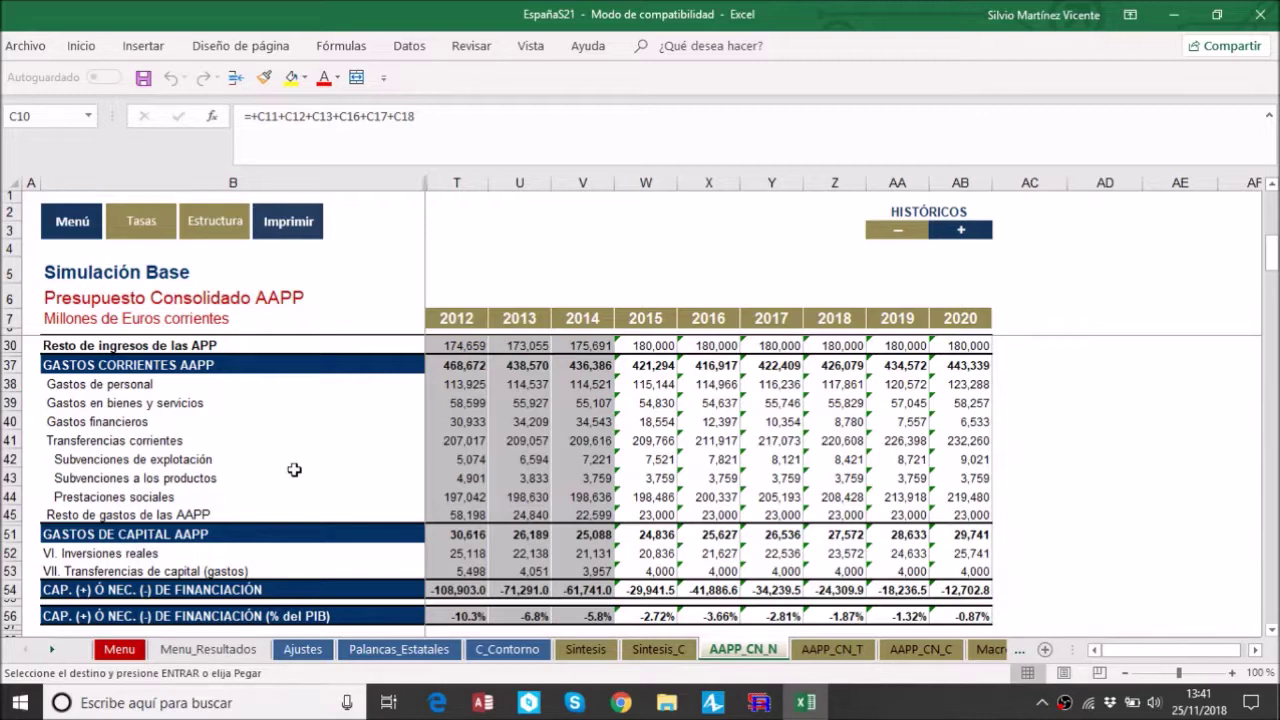
scroll(294, 467, down, 1)
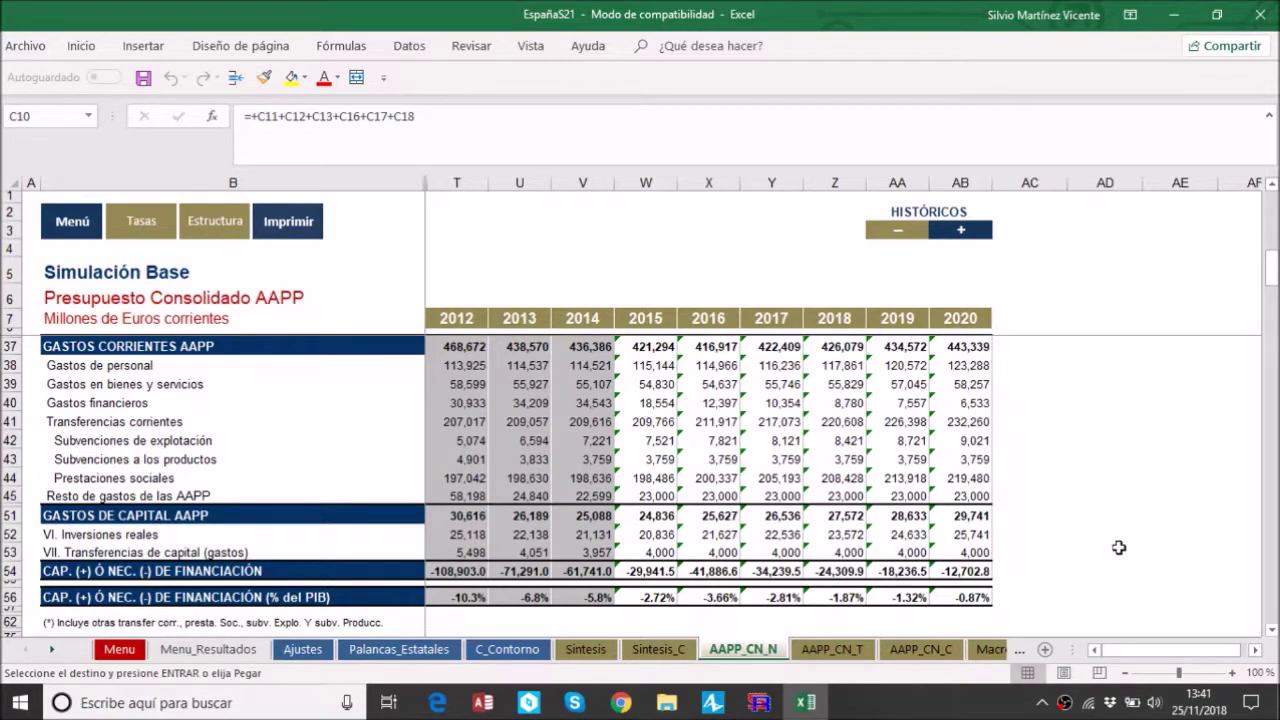
scroll(1119, 547, down, 1)
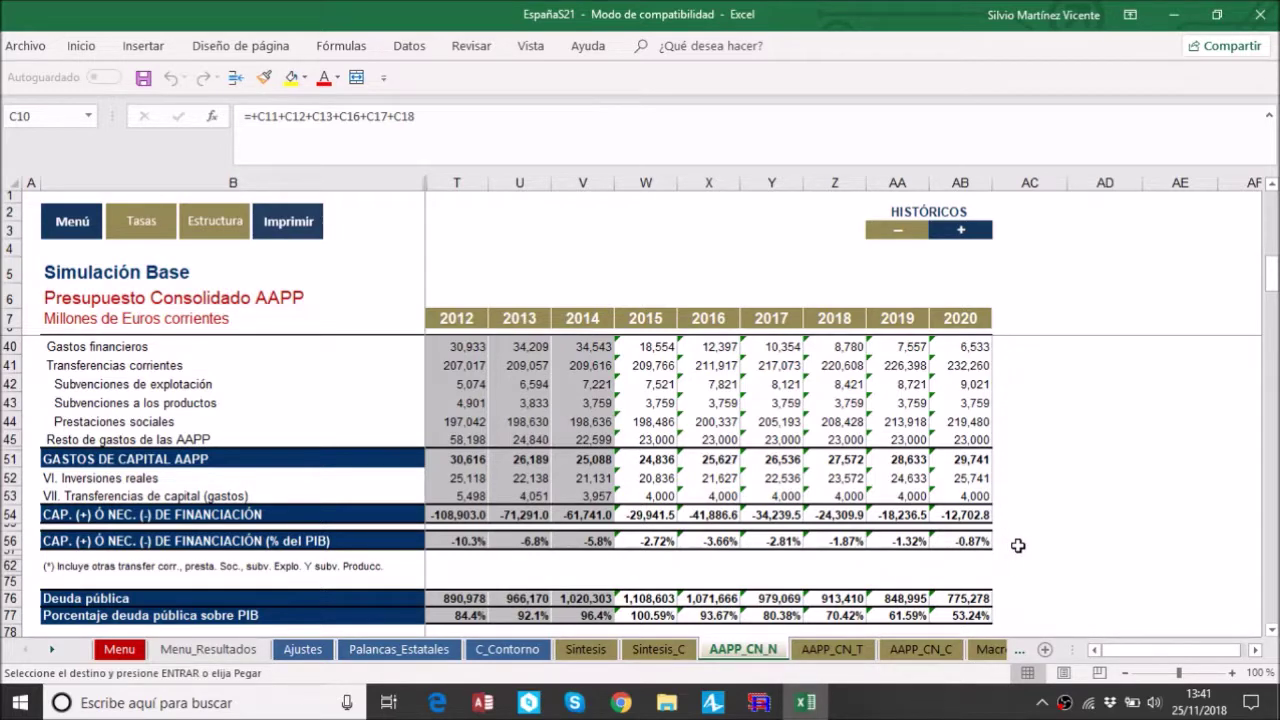
scroll(1018, 545, down, 2)
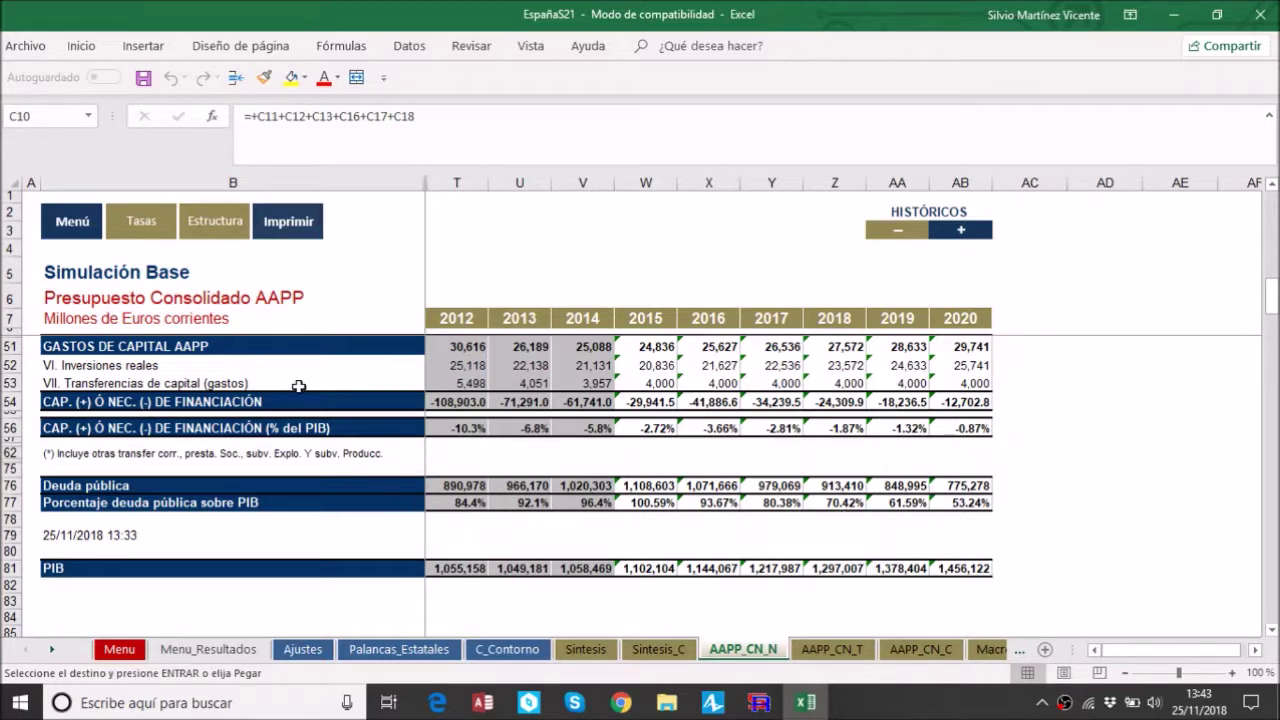
Return to the main menu and replace the simulation name under SIMULAR with "Reaspu"
click(83, 243)
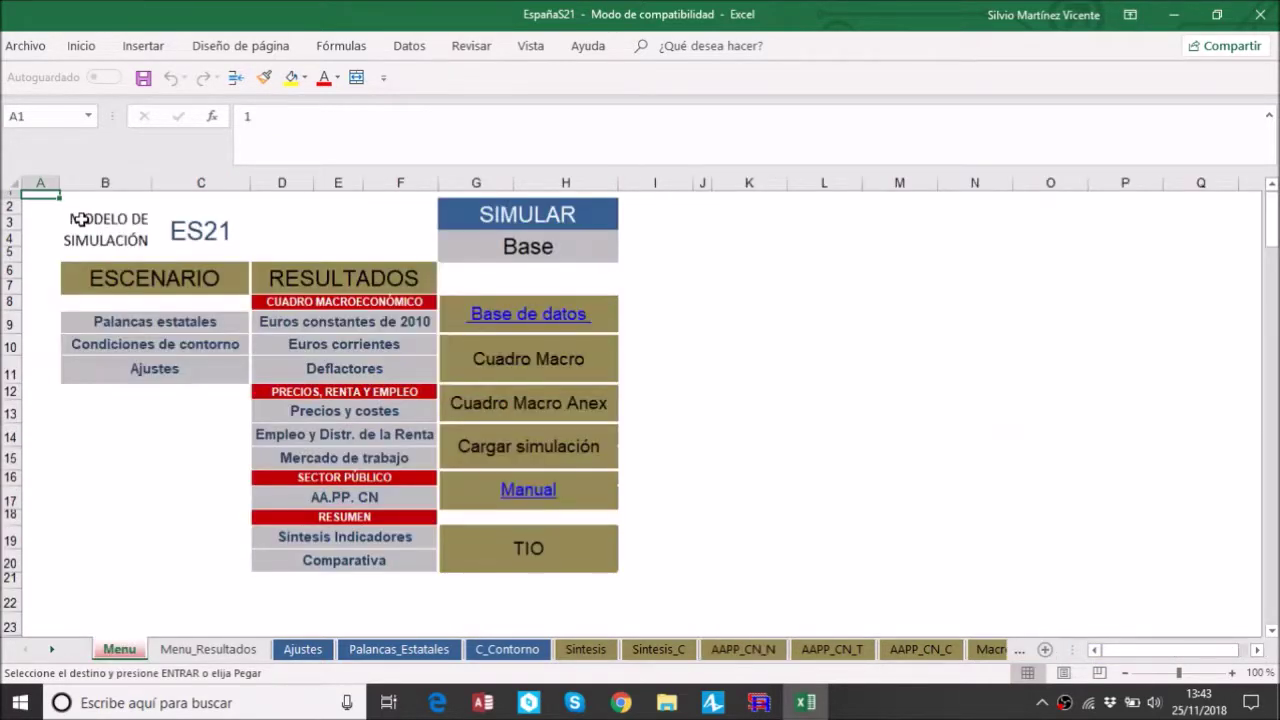
click(575, 253)
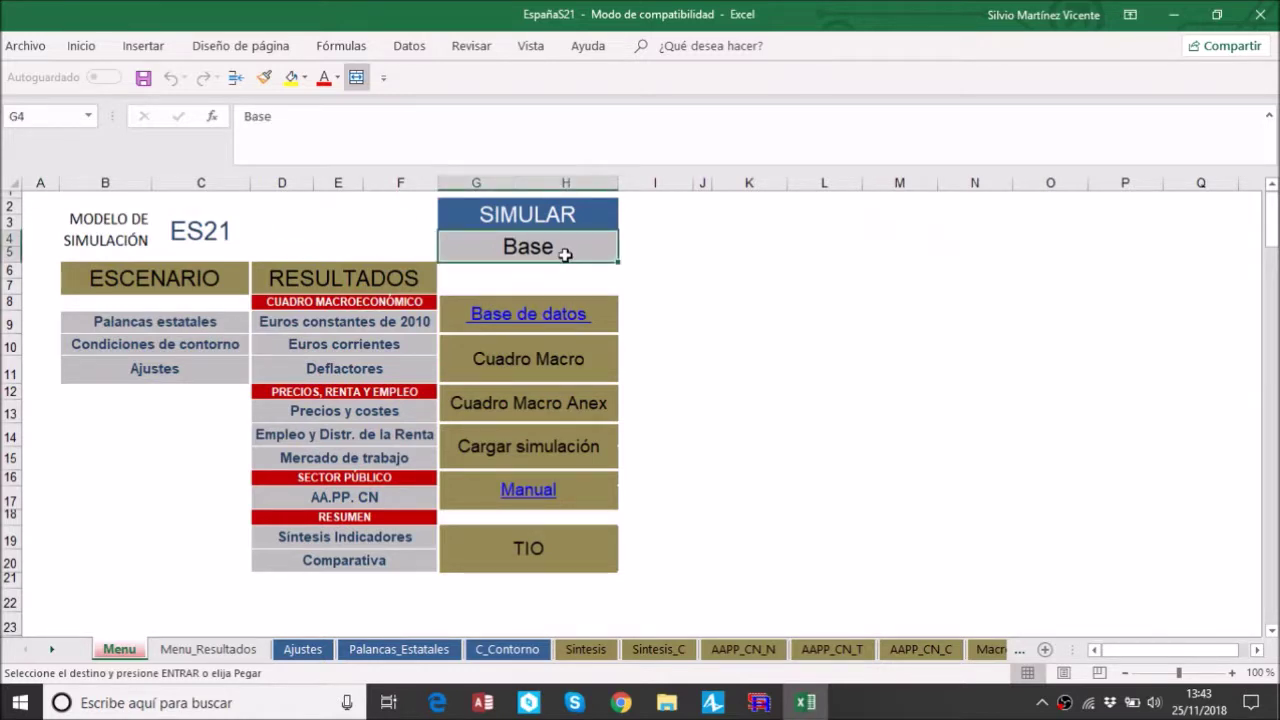
text(Re)
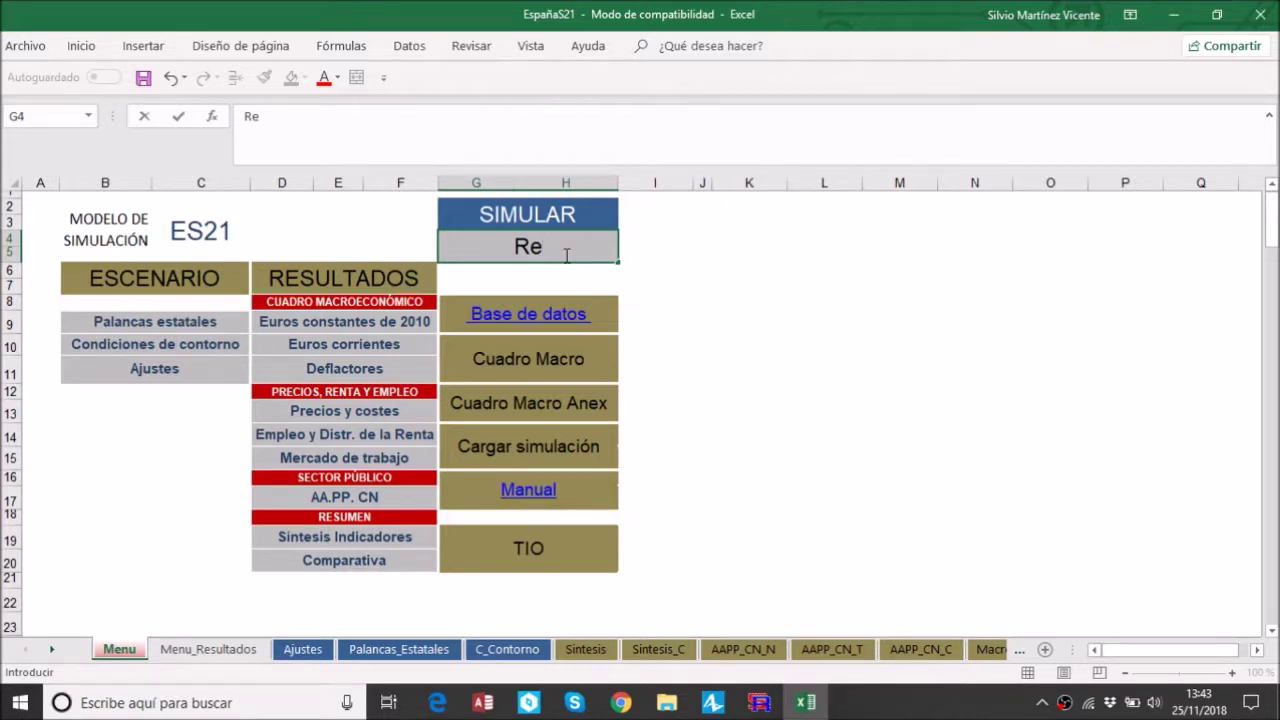
text(apu)
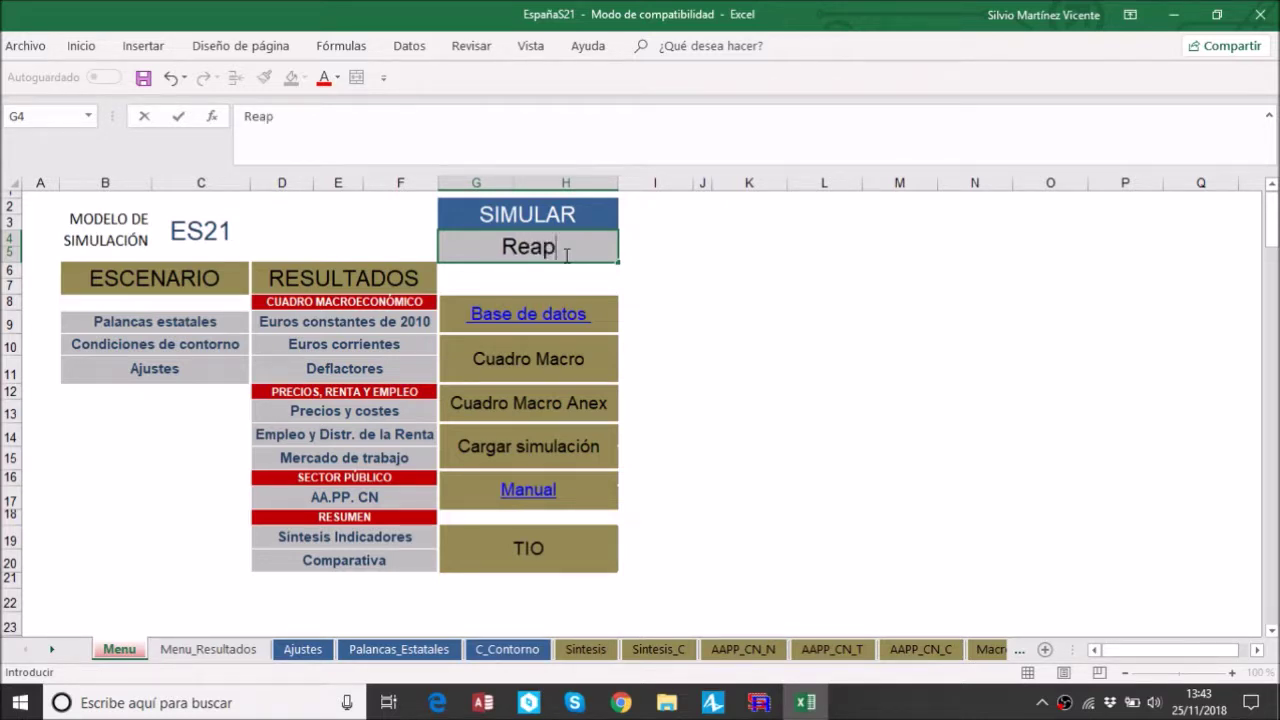
key(BackSpace)
key(BackSpace)
key(BackSpace)
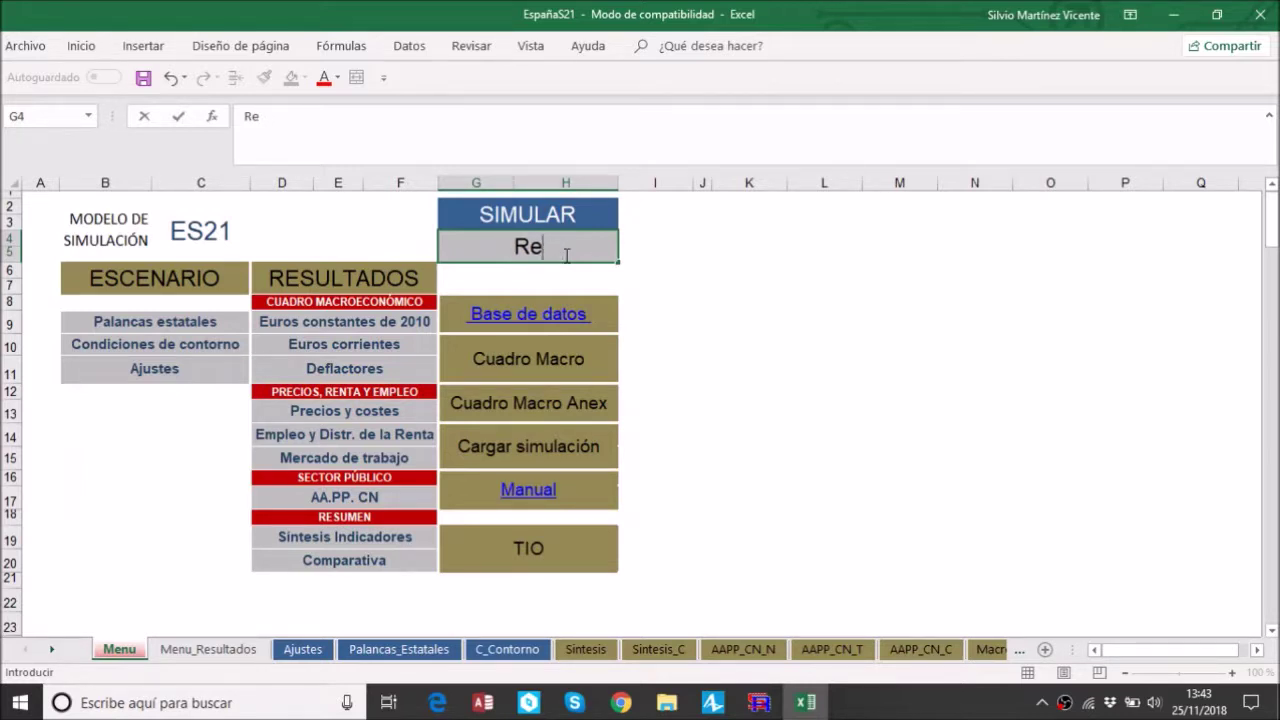
key(BackSpace)
text(a)
key(BackSpace)
text(easpu)
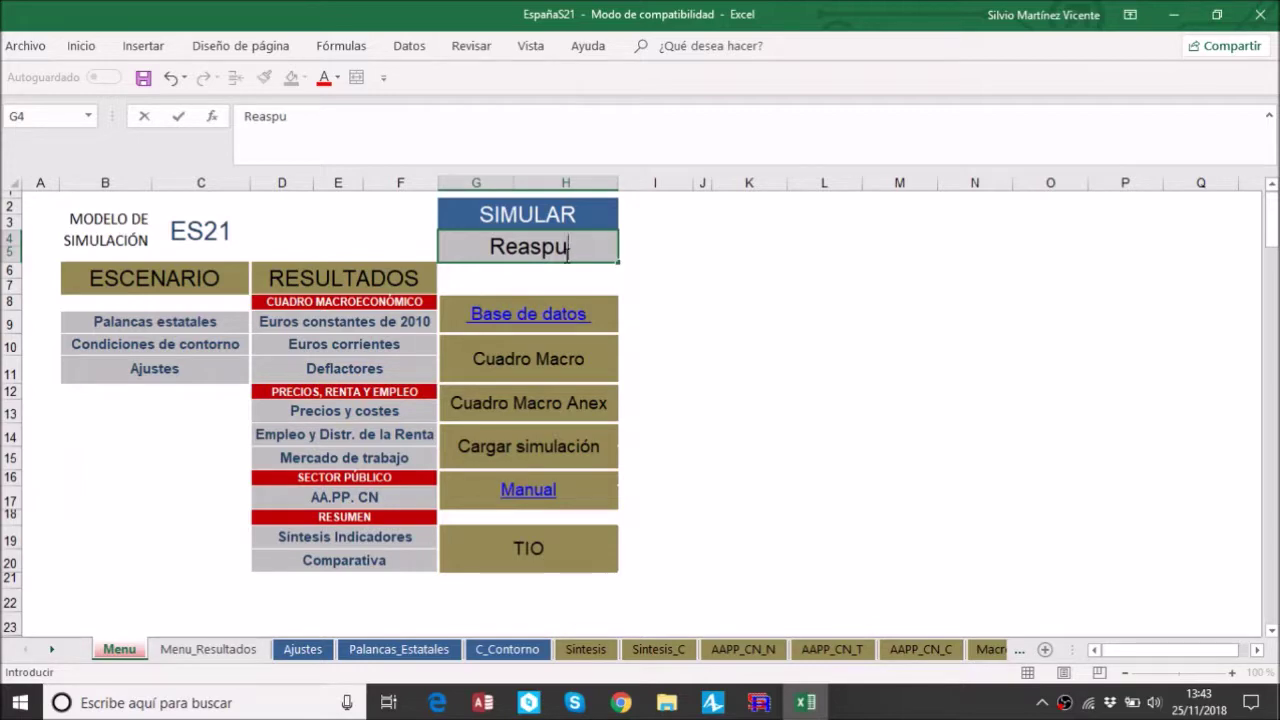
In the Palancas estatales scenario, set the 2015 Remuneración asalariados públicos to +115144*1.015
click(131, 333)
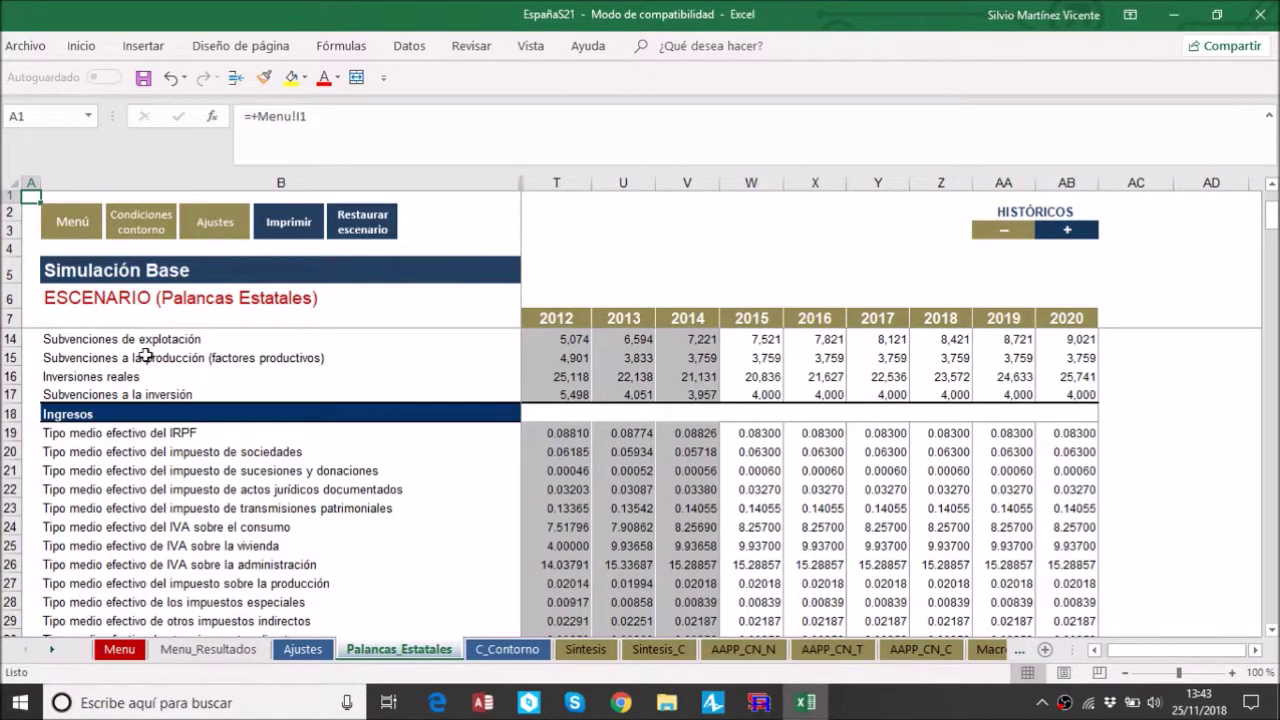
scroll(537, 373, up, 2)
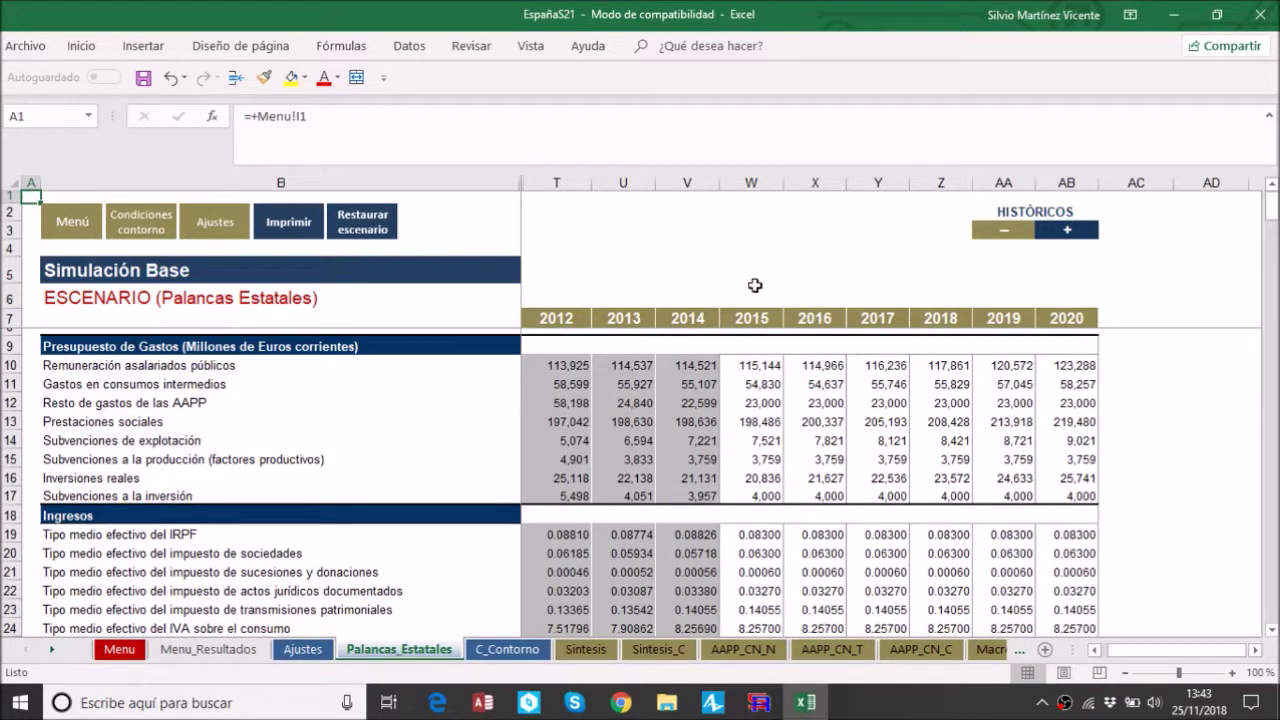
click(761, 367)
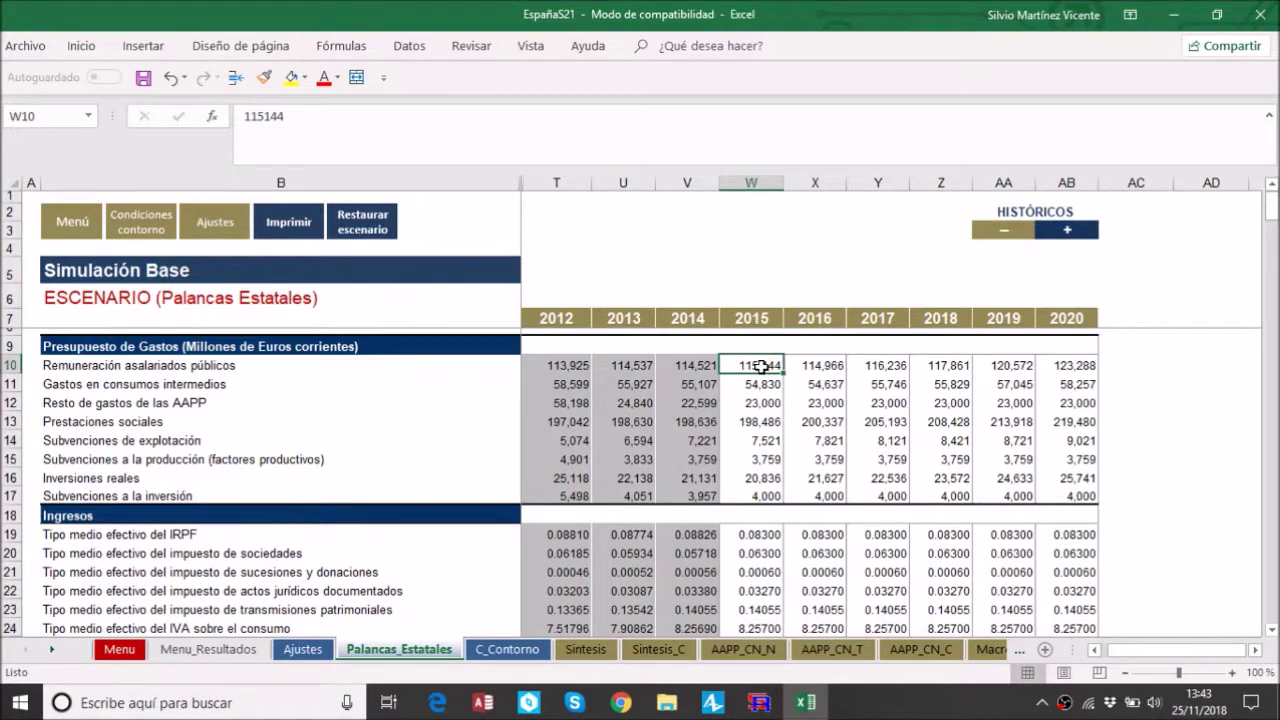
click(248, 117)
text(+)
click(415, 124)
text(*)
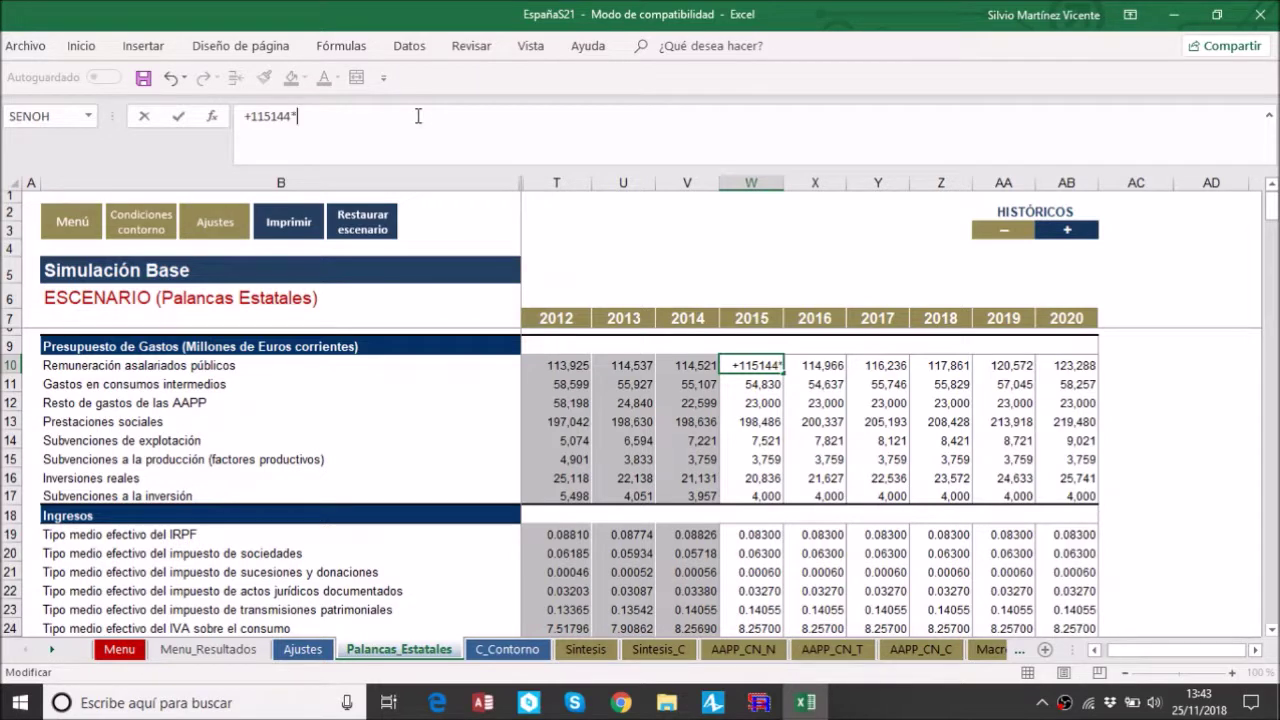
text(1.015)
key(Return)
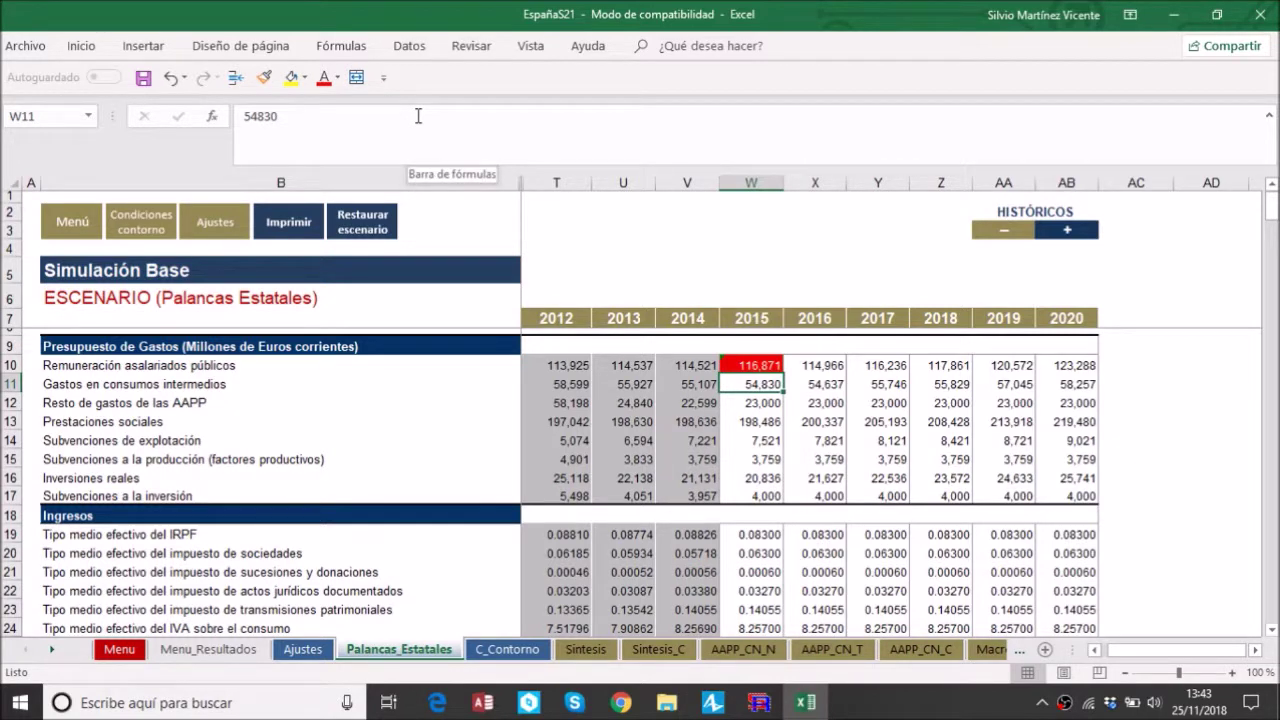
Set the 2016 Remuneración asalariados públicos to +114966*1.15 in the Palancas estatales scenario
click(814, 366)
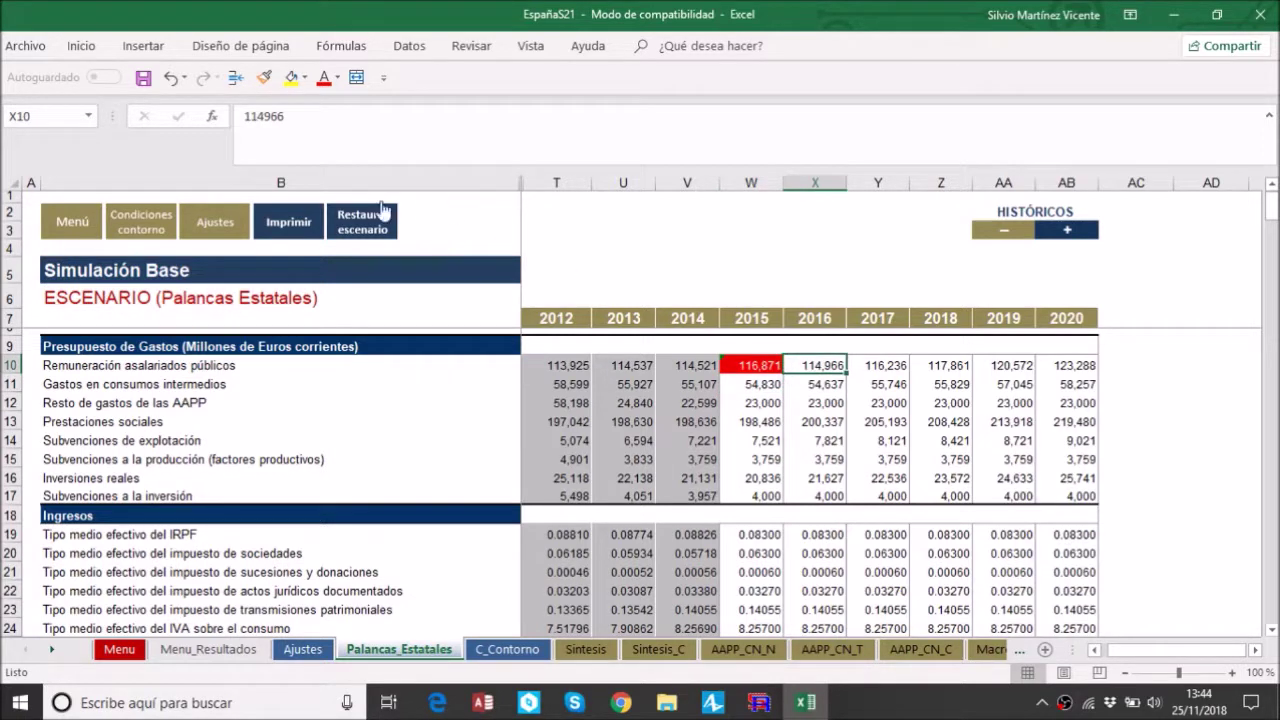
click(244, 117)
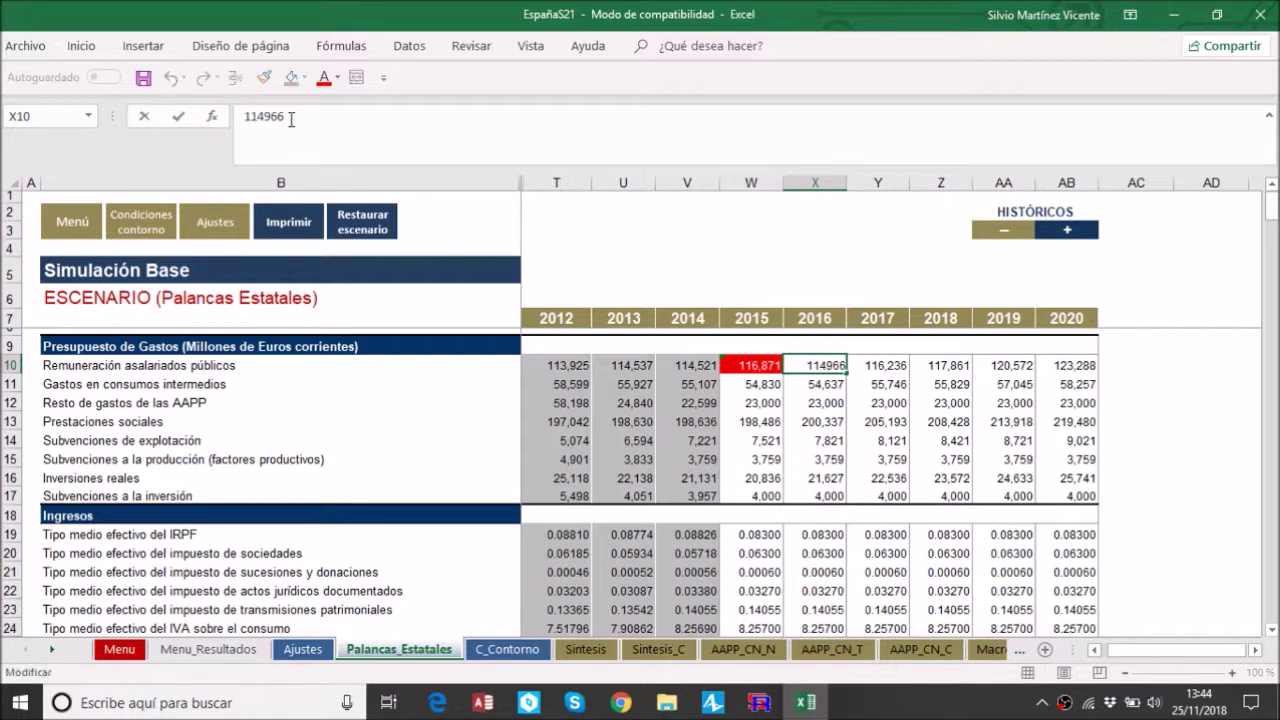
text(+)
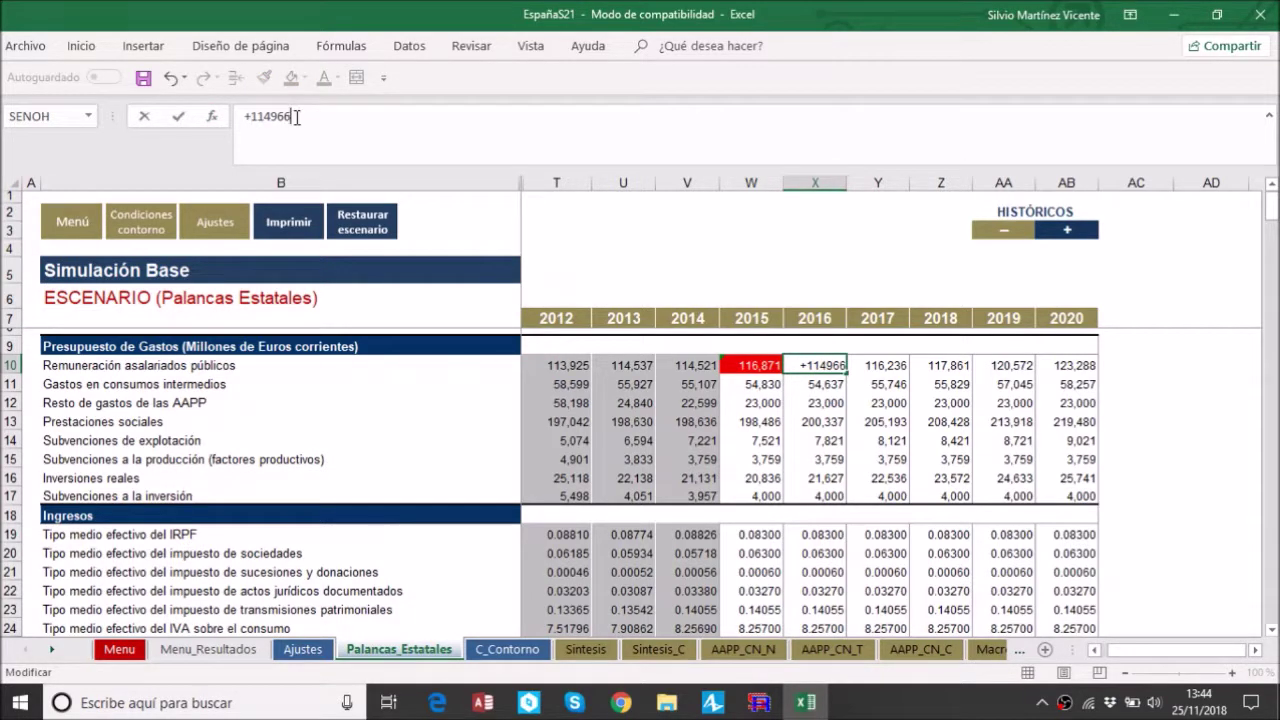
click(296, 117)
text(*1)
text(5)
key(Return)
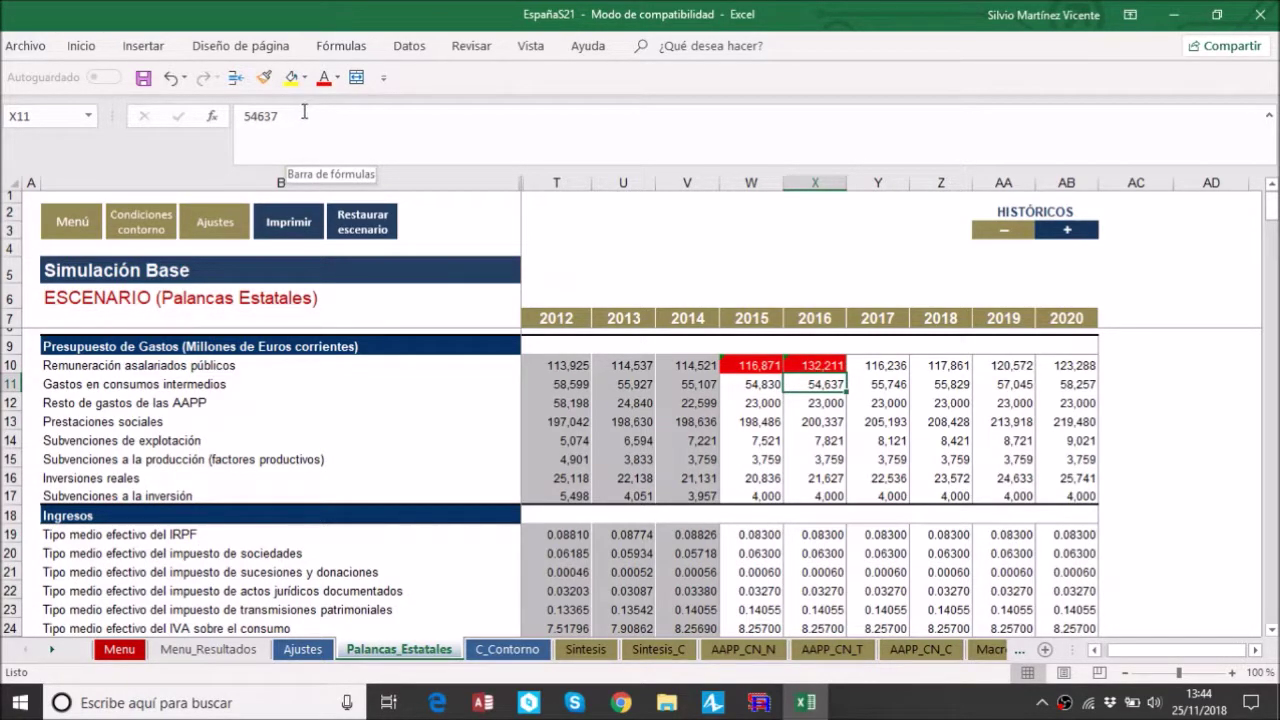
Return to the main menu, run the Reaspu simulation and open its Comparativa results
click(74, 225)
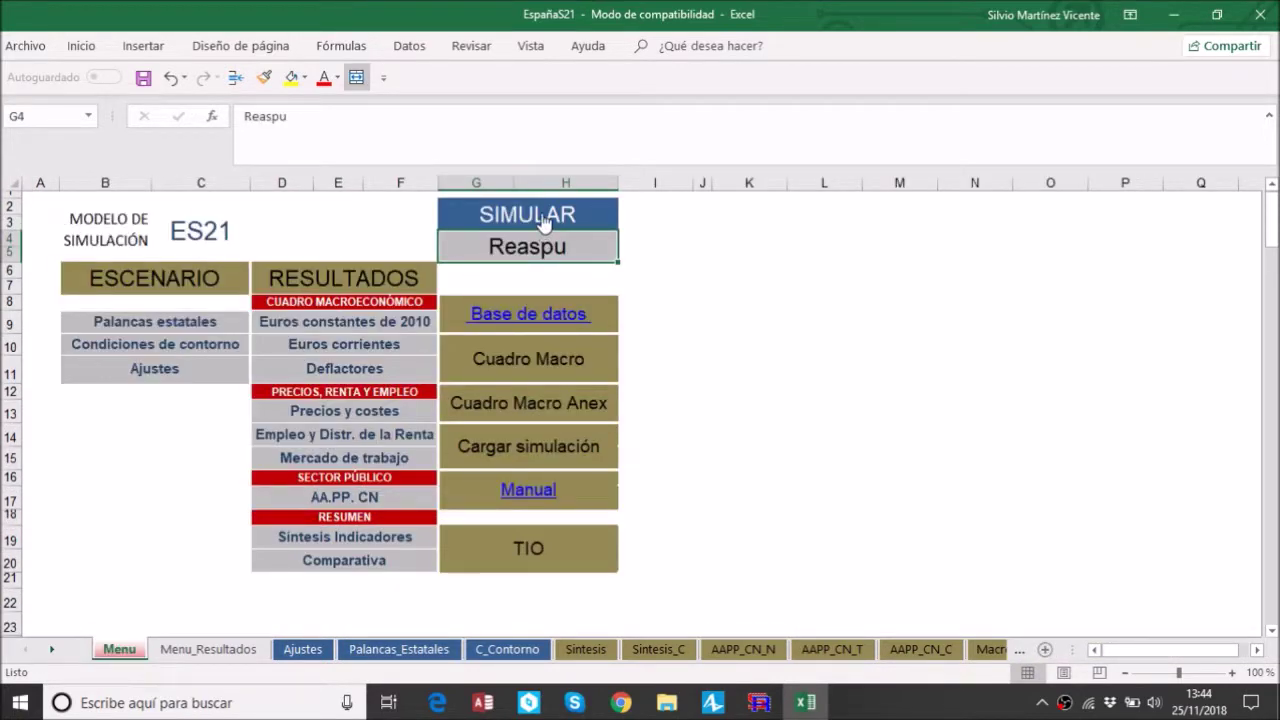
click(543, 218)
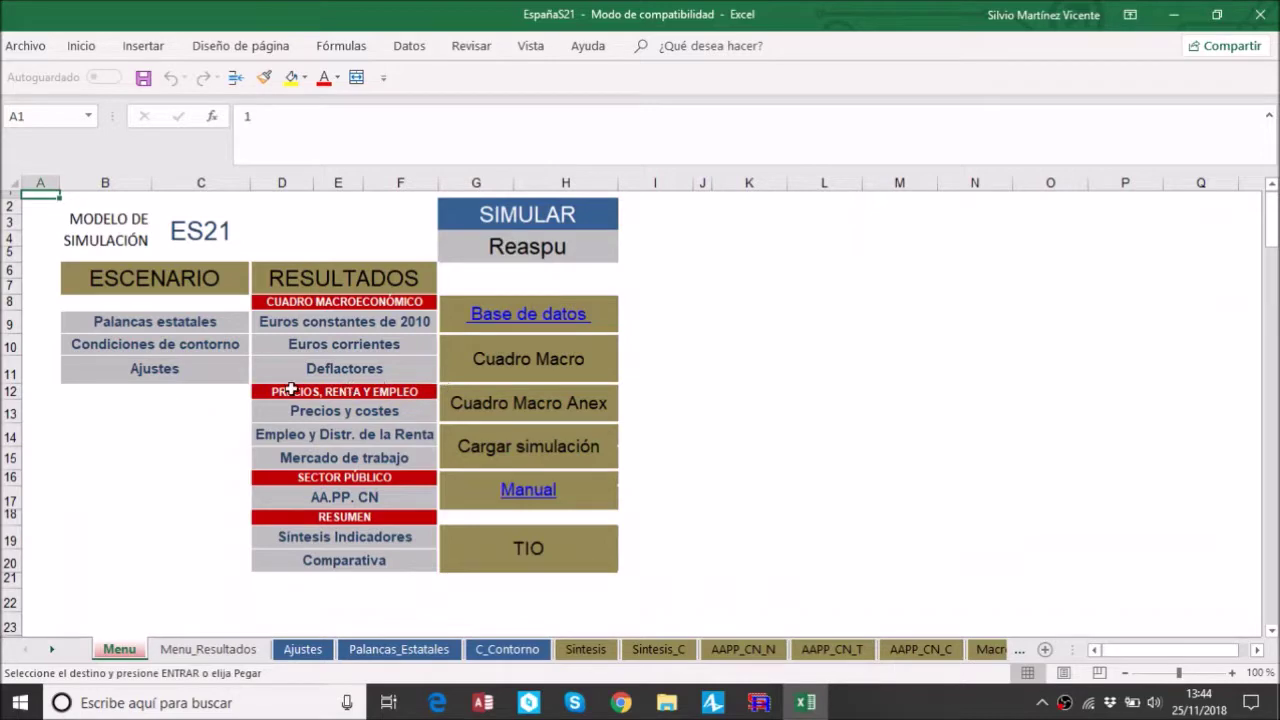
click(347, 566)
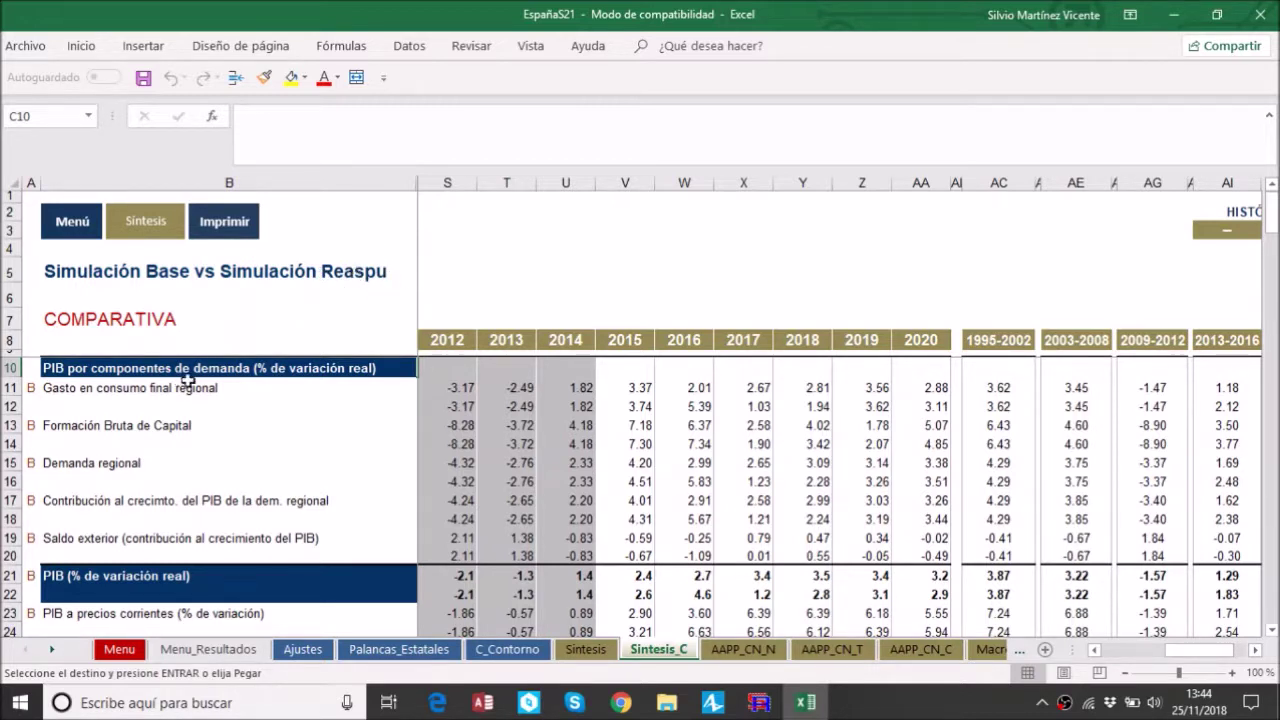
Compare the Base and Reaspu simulations in the PIB demand components, PIB growth and Precios rows
click(634, 387)
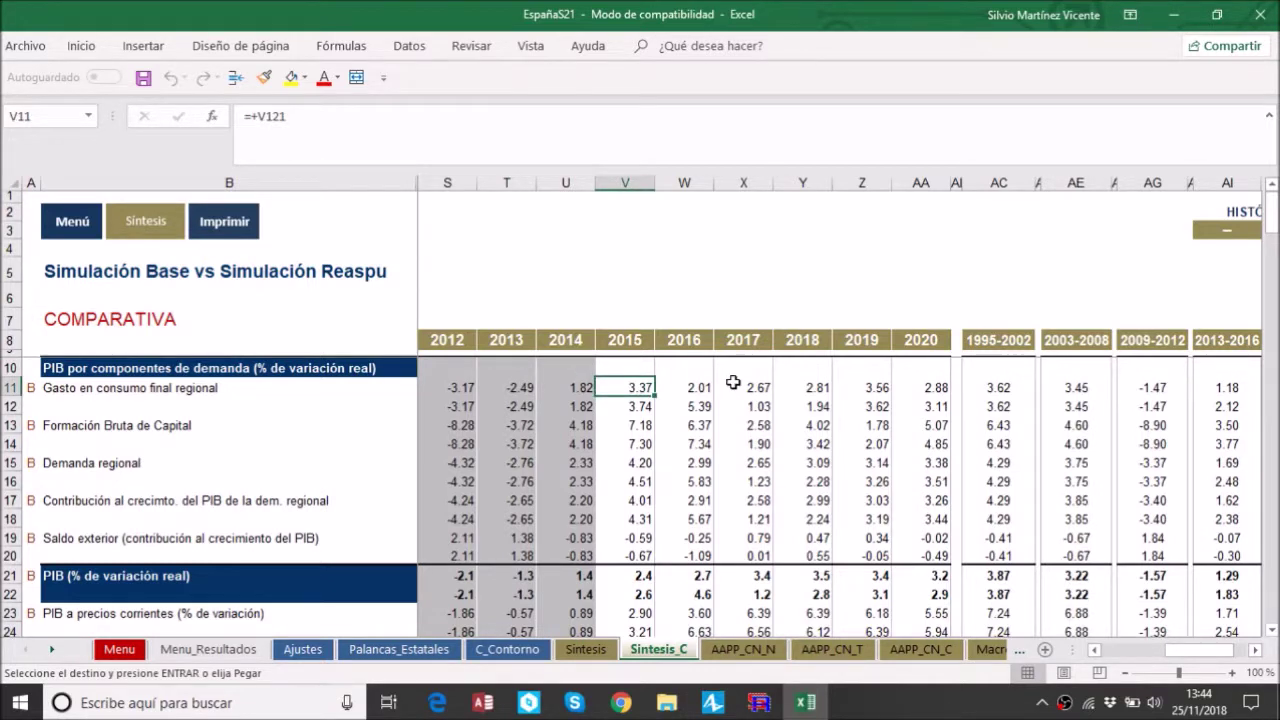
click(636, 410)
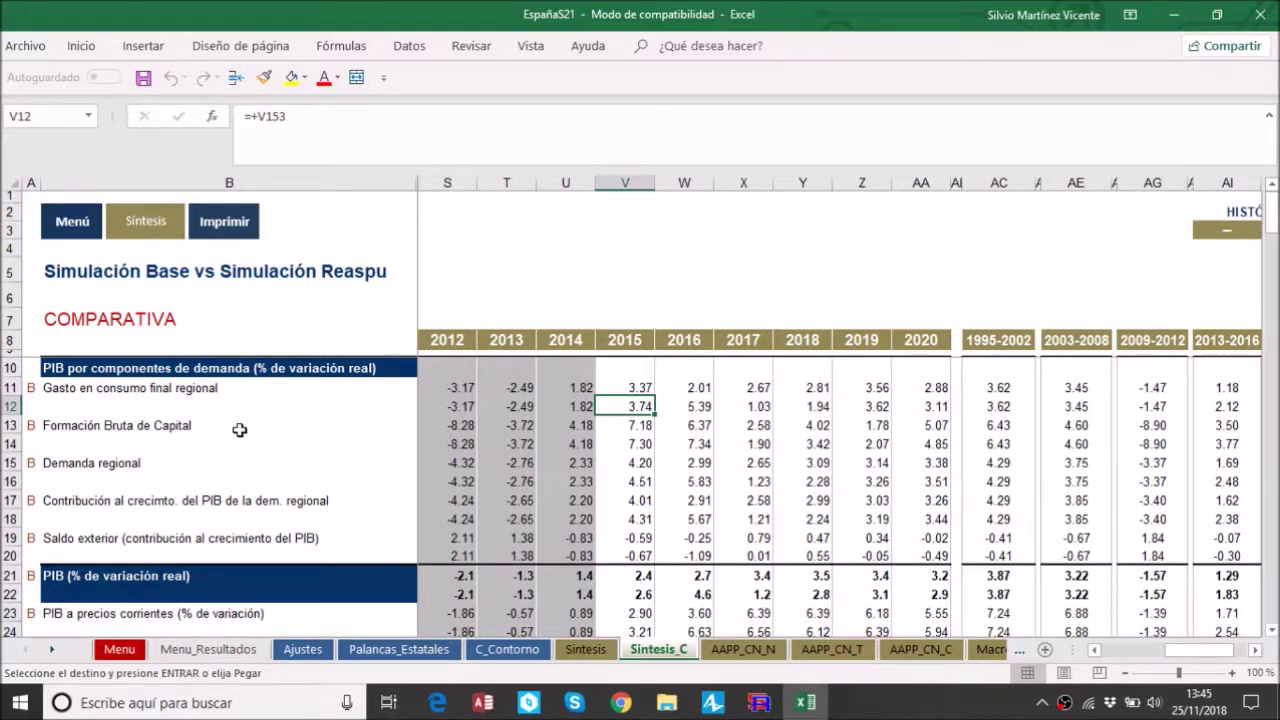
scroll(240, 430, down, 2)
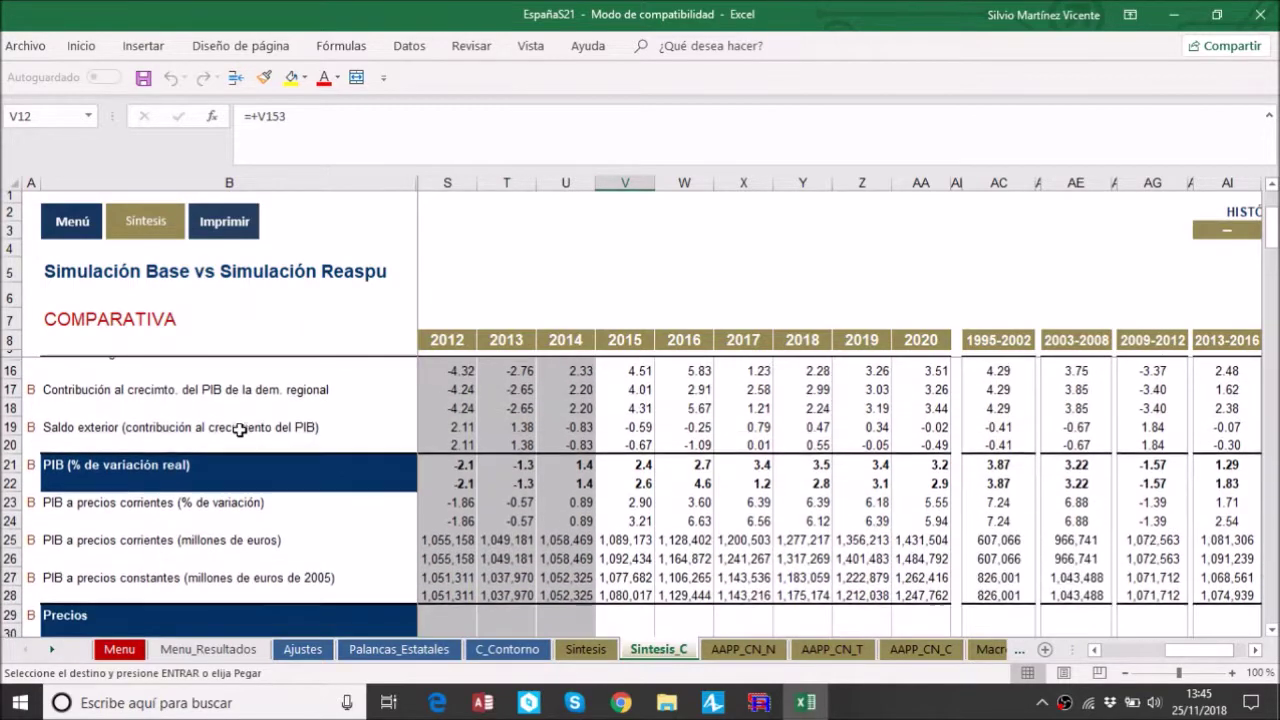
scroll(240, 430, up, 2)
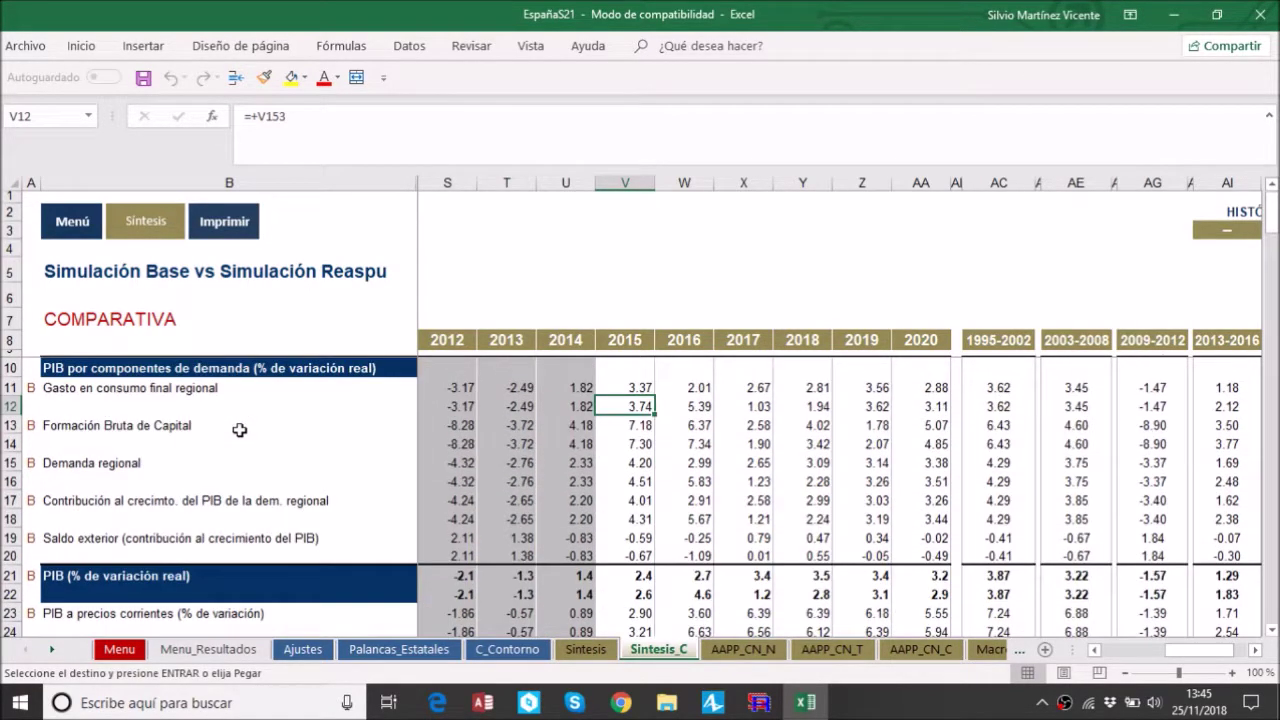
scroll(240, 430, down, 2)
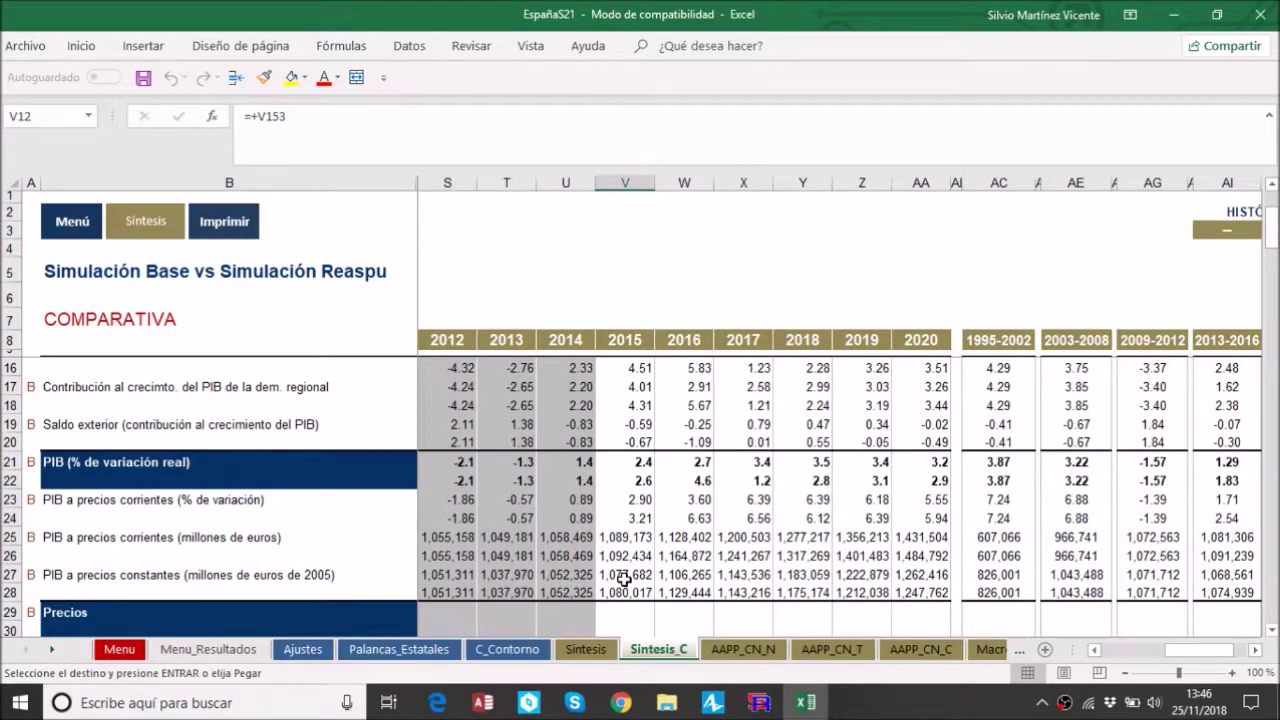
scroll(624, 578, down, 1)
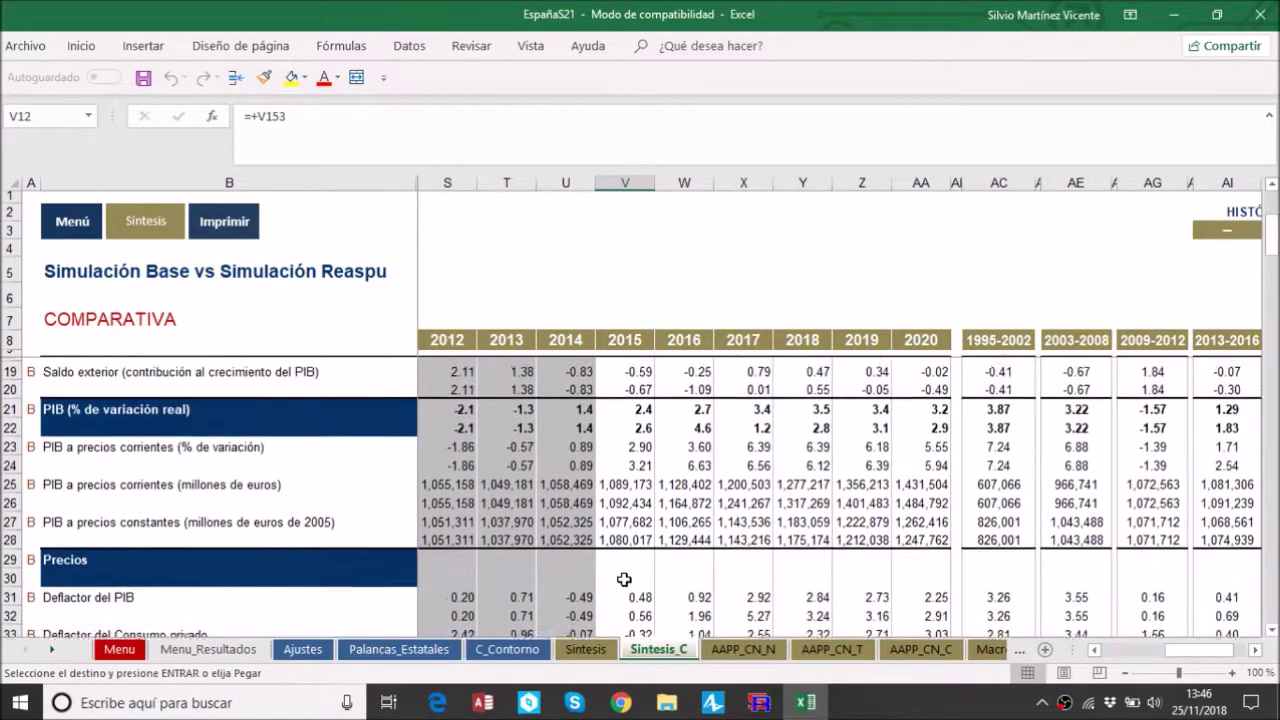
scroll(624, 578, down, 1)
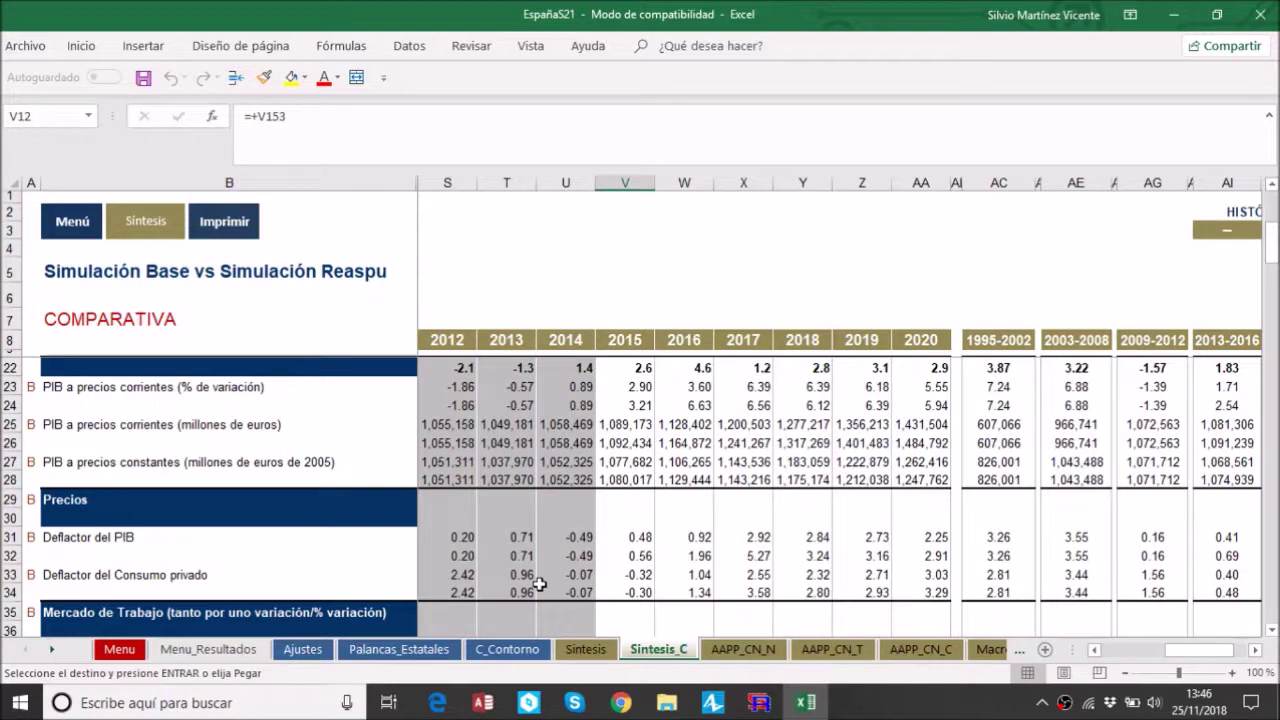
Compare the Mercado de trabajo rows of both simulations, from Ocupados (EPA) for 2015 and 2016 down to Productividad
scroll(540, 584, down, 2)
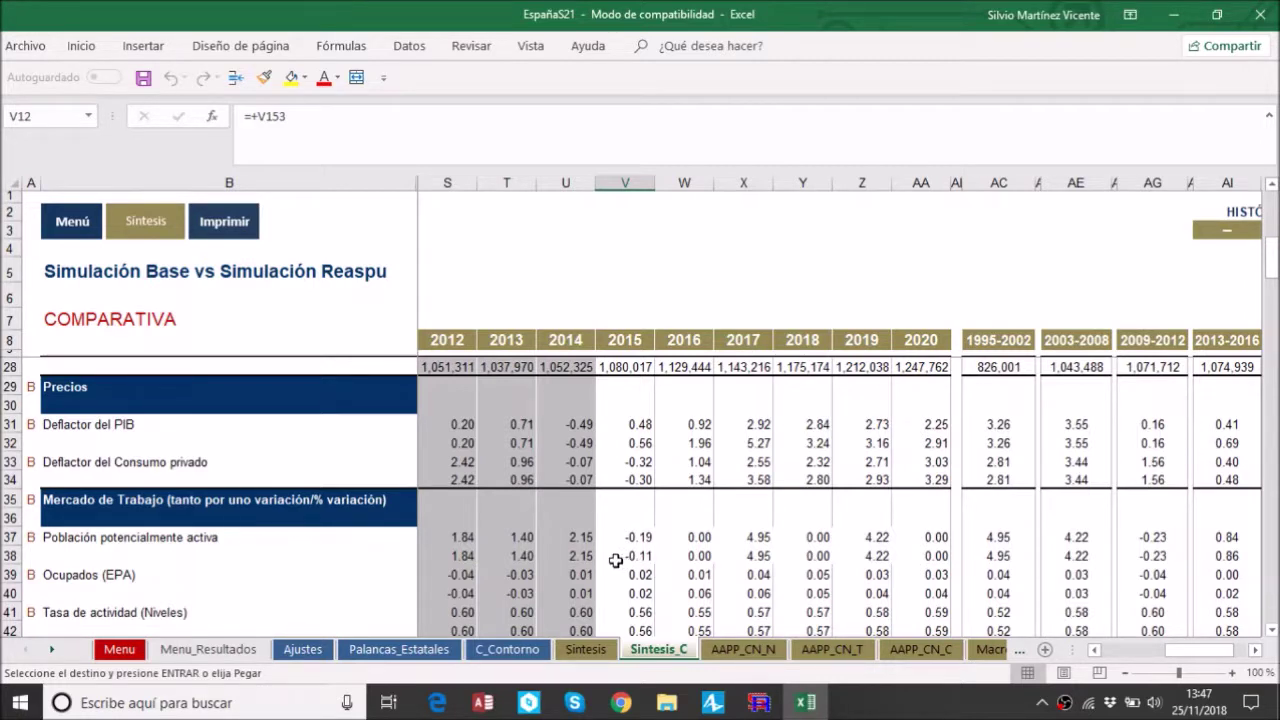
click(645, 576)
drag(645, 576, 647, 596)
key(ctrl+v)
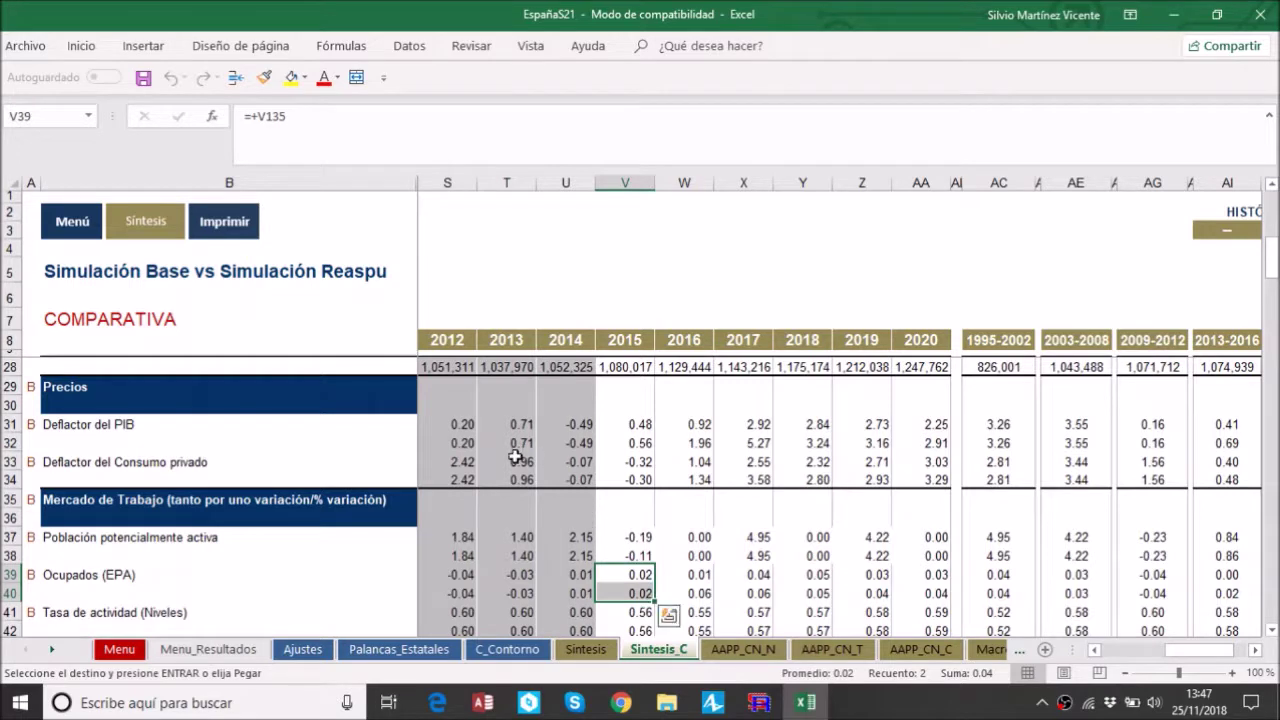
click(701, 588)
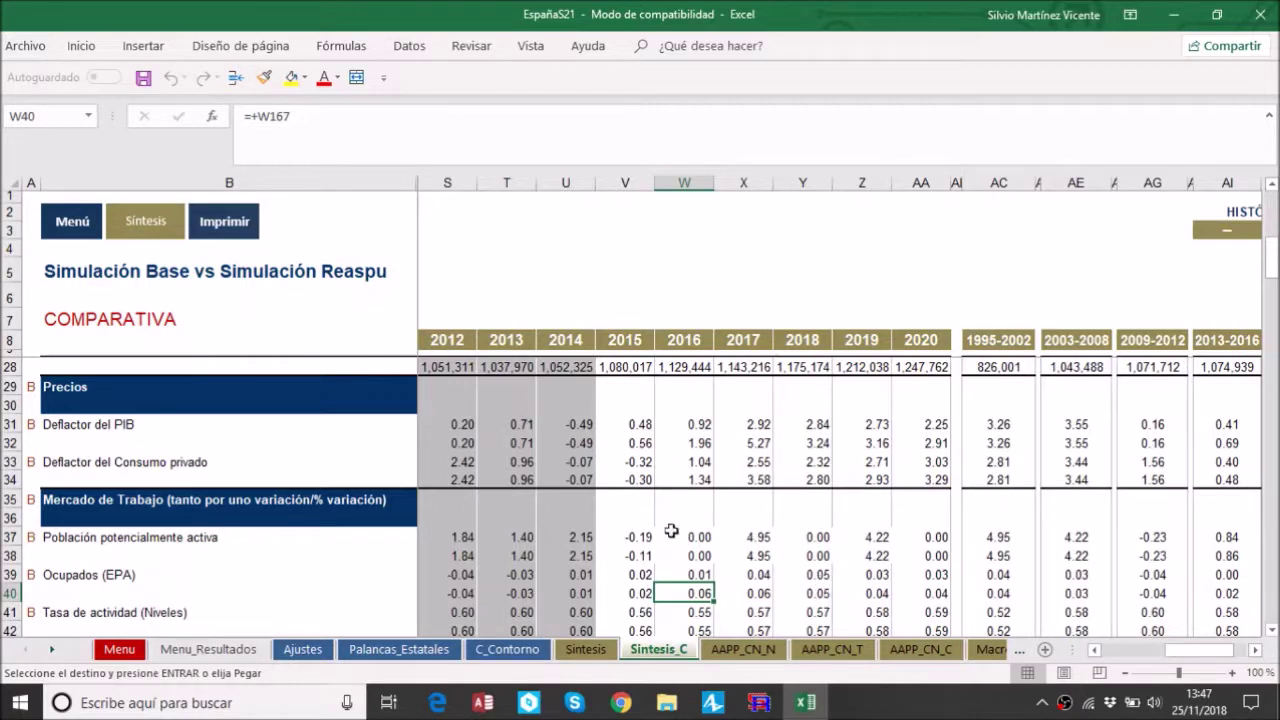
scroll(670, 530, down, 2)
scroll(668, 530, down, 1)
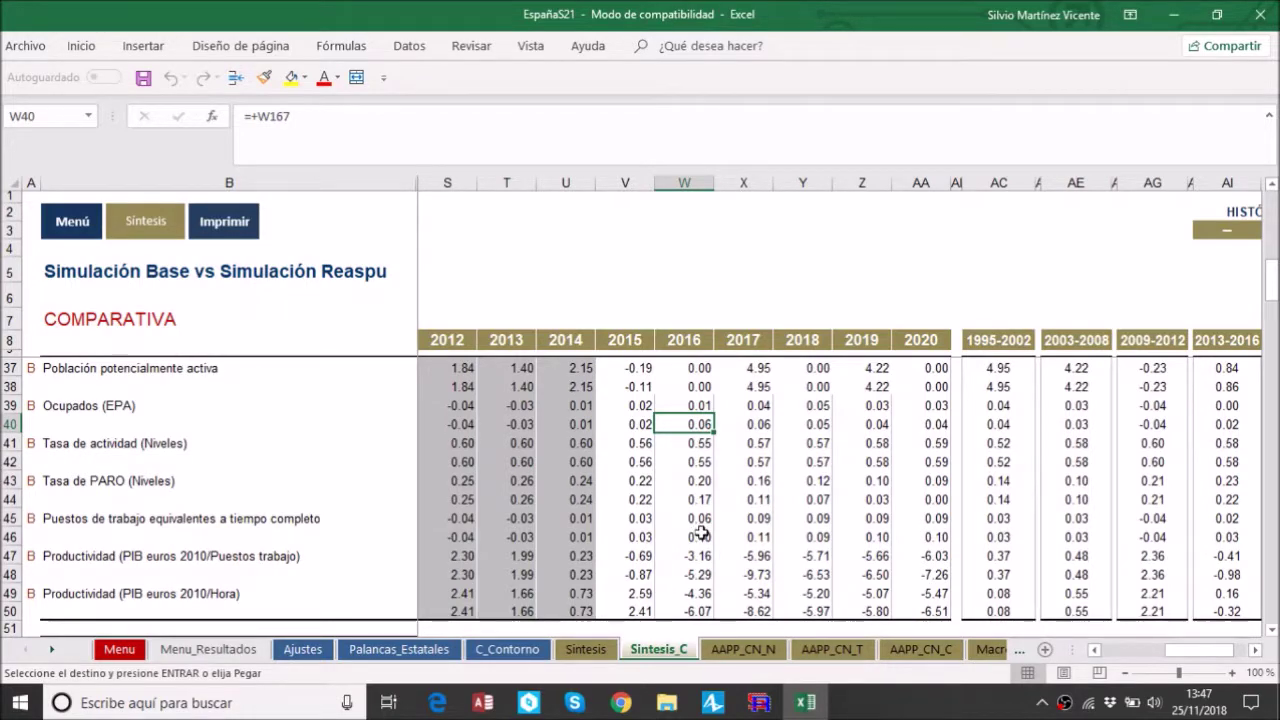
scroll(700, 532, down, 1)
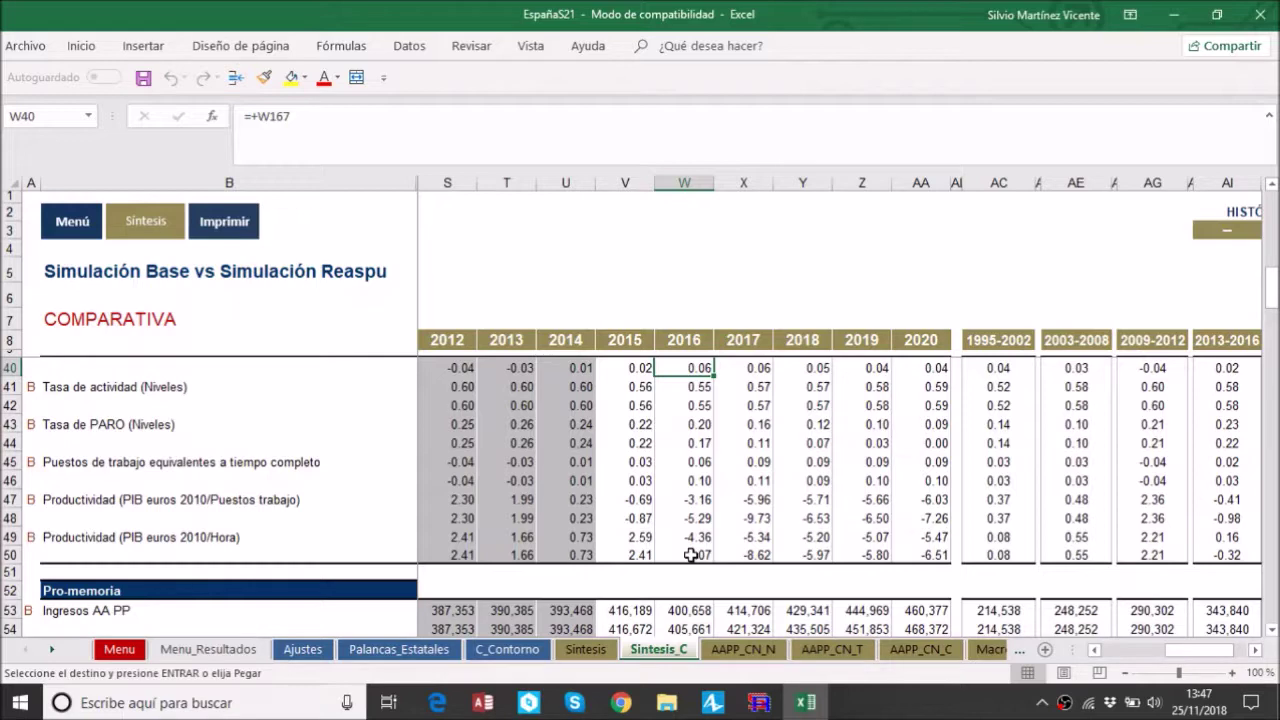
Compare the Pro-memoria rows of both simulations, from Ingresos and Gastos AA PP down to Deuda pública AAPP
scroll(678, 542, down, 2)
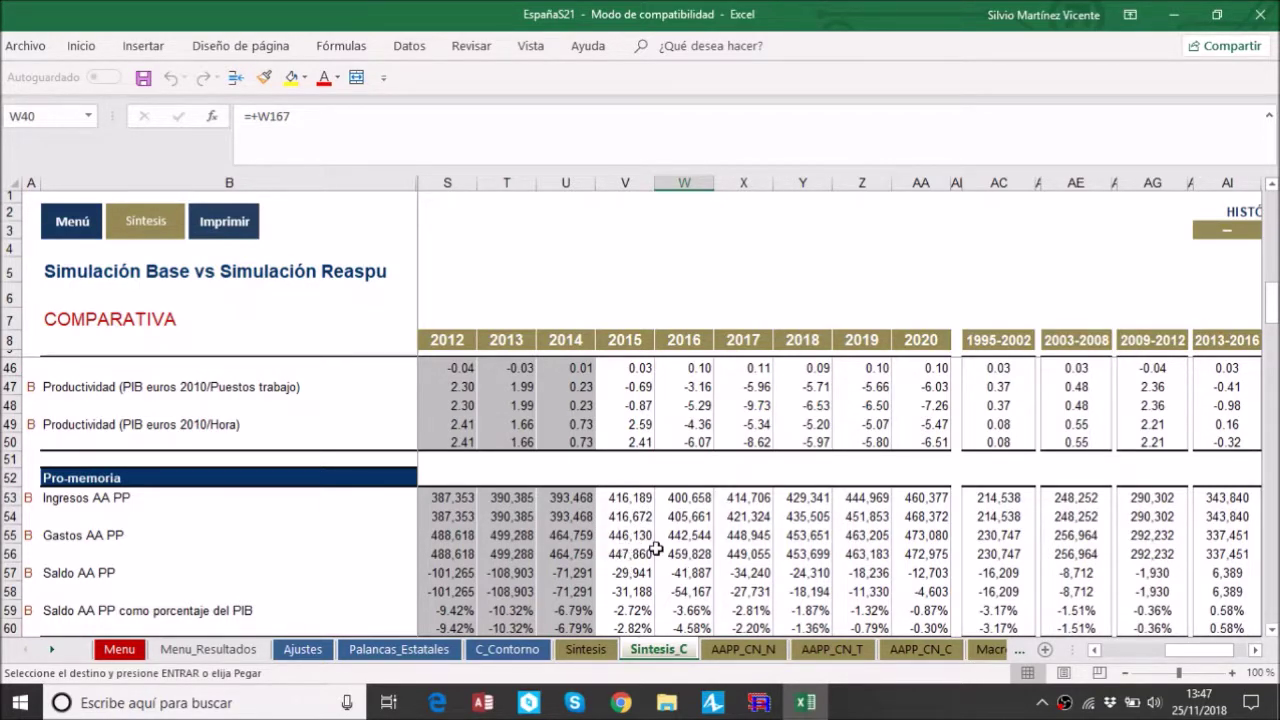
scroll(656, 548, down, 1)
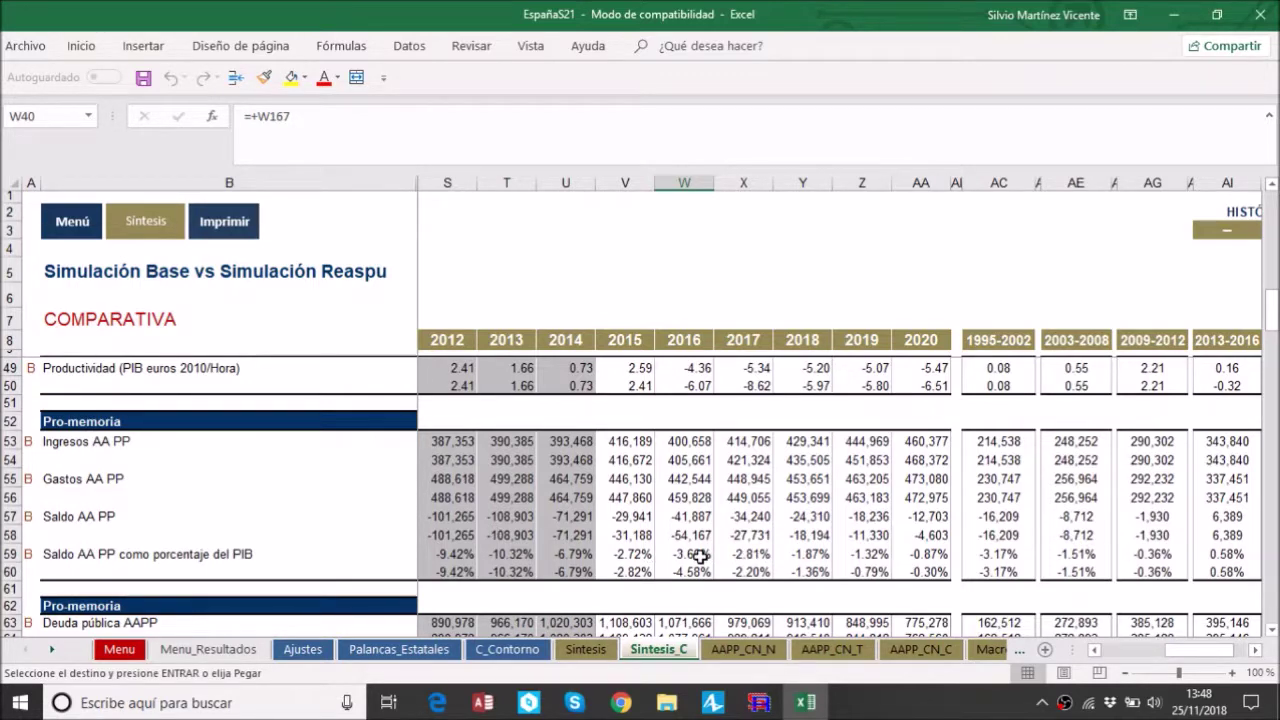
scroll(700, 556, down, 2)
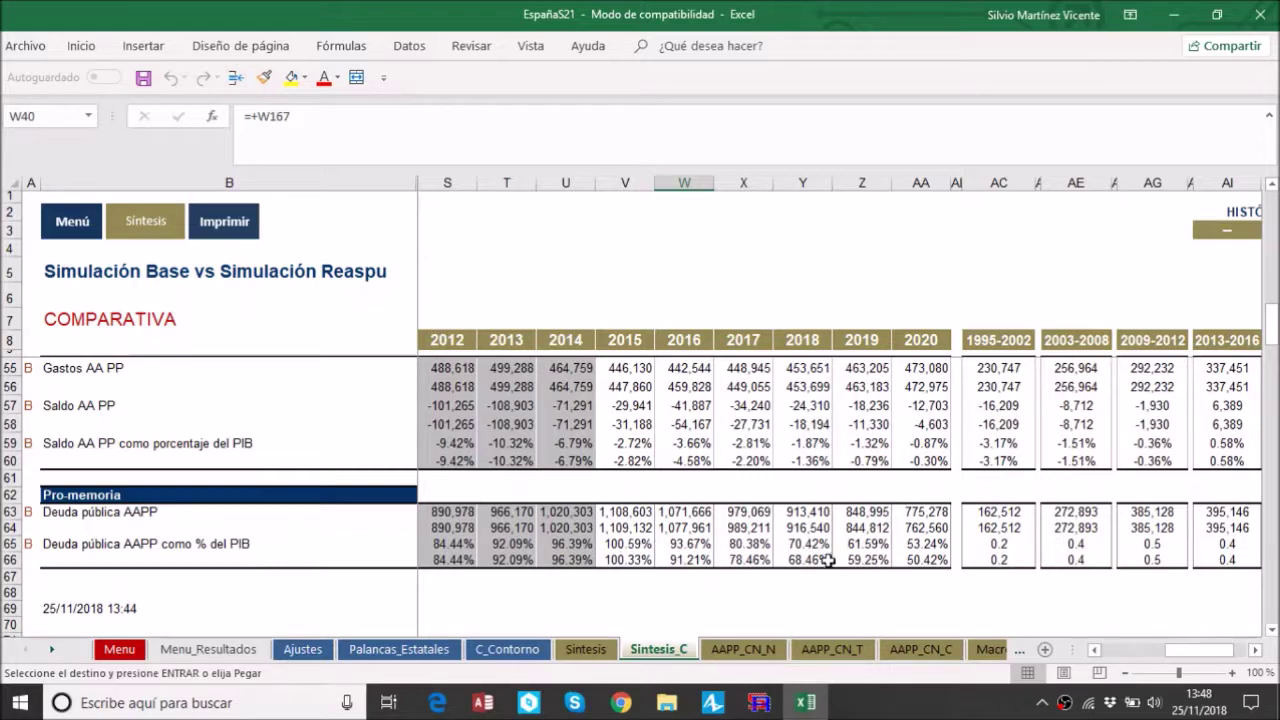
Open the TIO workbook from the main menu, trying its ES 21 link back to the model before reopening TIO
click(58, 225)
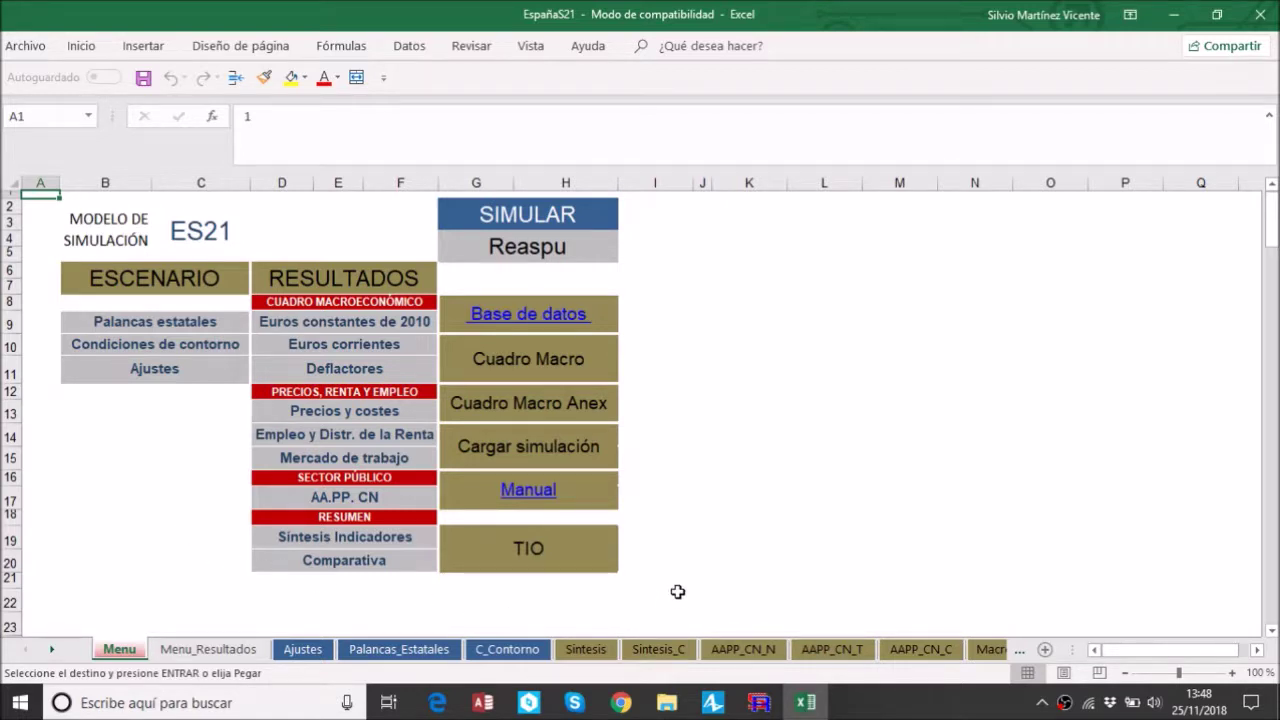
click(527, 553)
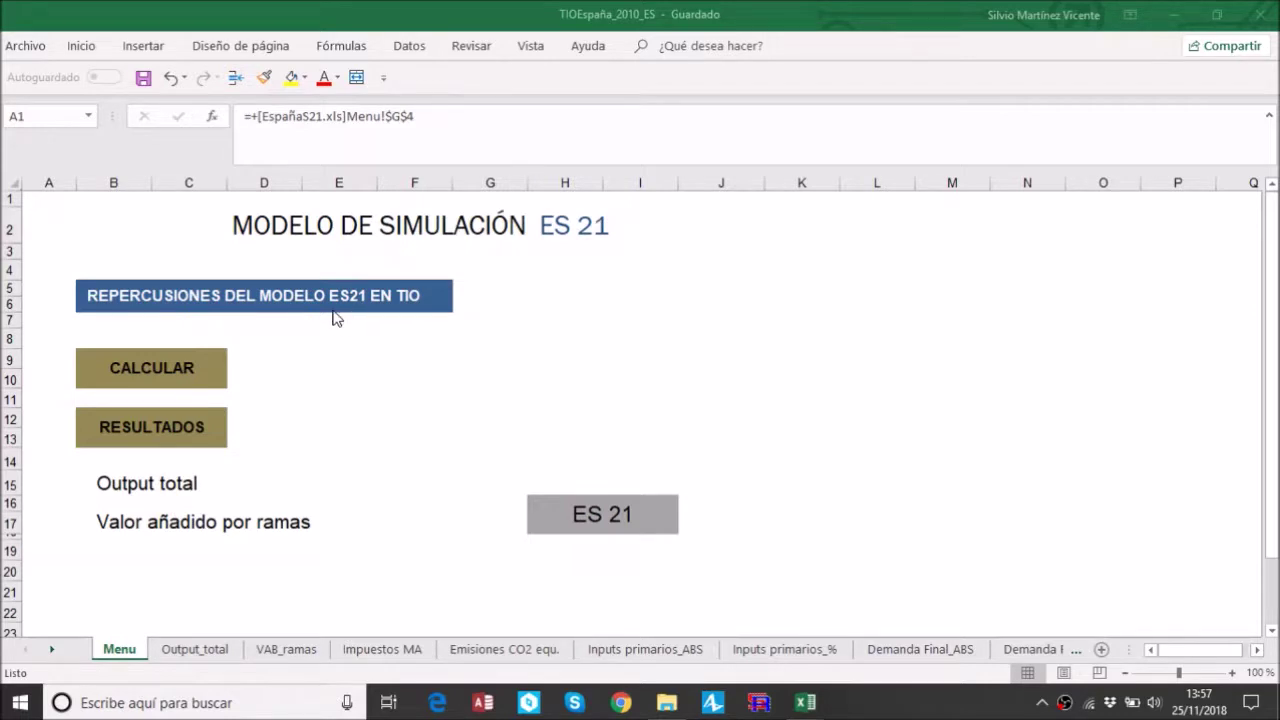
click(650, 521)
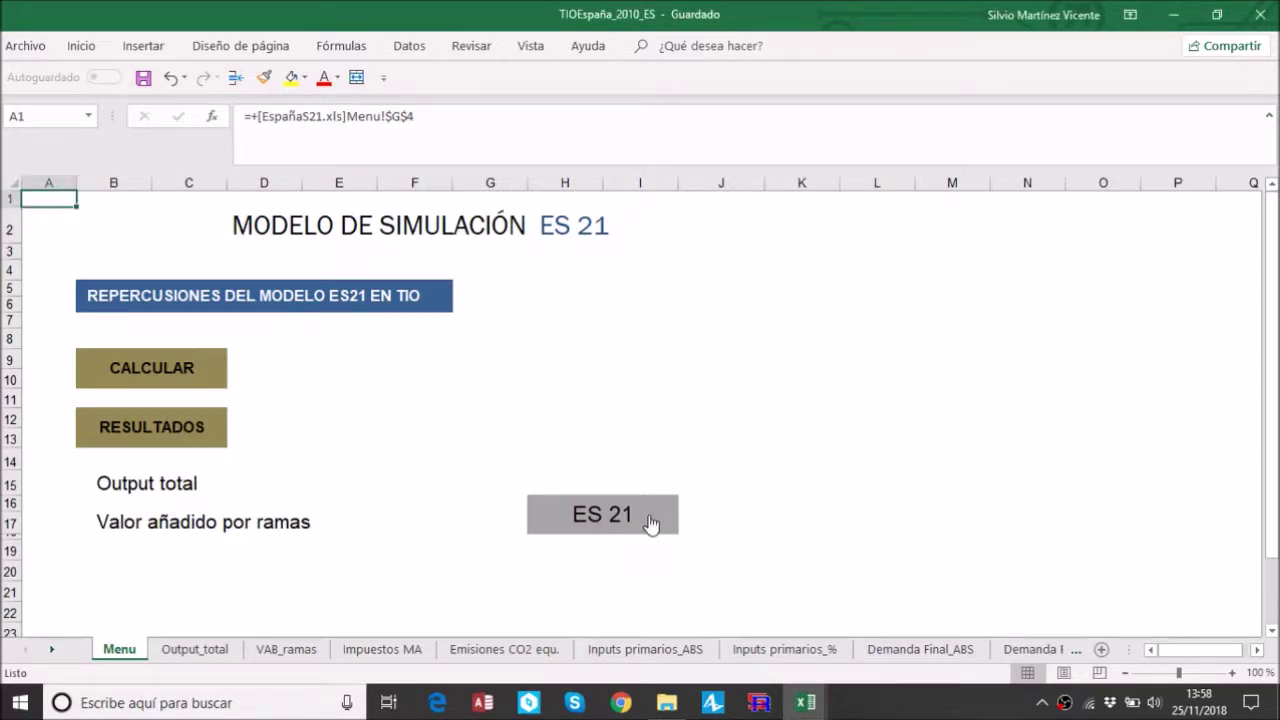
click(650, 521)
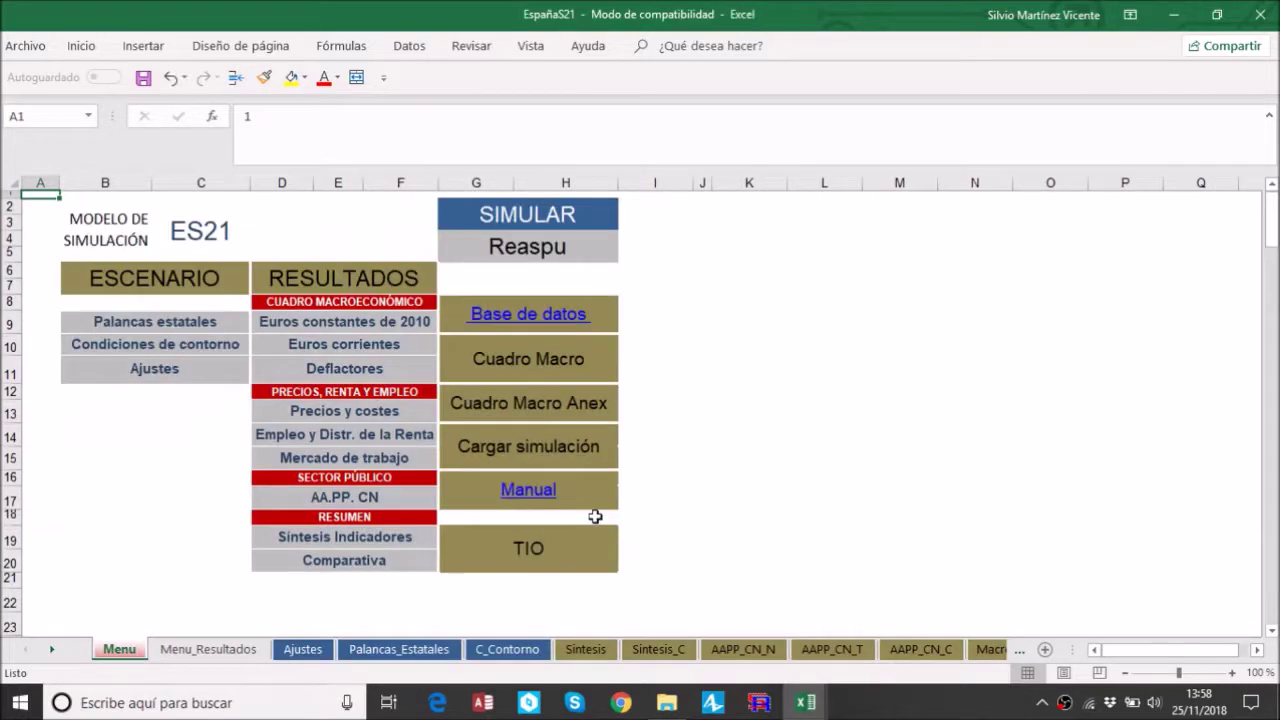
click(513, 567)
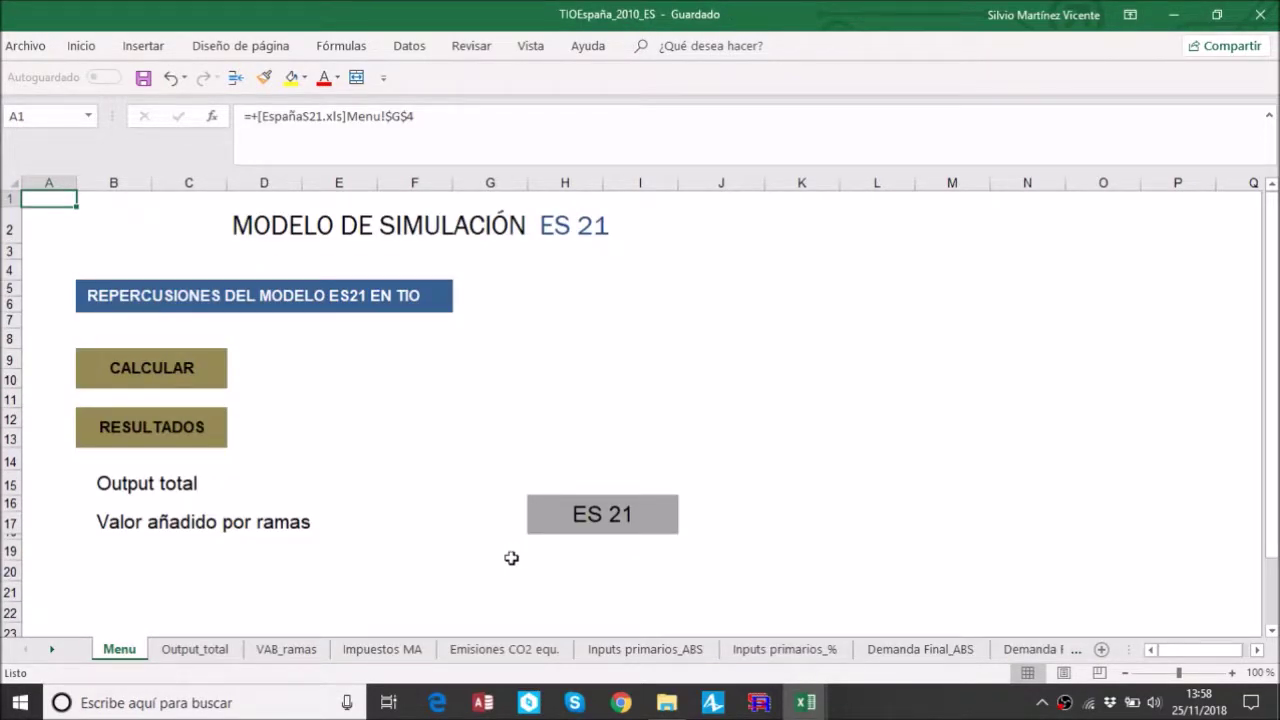
Calculate the ES21 model's repercussions in TIO and review the Valor añadido por ramas table down to its Total row
click(172, 370)
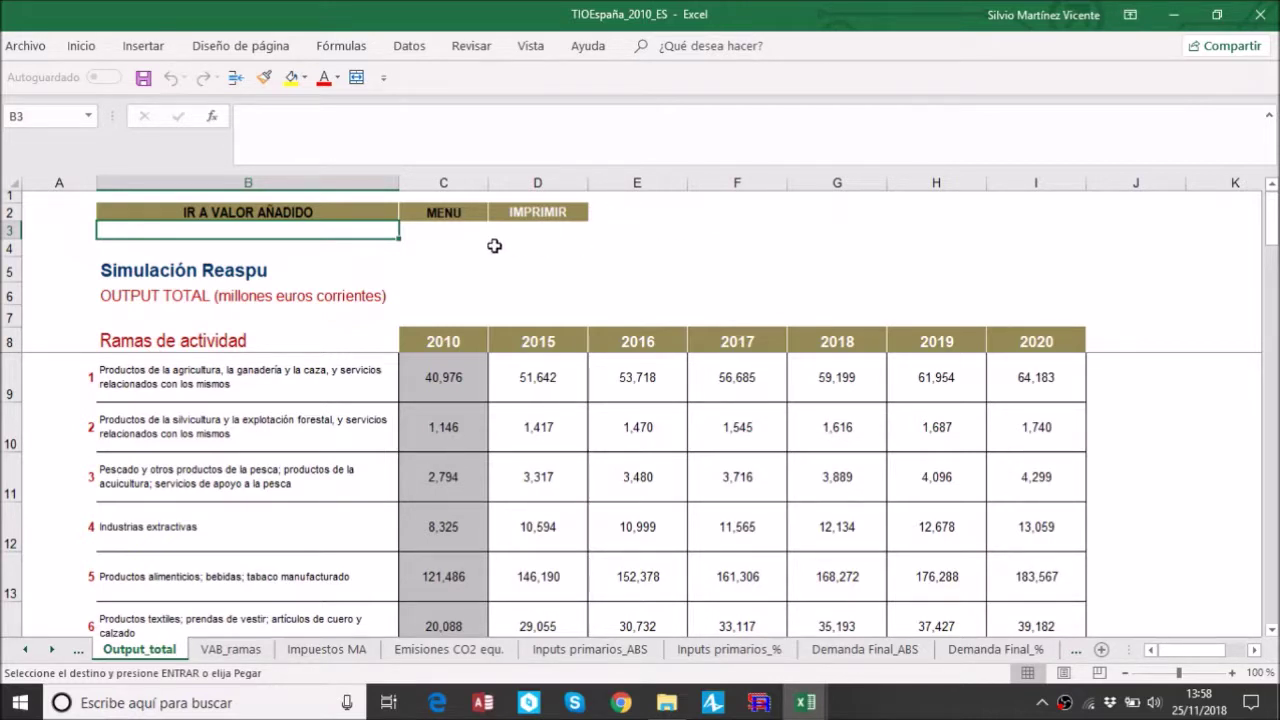
click(233, 218)
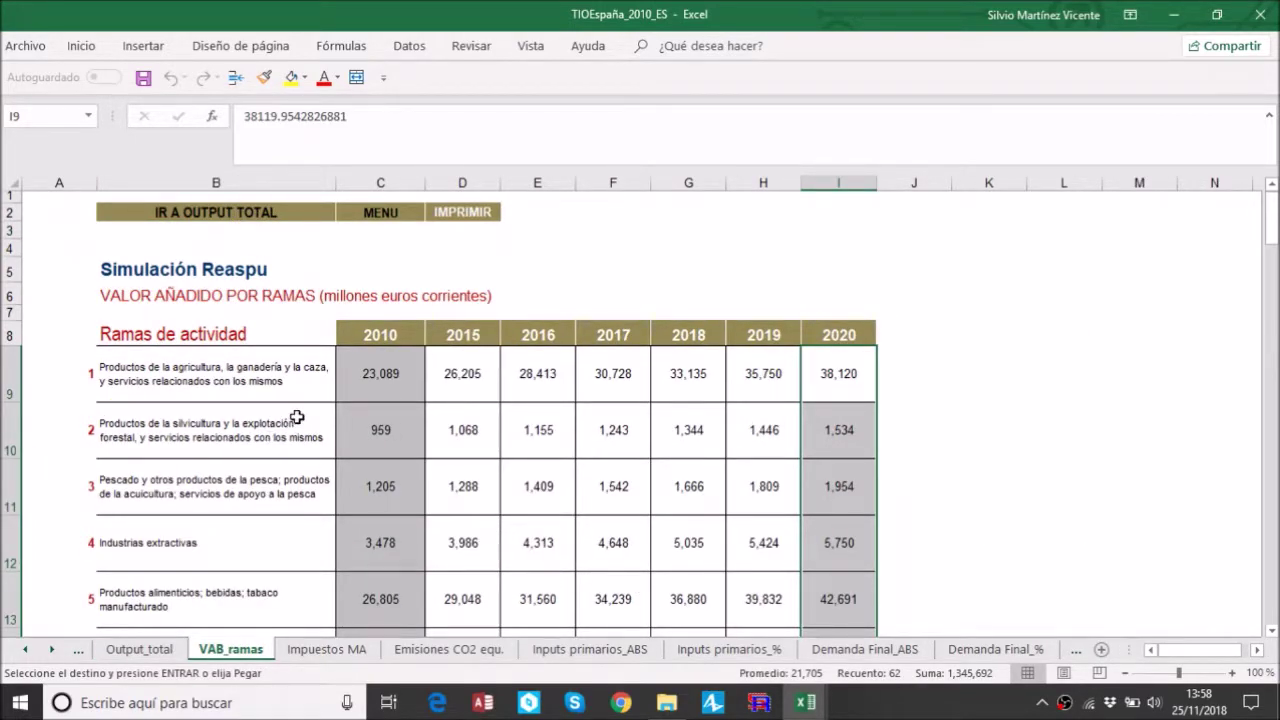
scroll(297, 417, down, 20)
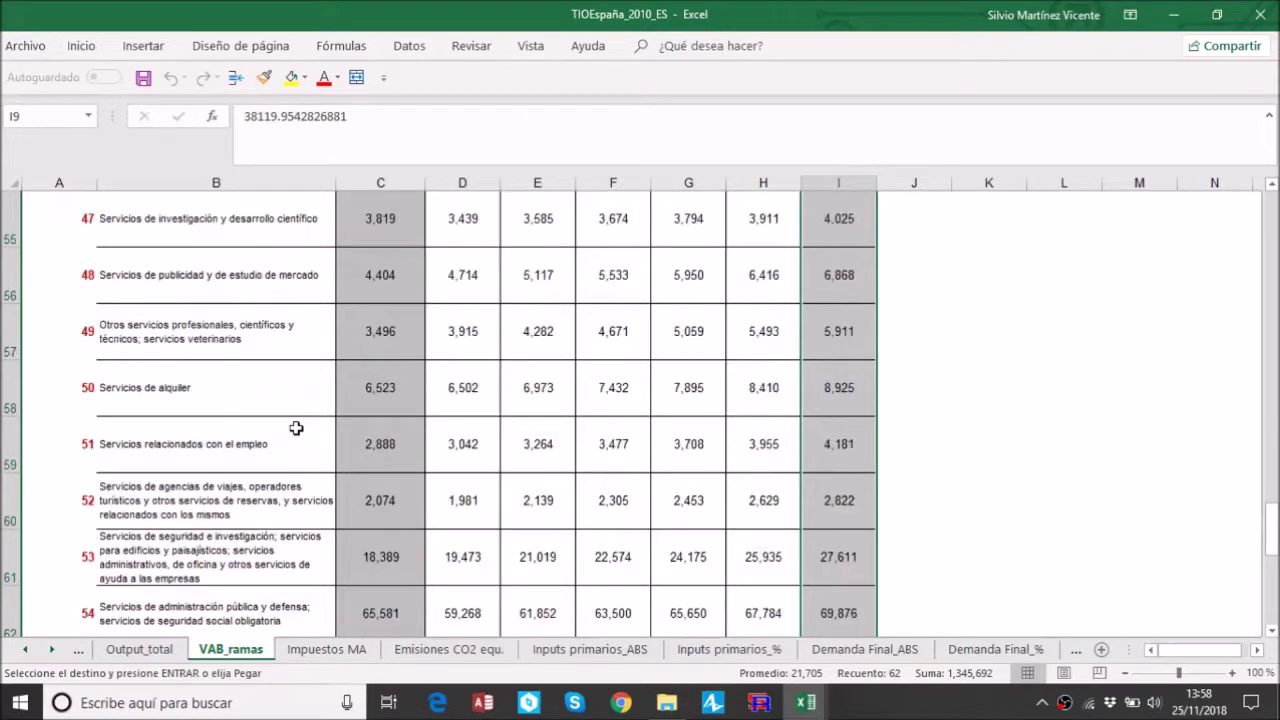
scroll(294, 430, up, 2)
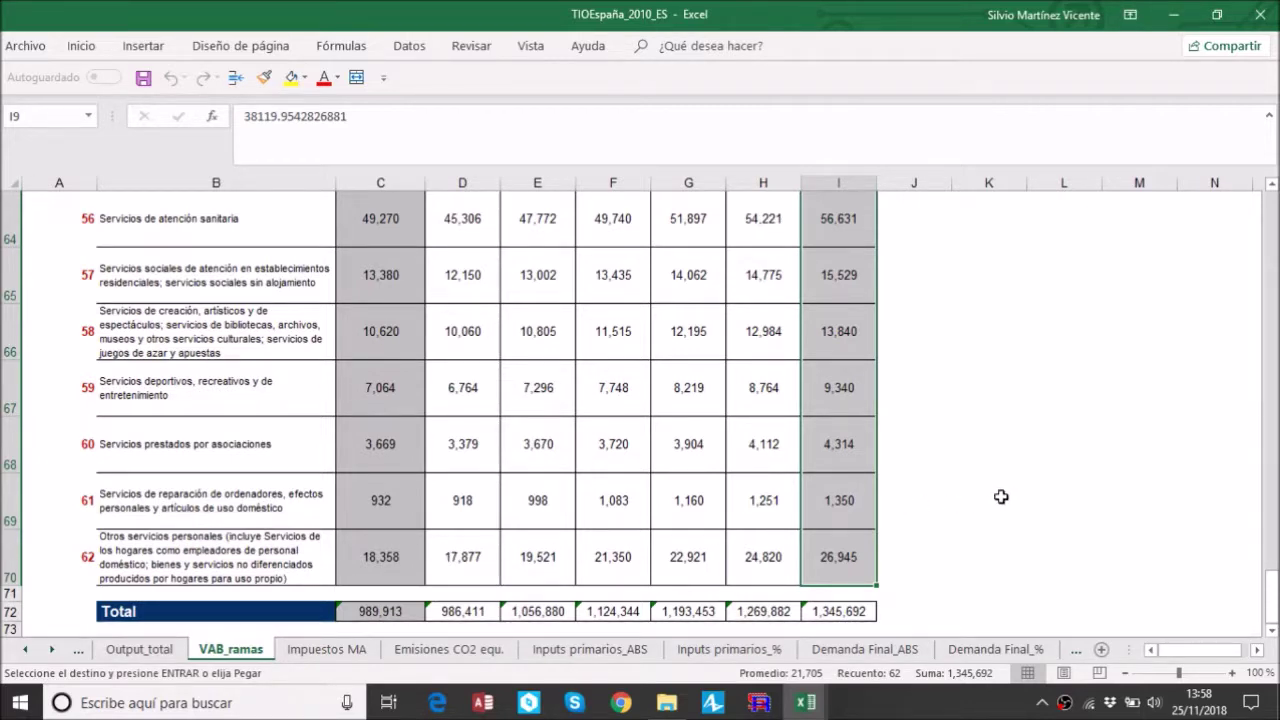
scroll(1001, 497, up, 20)
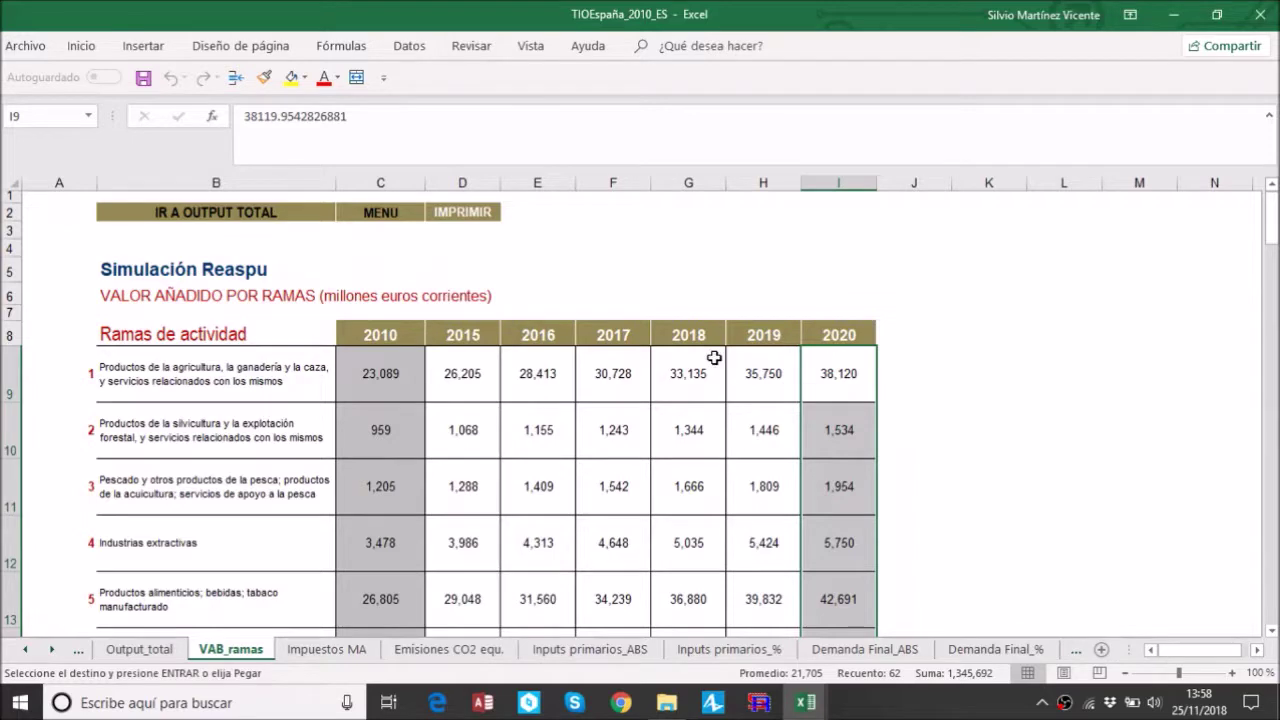
Go back to the Output total results and review the branches of activity down to the Total row
click(218, 222)
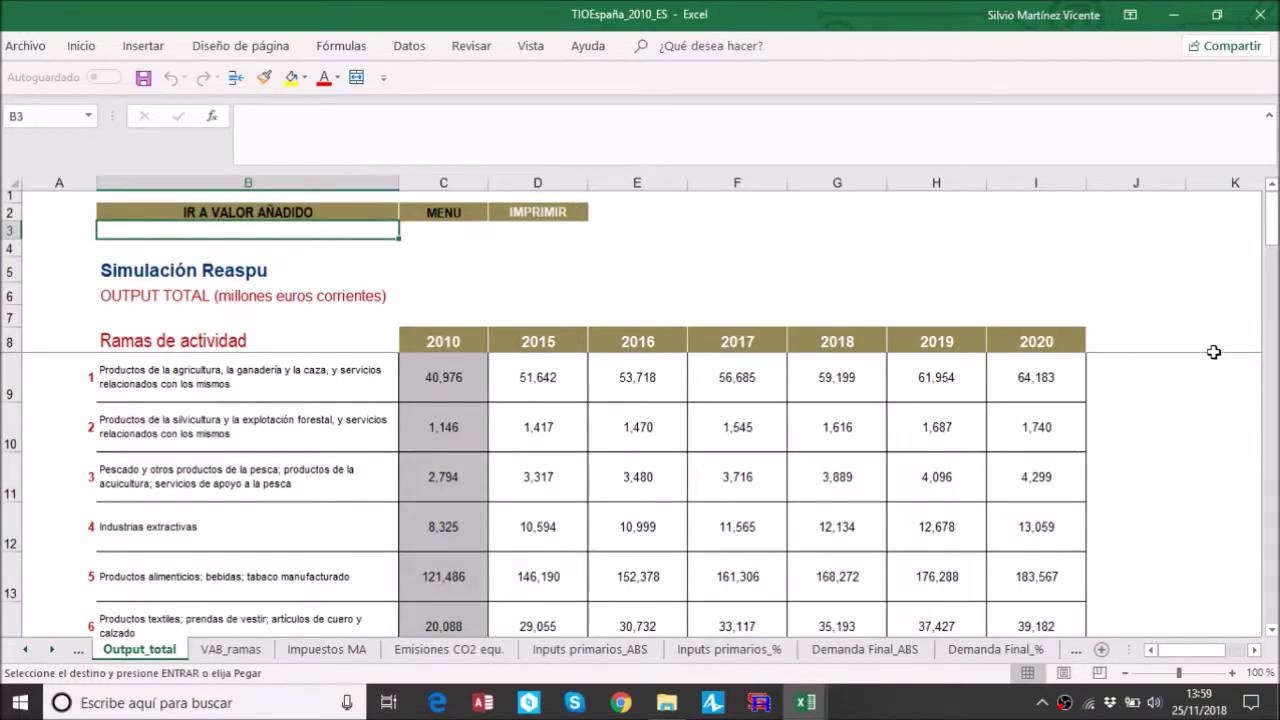
scroll(1213, 352, down, 13)
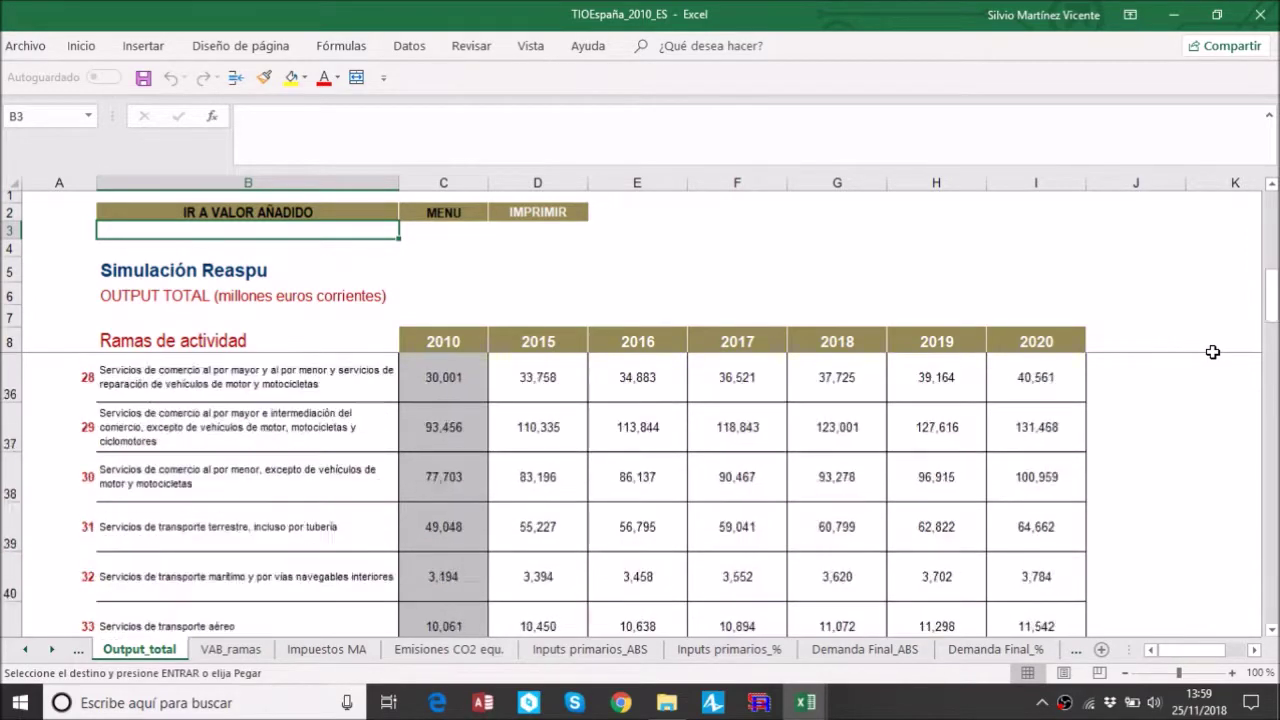
scroll(1213, 352, down, 9)
scroll(1212, 353, up, 10)
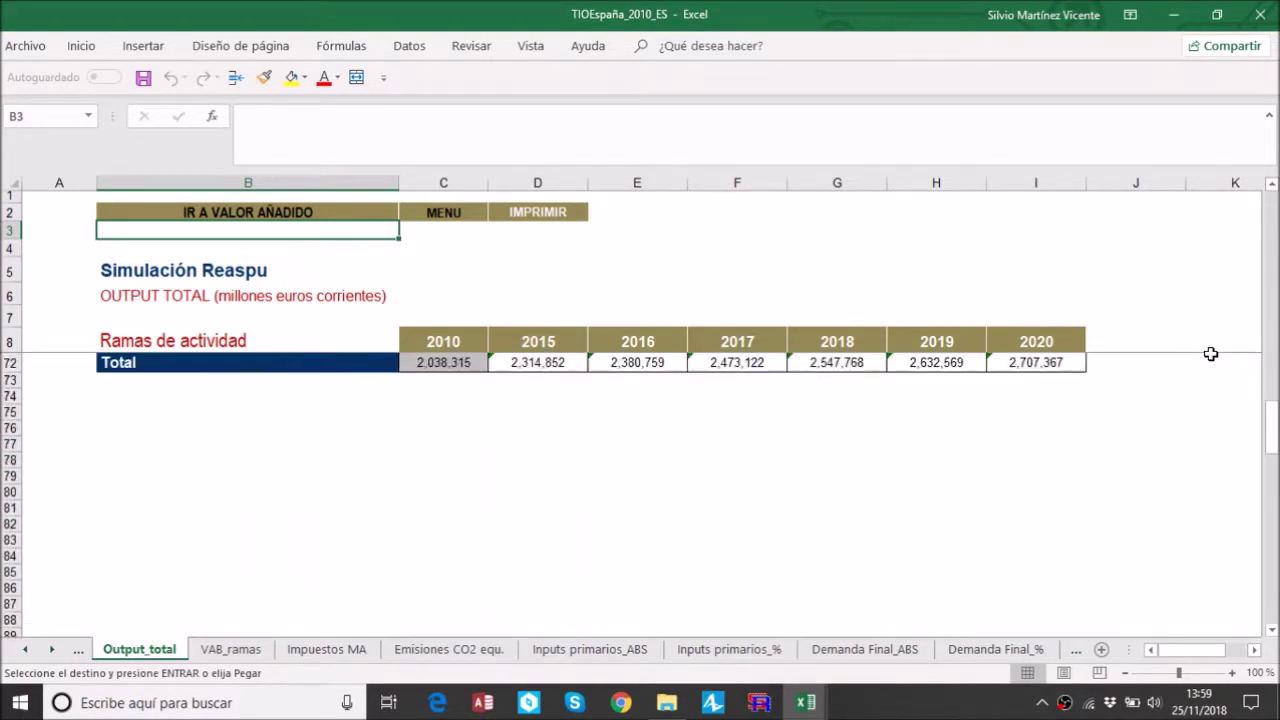
Return to the TIO menu and examine the Emisiones CO2 equ. sheet down to its Total emisiones row, highlighting the 2010 to 2020 totals
scroll(1210, 353, up, 12)
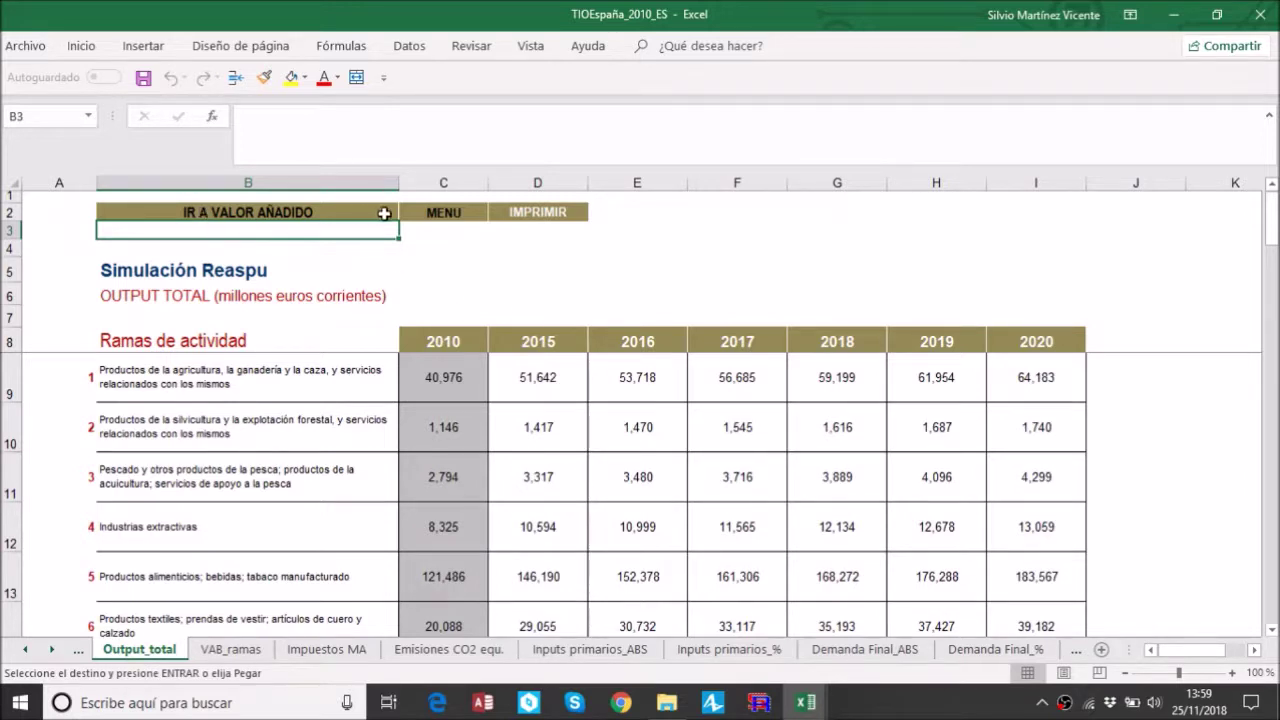
click(447, 214)
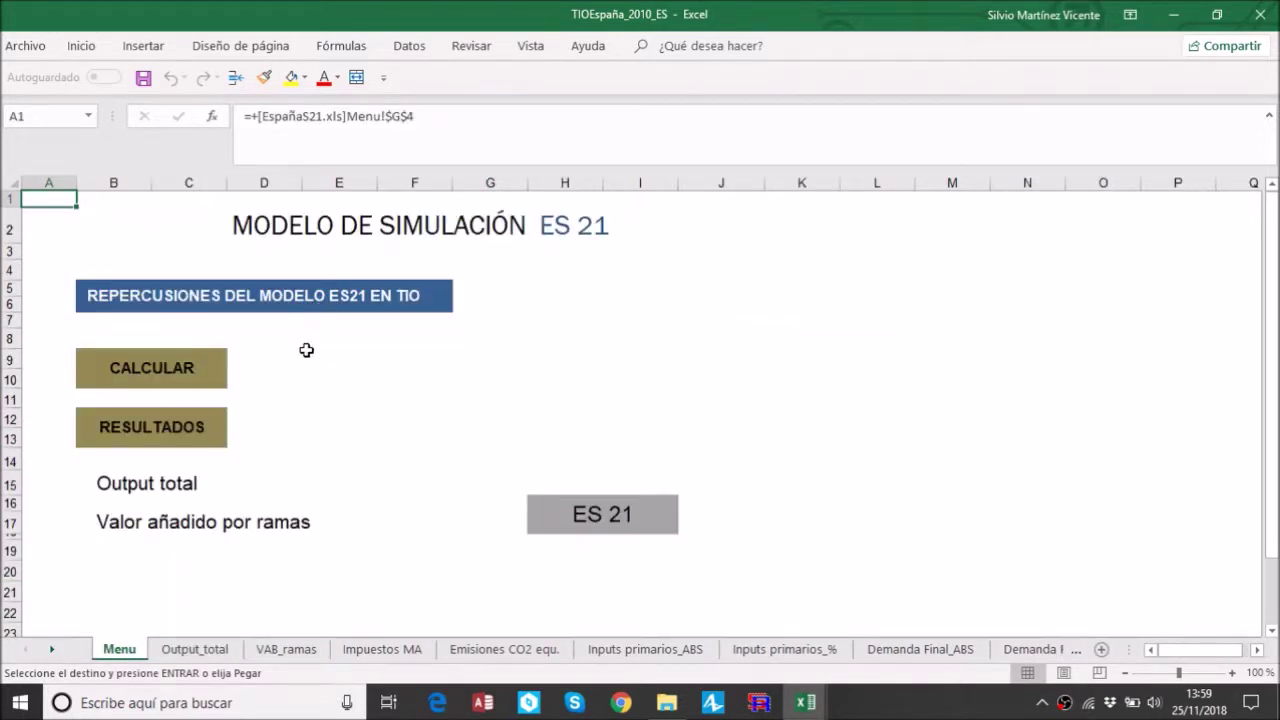
click(502, 652)
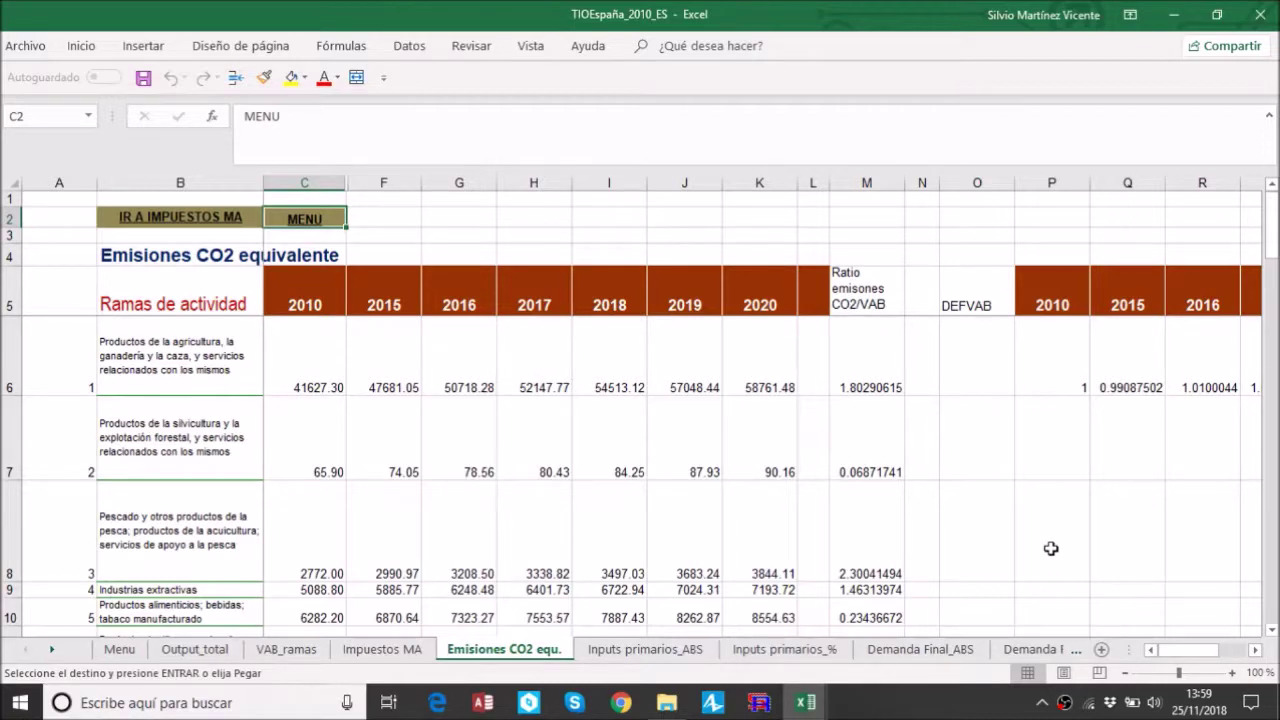
scroll(1050, 548, down, 13)
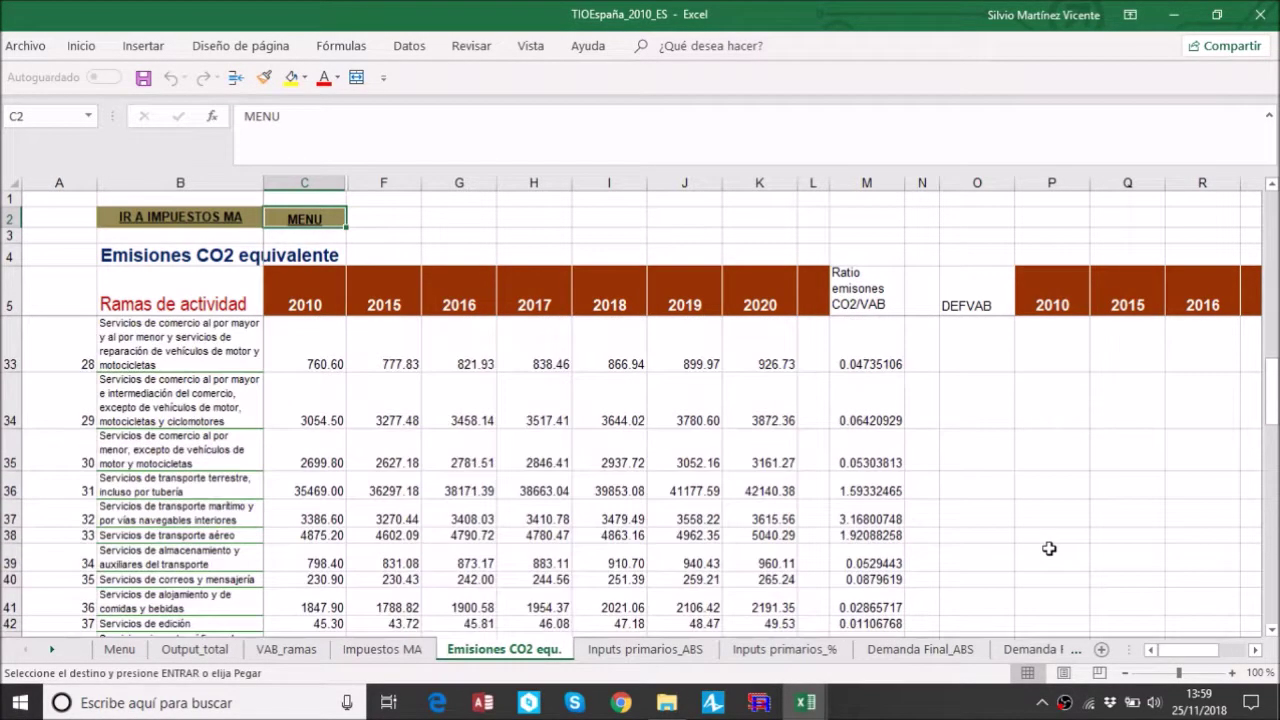
scroll(1050, 547, down, 9)
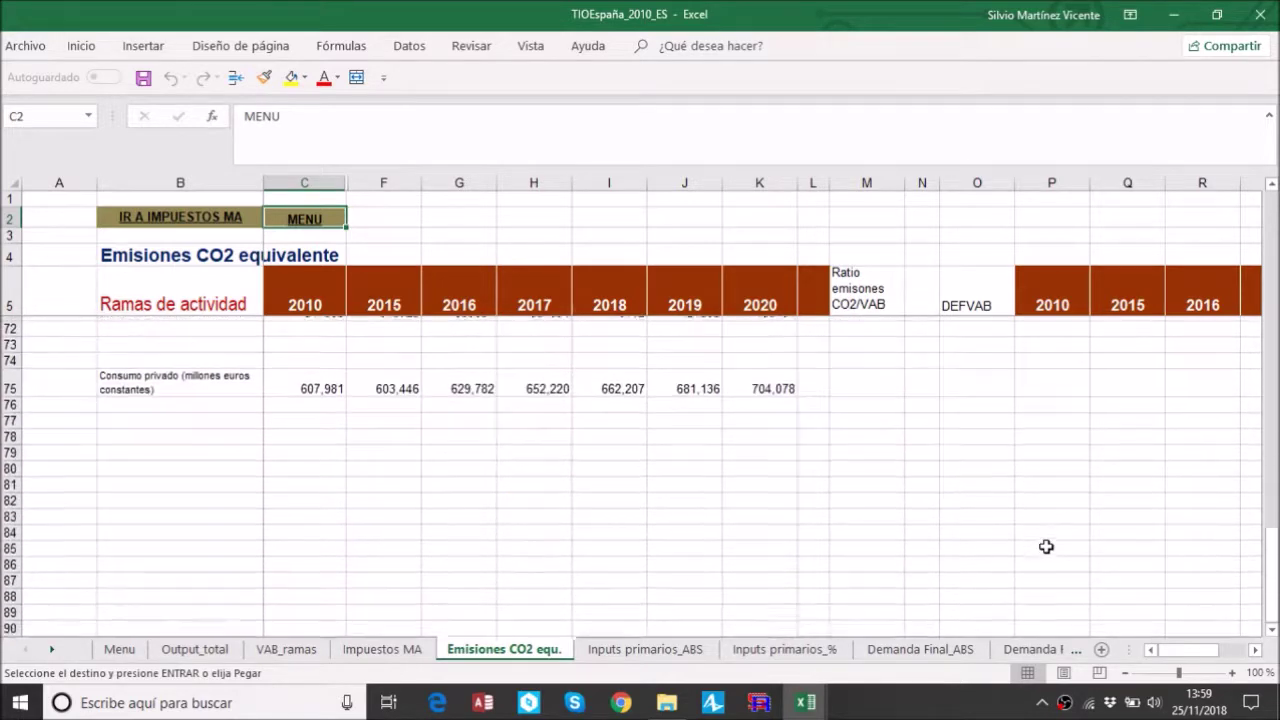
scroll(1046, 547, up, 2)
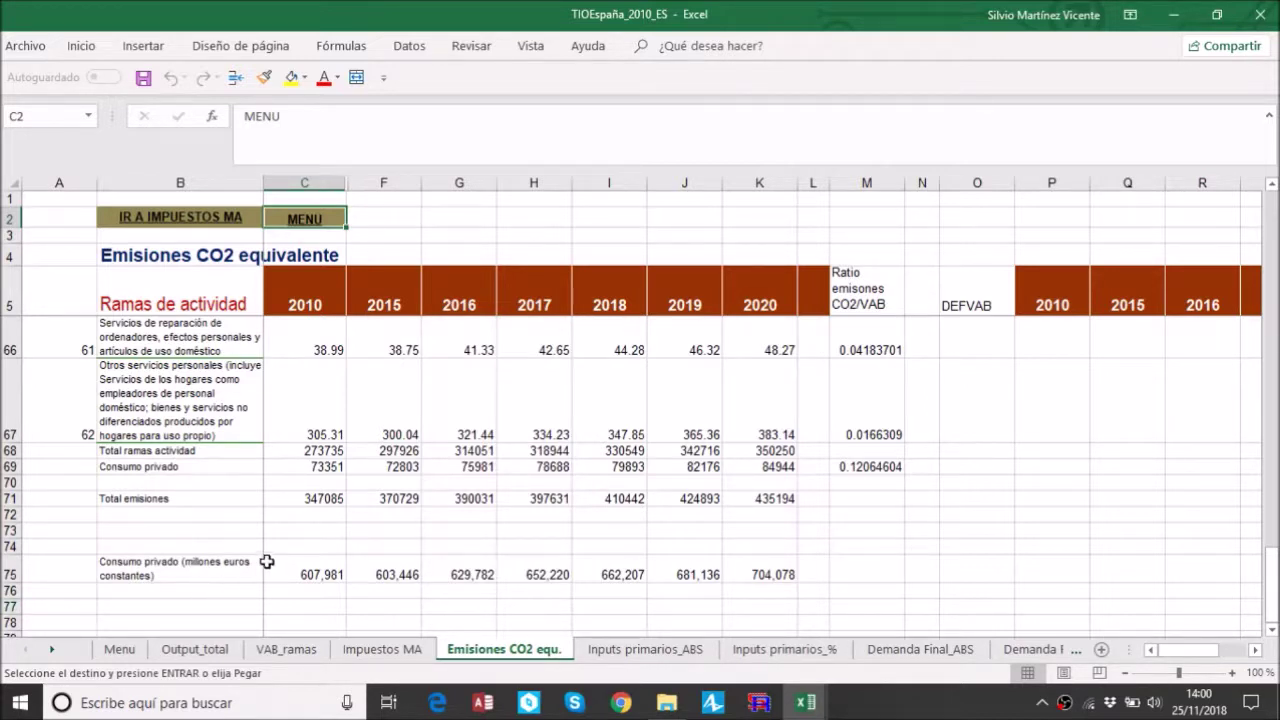
drag(786, 499, 305, 503)
key(ctrl+v)
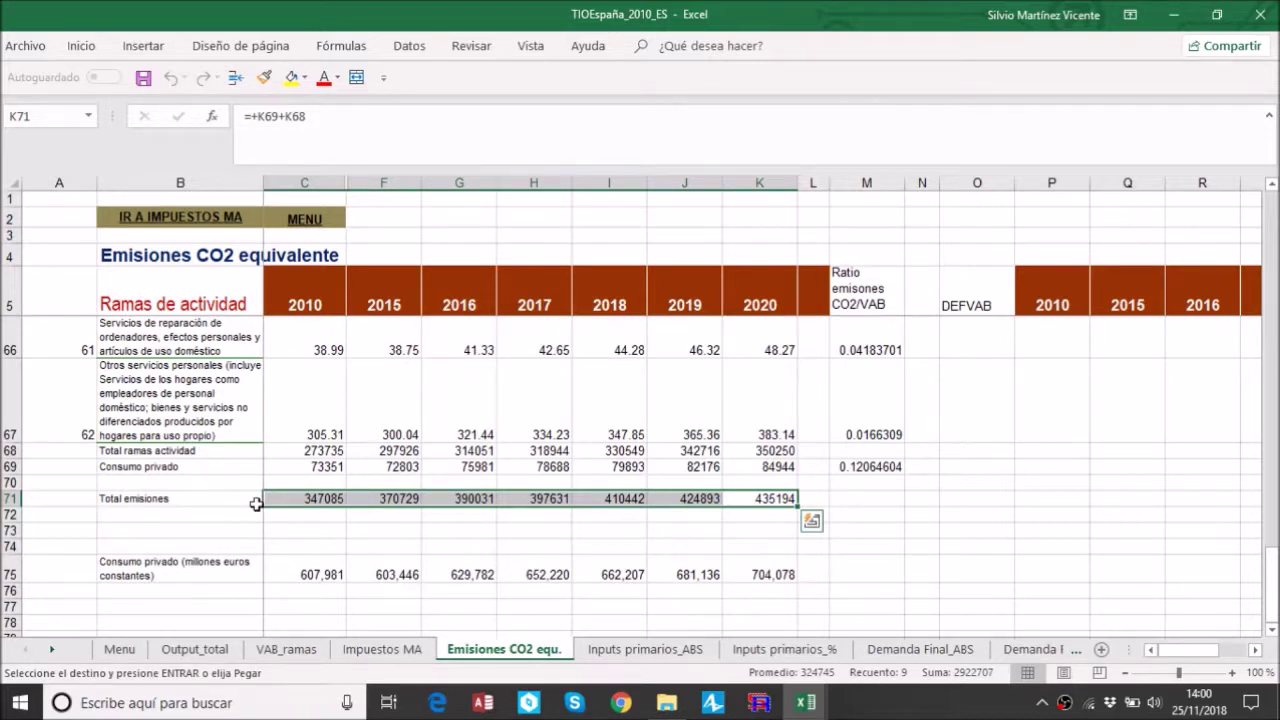
Try the link to Impuestos MA, open that sheet directly and review its branches down to the Total impuestos medio ambientales row
click(190, 226)
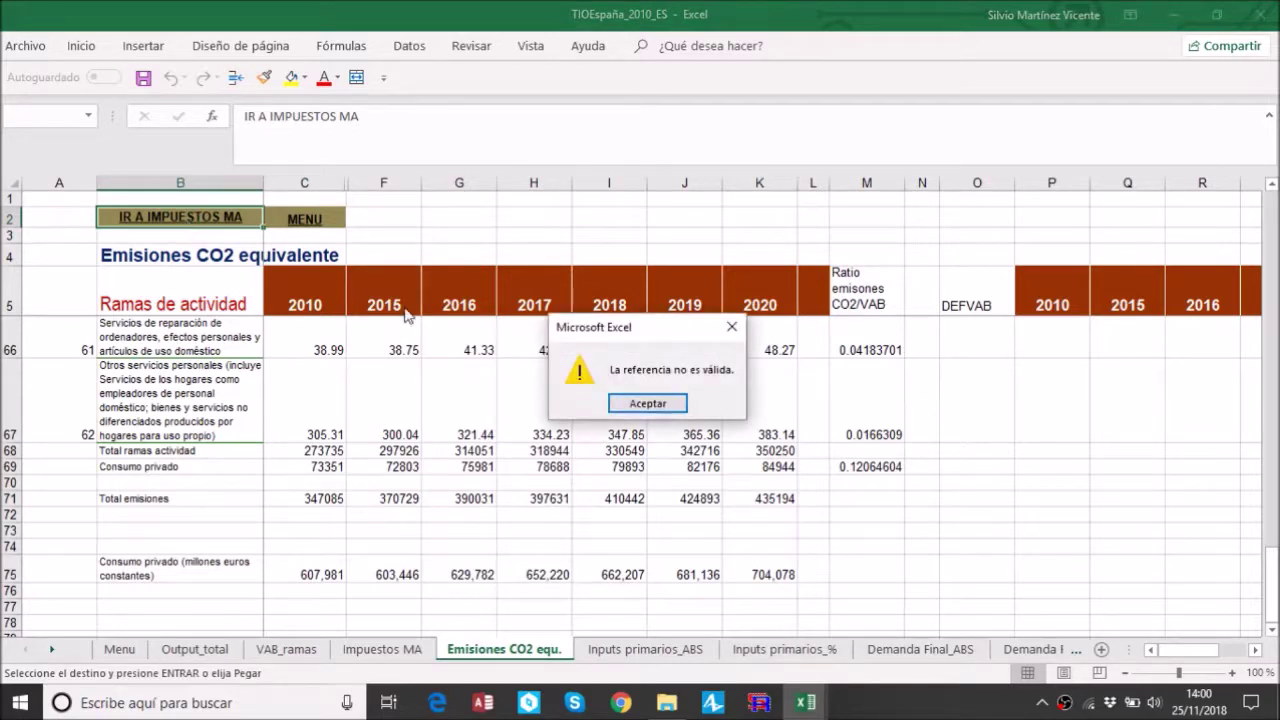
click(653, 405)
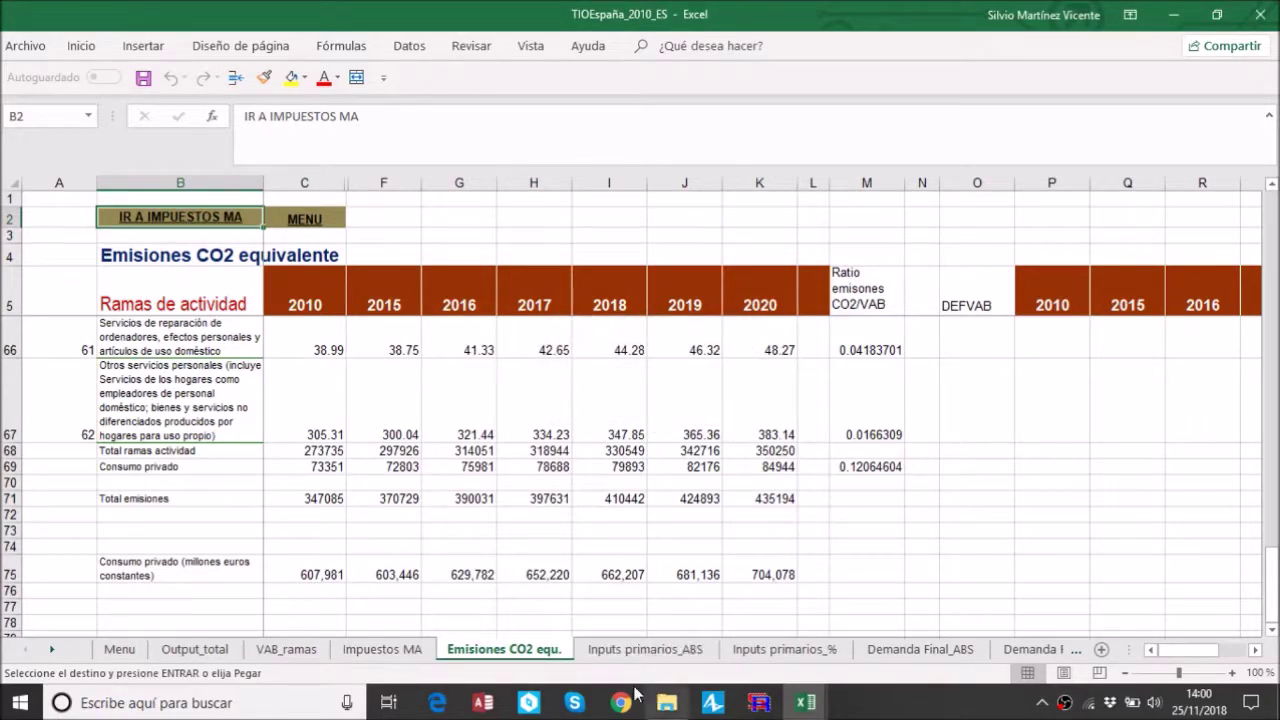
click(396, 654)
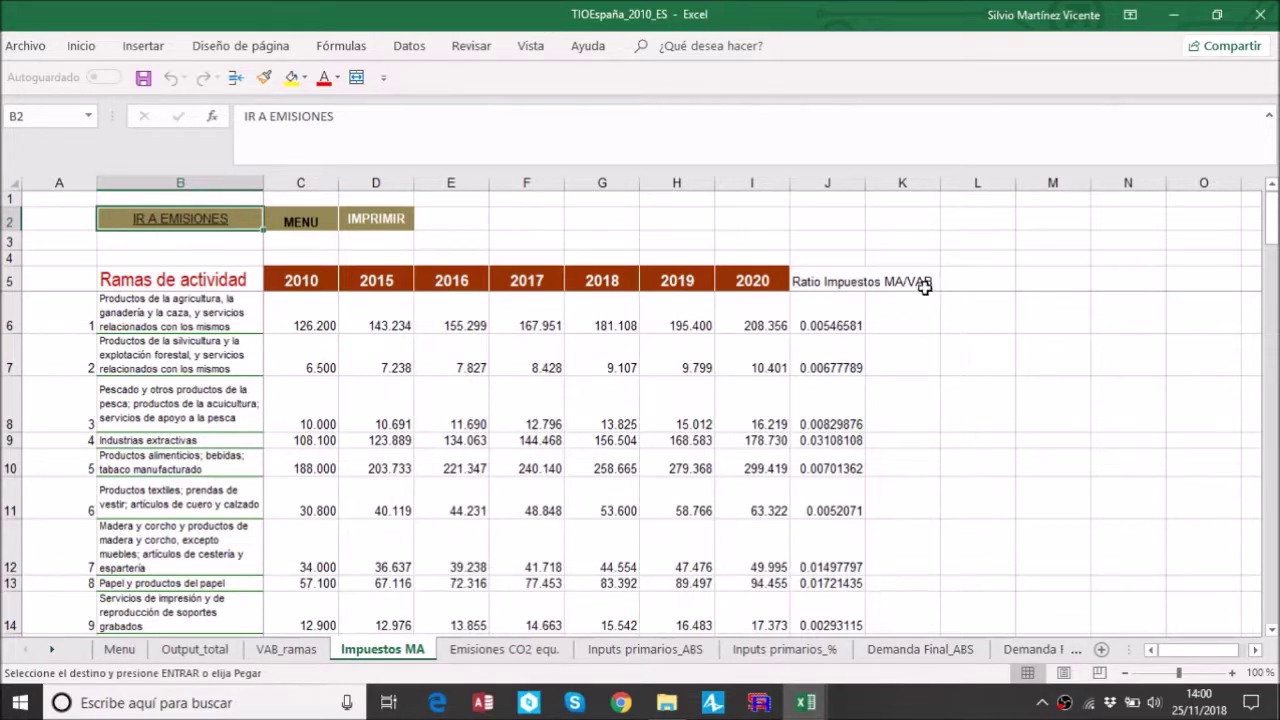
scroll(815, 438, down, 9)
scroll(815, 438, down, 13)
scroll(815, 438, up, 5)
scroll(815, 438, down, 3)
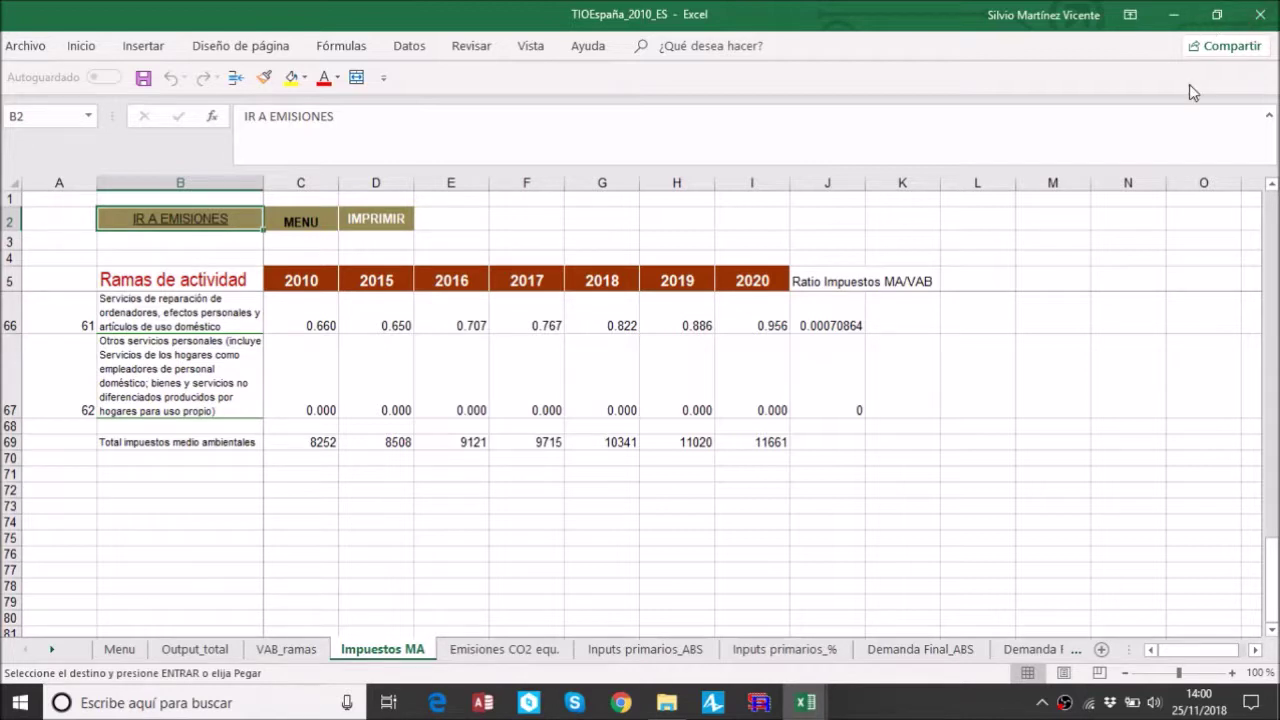
right_click(1067, 705)
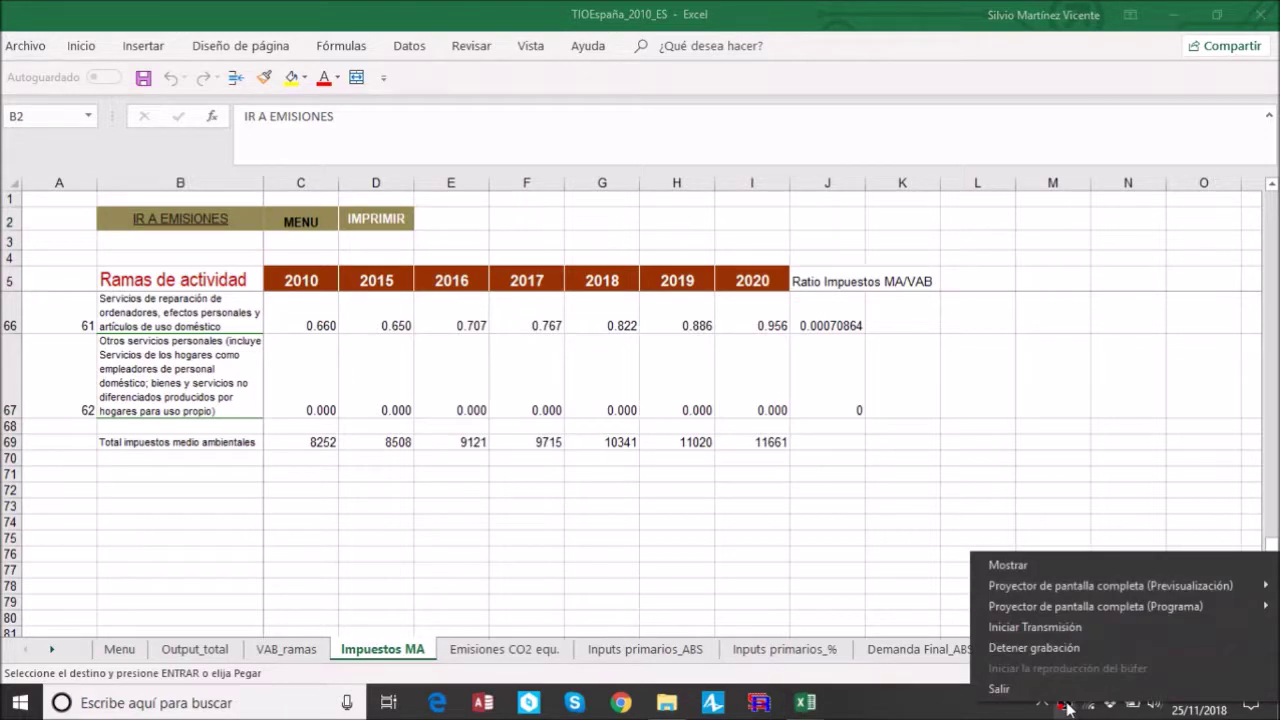